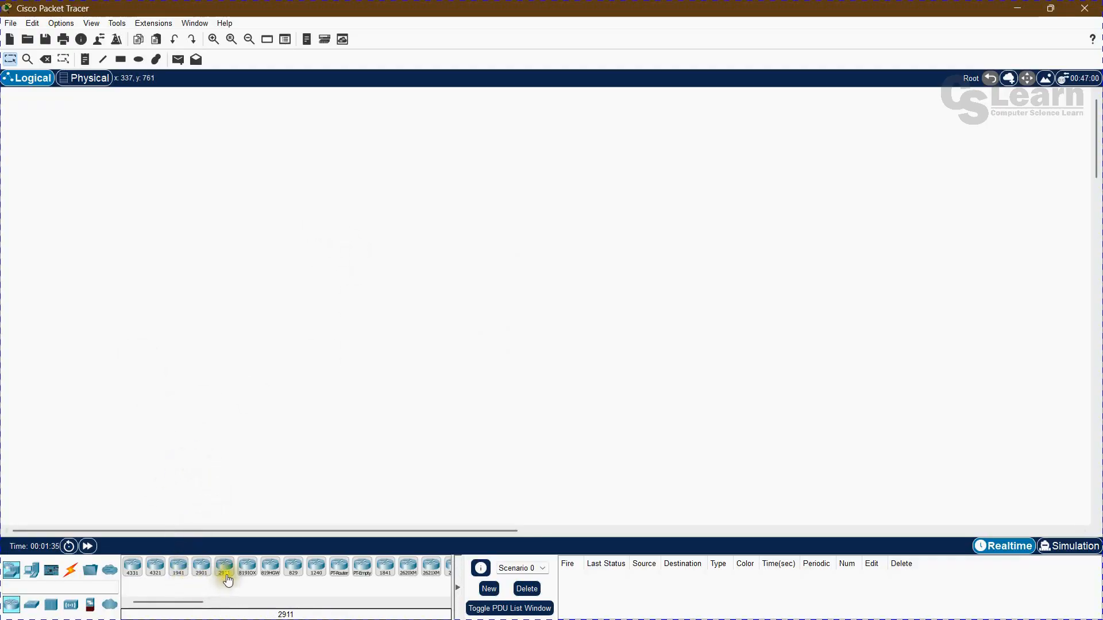
# Step: Place three 2911 routers side by side in a row across the middle of the logical workspace
pyautogui.moveTo(225, 578); pyautogui.dragTo(309, 260)
pyautogui.moveTo(224, 576); pyautogui.dragTo(456, 260)
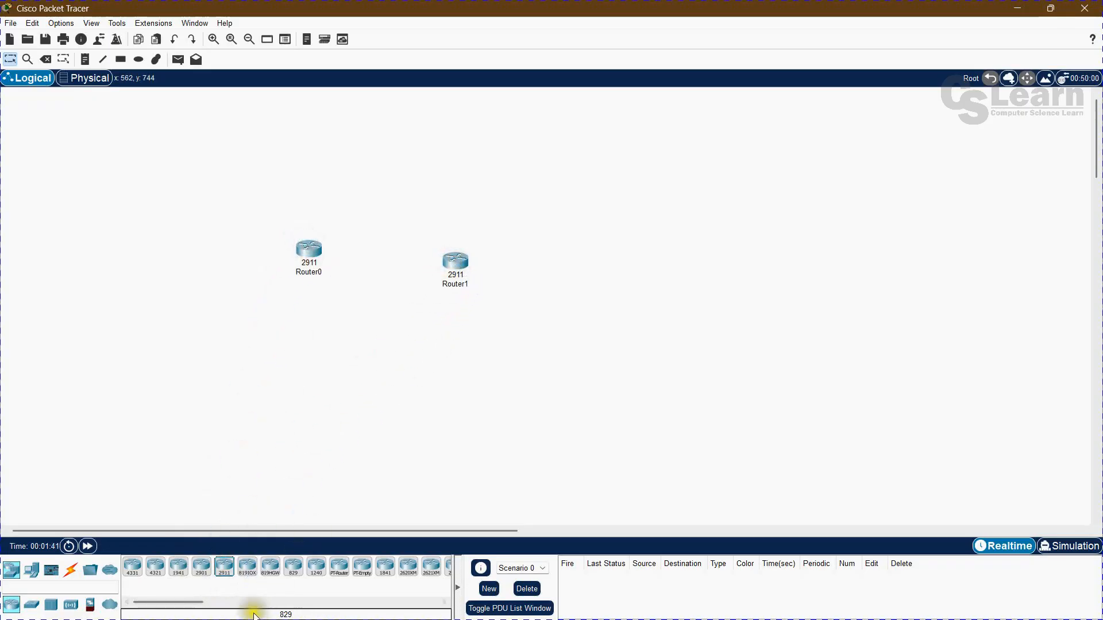
pyautogui.moveTo(223, 569); pyautogui.dragTo(608, 268)
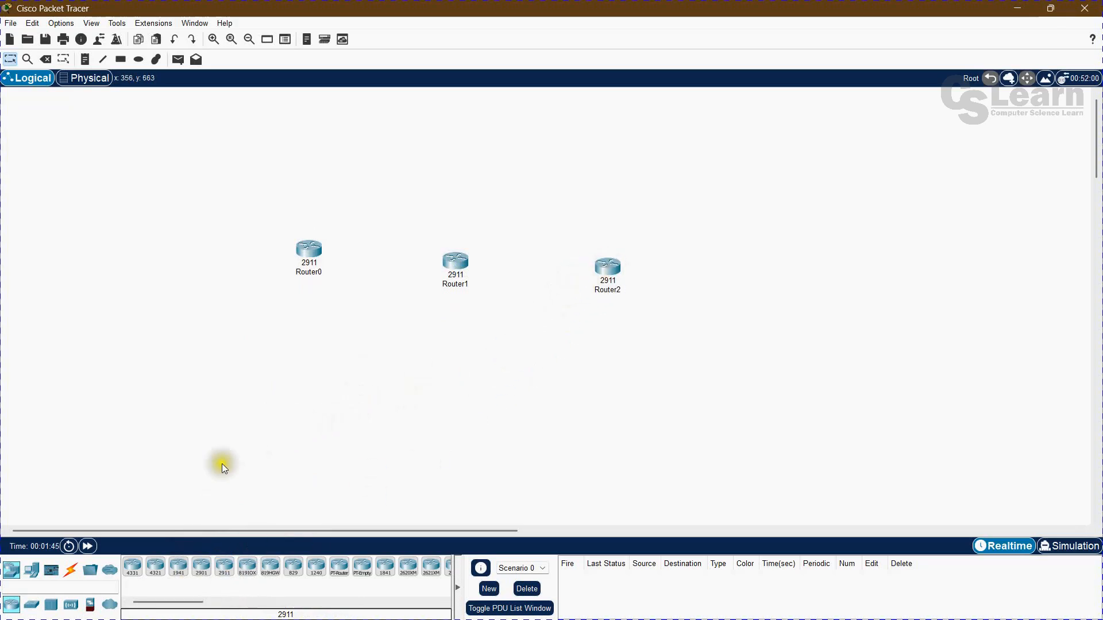
# Step: Add one PC at each end of the router row and adjust both PCs' positions to roughly align with the routers
pyautogui.click(31, 569)
pyautogui.moveTo(133, 566); pyautogui.dragTo(195, 260)
pyautogui.moveTo(133, 567); pyautogui.dragTo(797, 291)
pyautogui.click(439, 404)
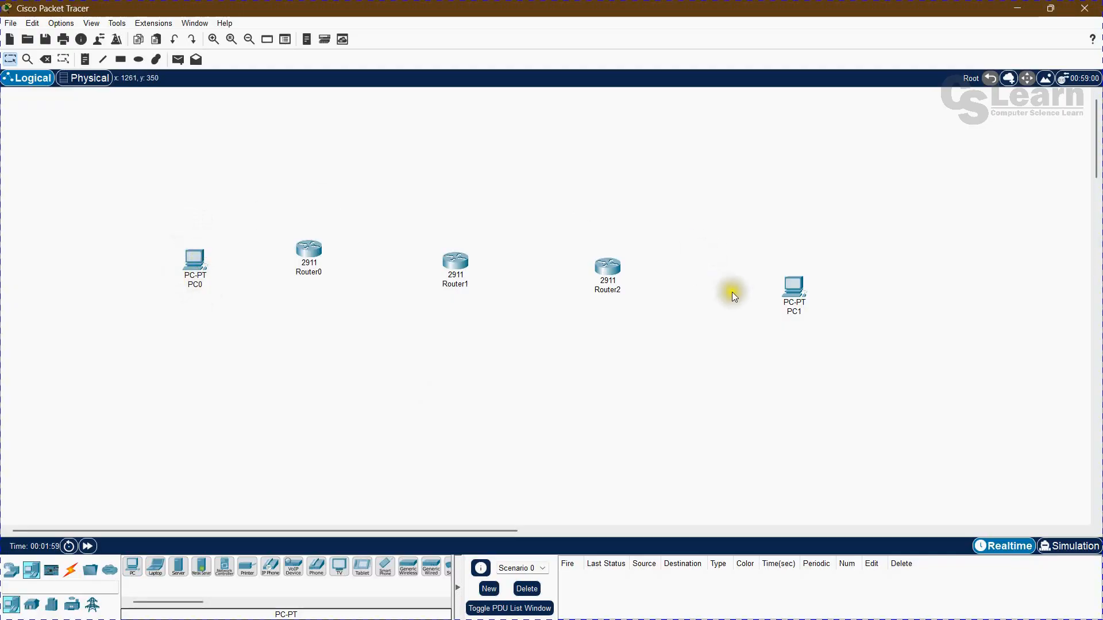
pyautogui.moveTo(803, 298)
pyautogui.mouseDown()
pyautogui.moveTo(809, 306)
pyautogui.moveTo(786, 290)
pyautogui.mouseUp()
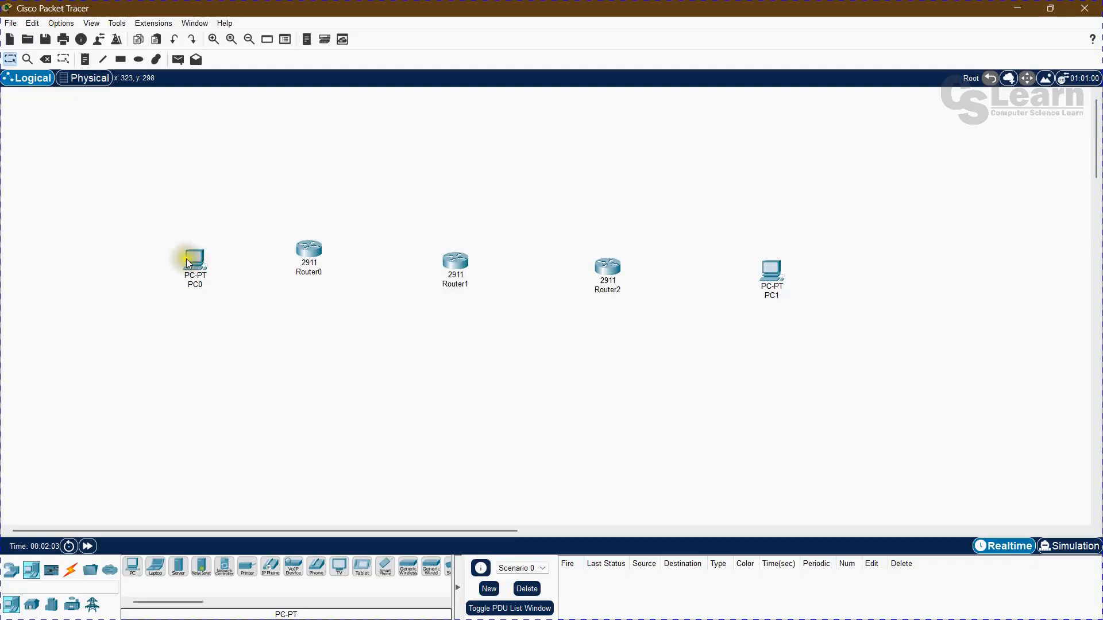
pyautogui.moveTo(178, 257); pyautogui.dragTo(164, 254)
pyautogui.click(165, 340)
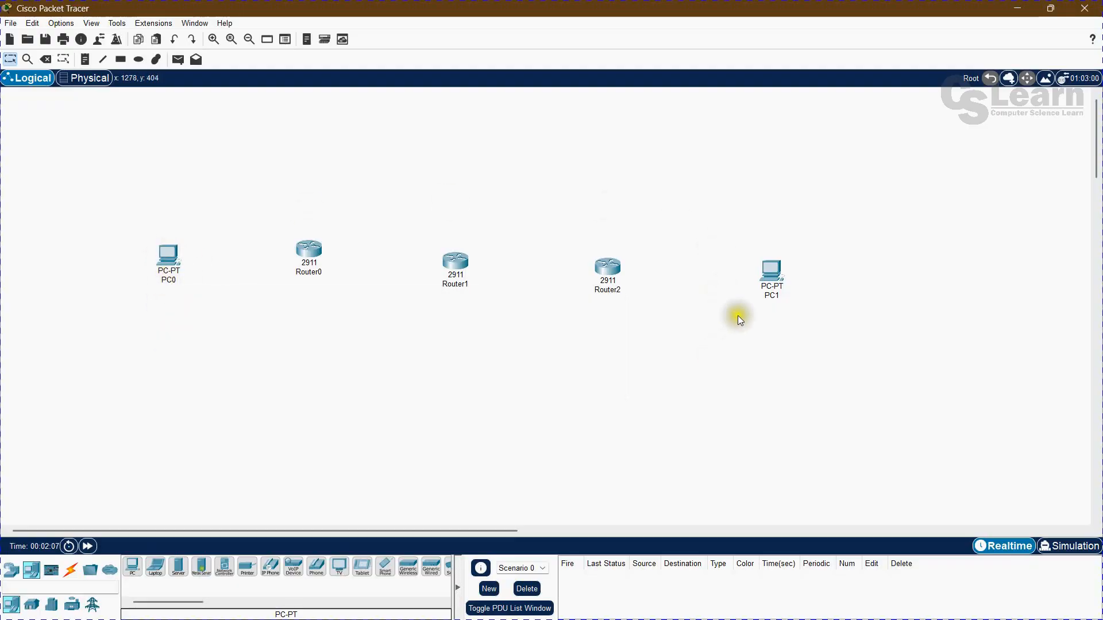
pyautogui.moveTo(761, 298)
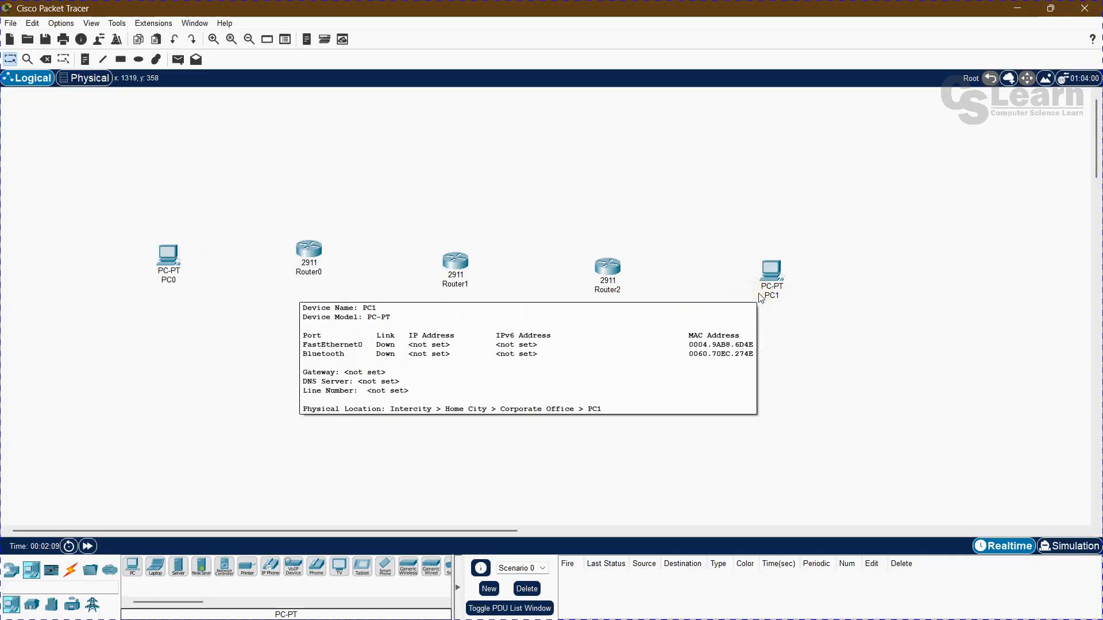
pyautogui.click(274, 443)
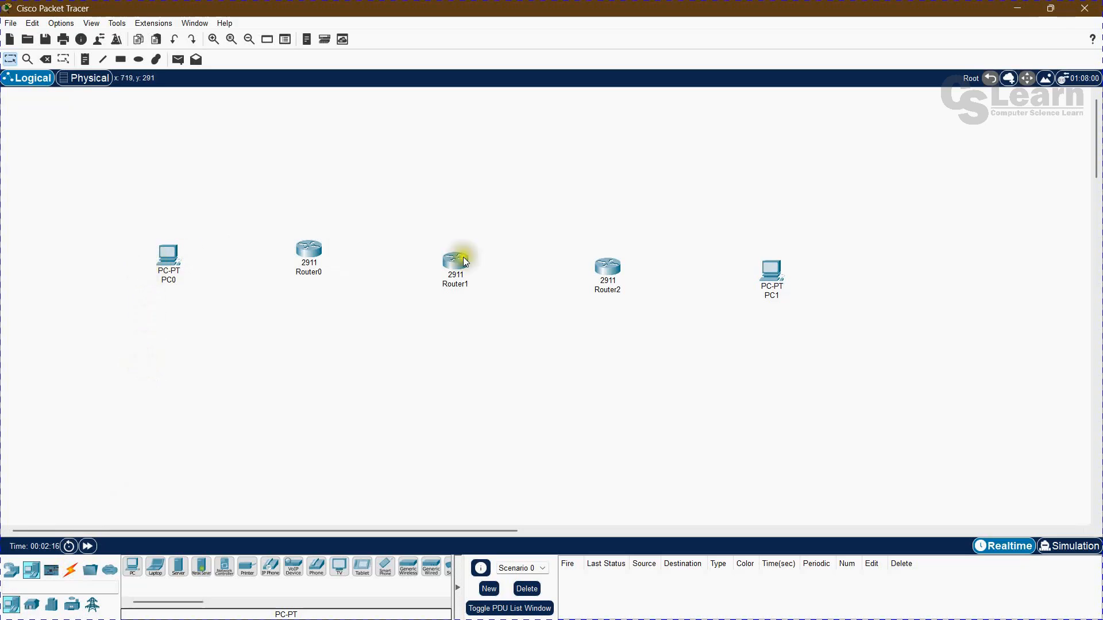
pyautogui.click(105, 413)
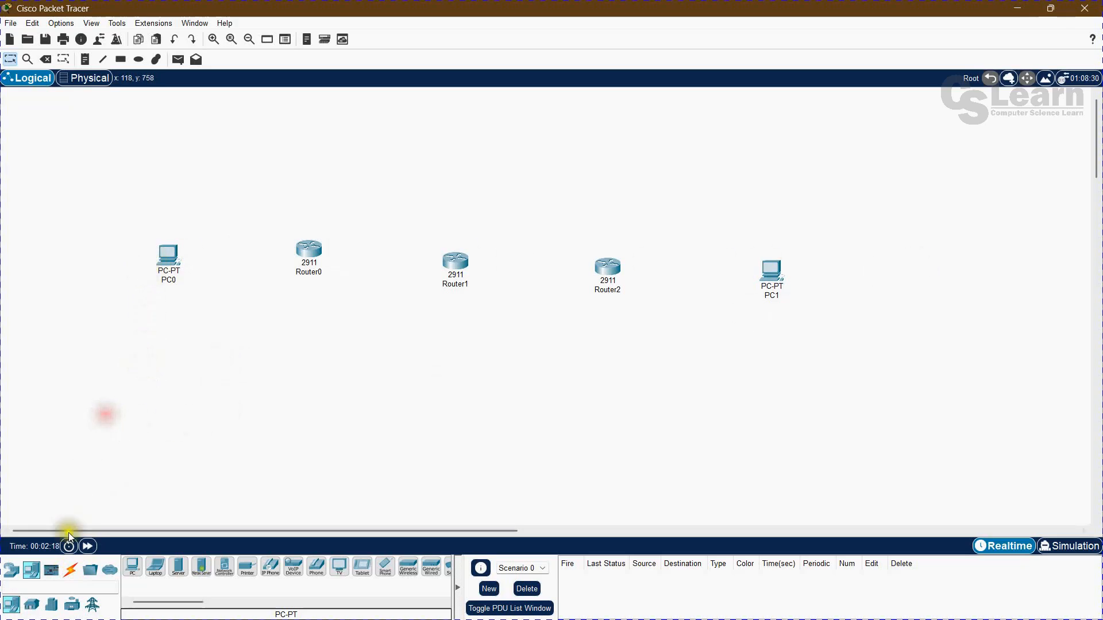
# Step: Connect PC0 to Router0's GigabitEthernet0/0 port with a Copper Straight-Through cable
pyautogui.click(71, 570)
pyautogui.click(179, 569)
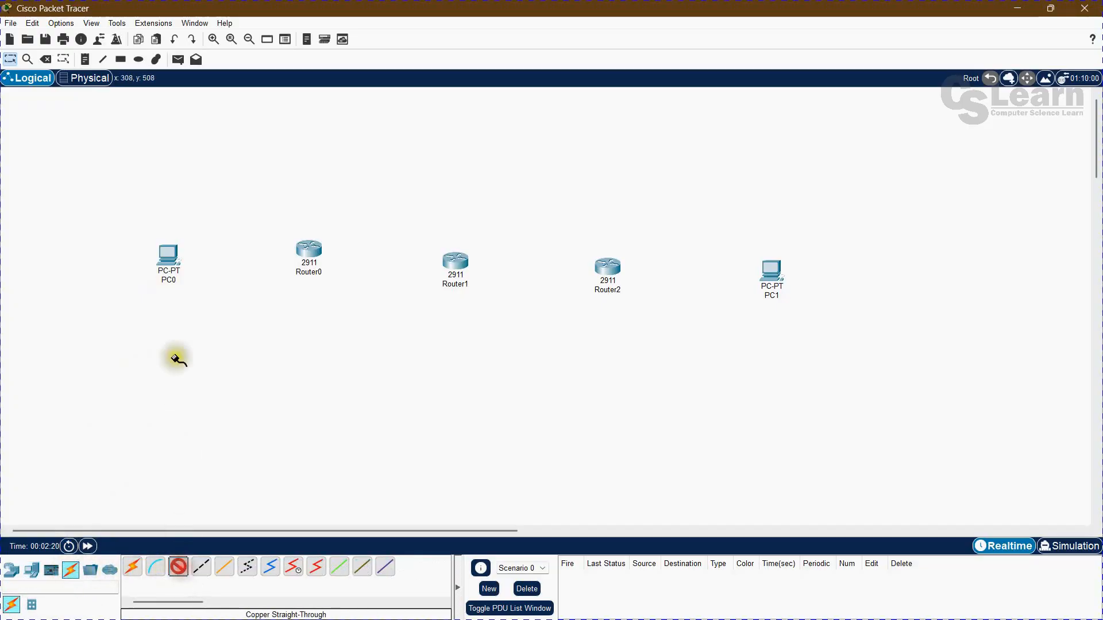
pyautogui.click(168, 255)
pyautogui.click(200, 309)
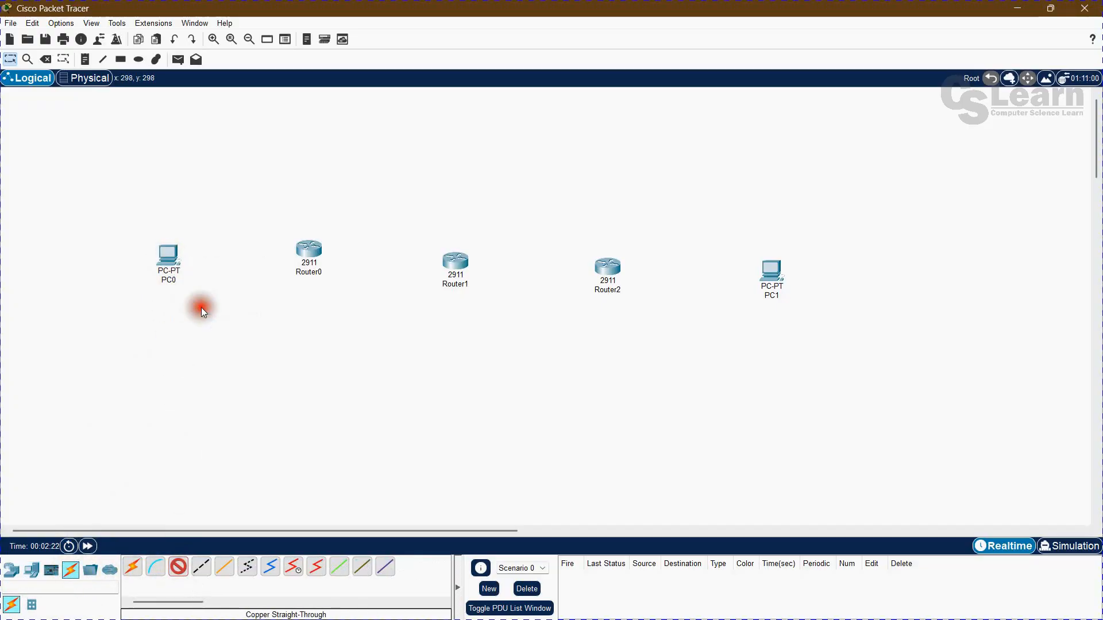
pyautogui.click(304, 250)
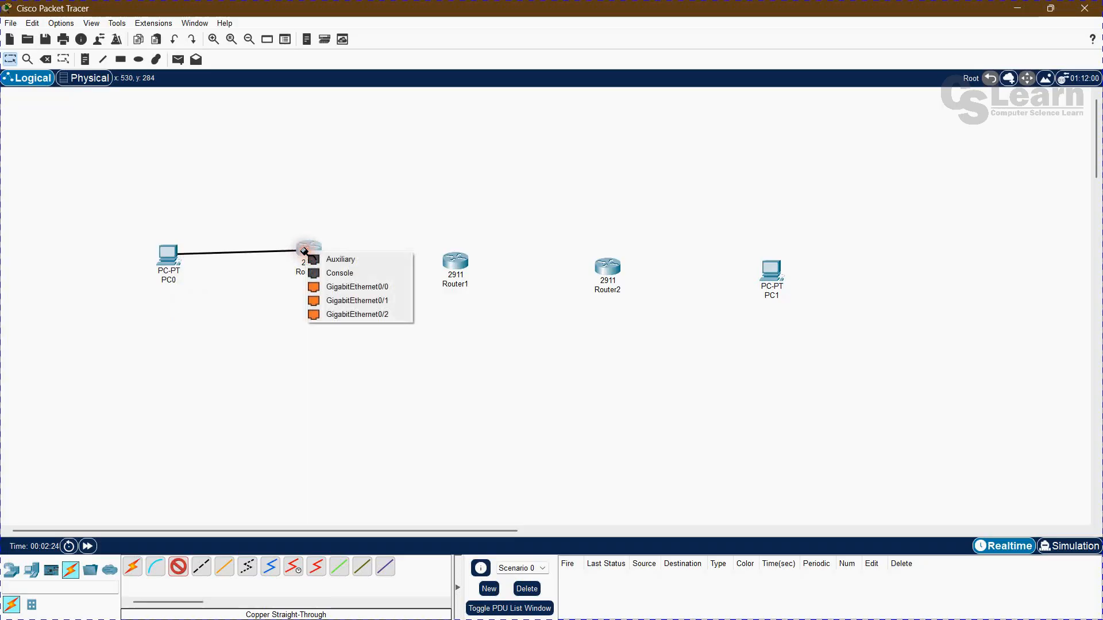
pyautogui.click(347, 291)
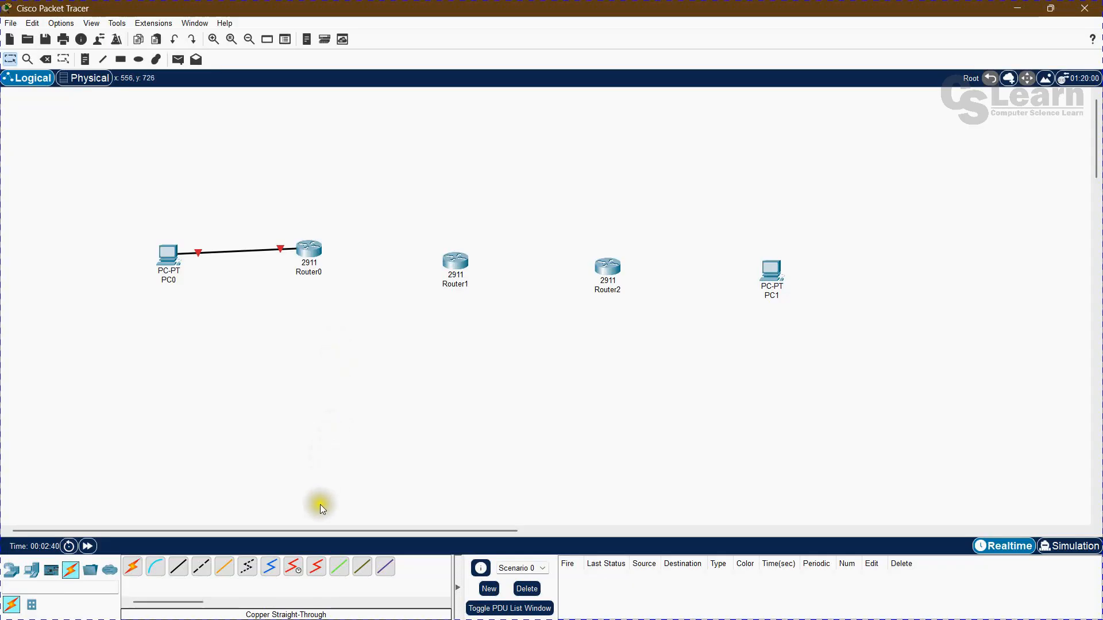
pyautogui.click(293, 572)
pyautogui.click(283, 435)
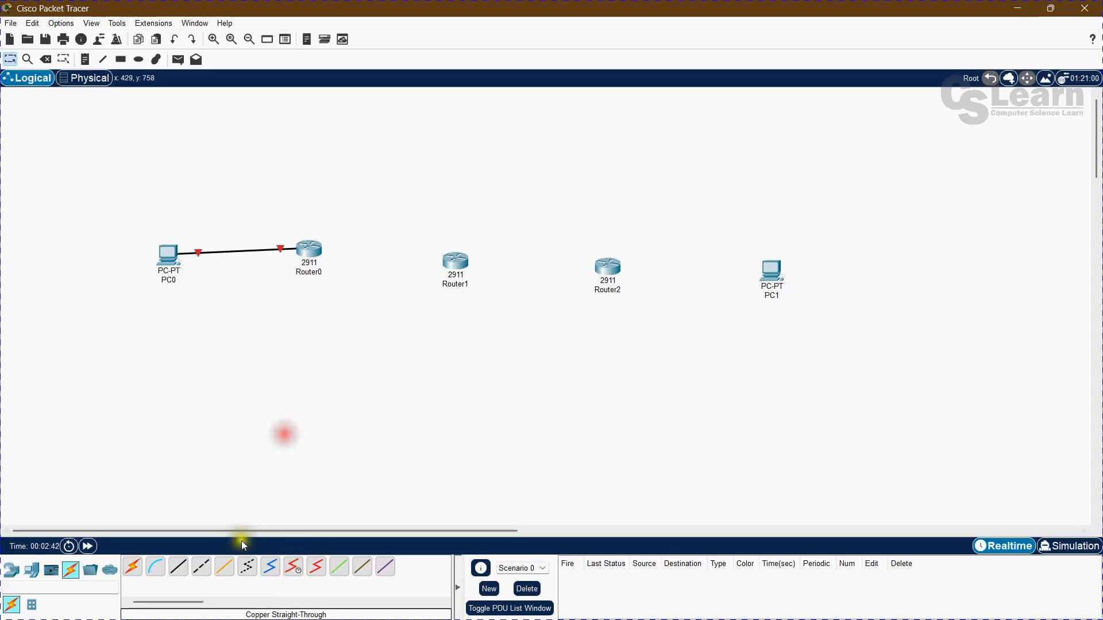
pyautogui.click(296, 574)
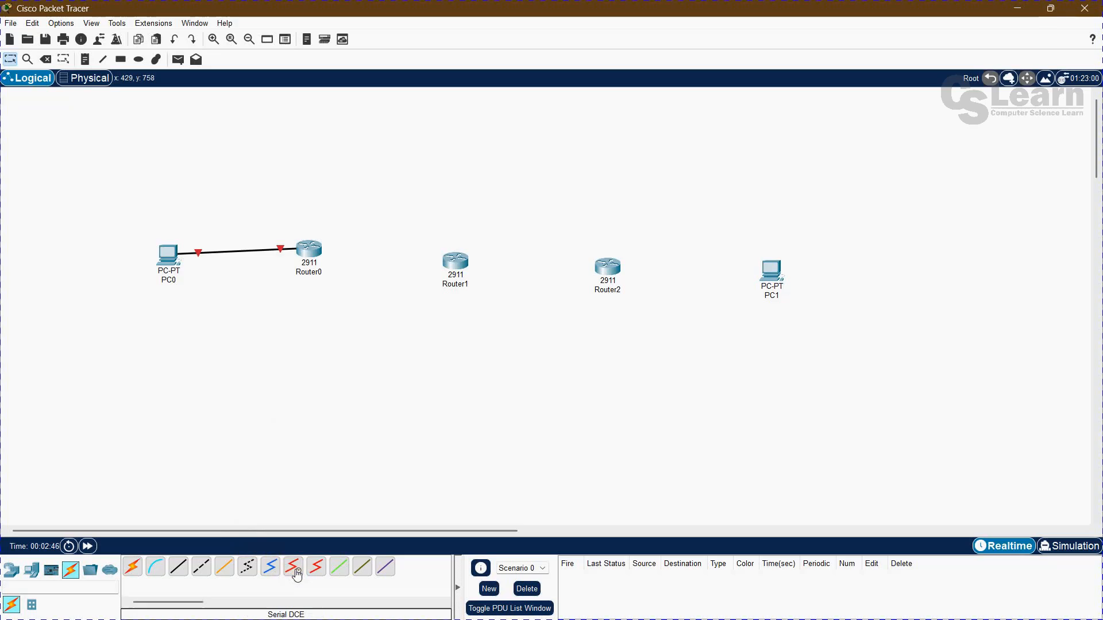
pyautogui.click(296, 575)
pyautogui.click(296, 574)
pyautogui.click(295, 573)
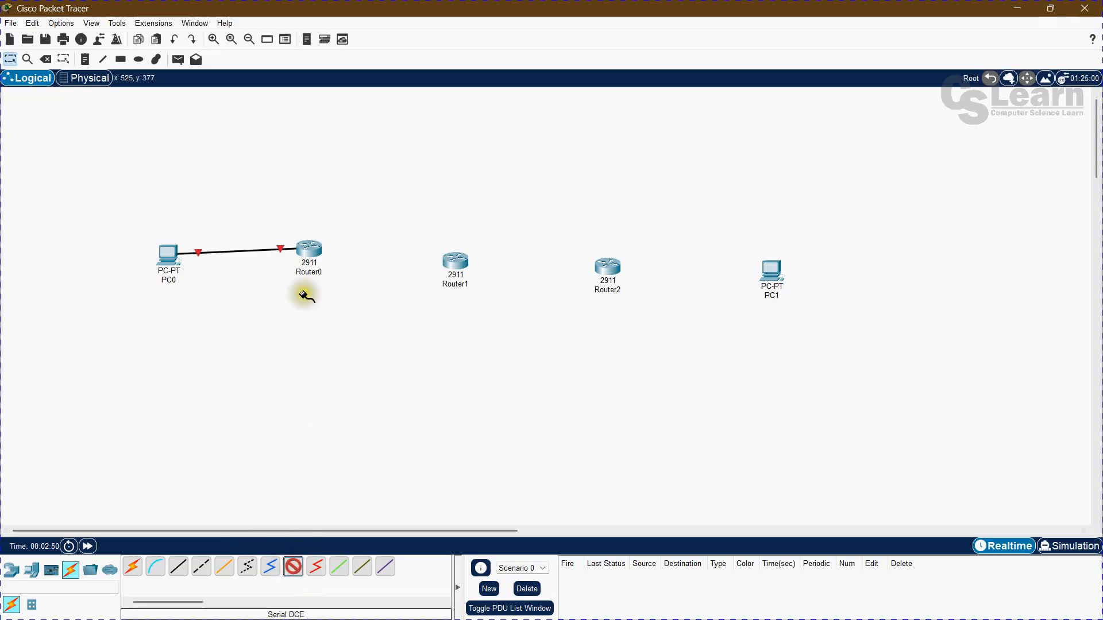
pyautogui.click(316, 251)
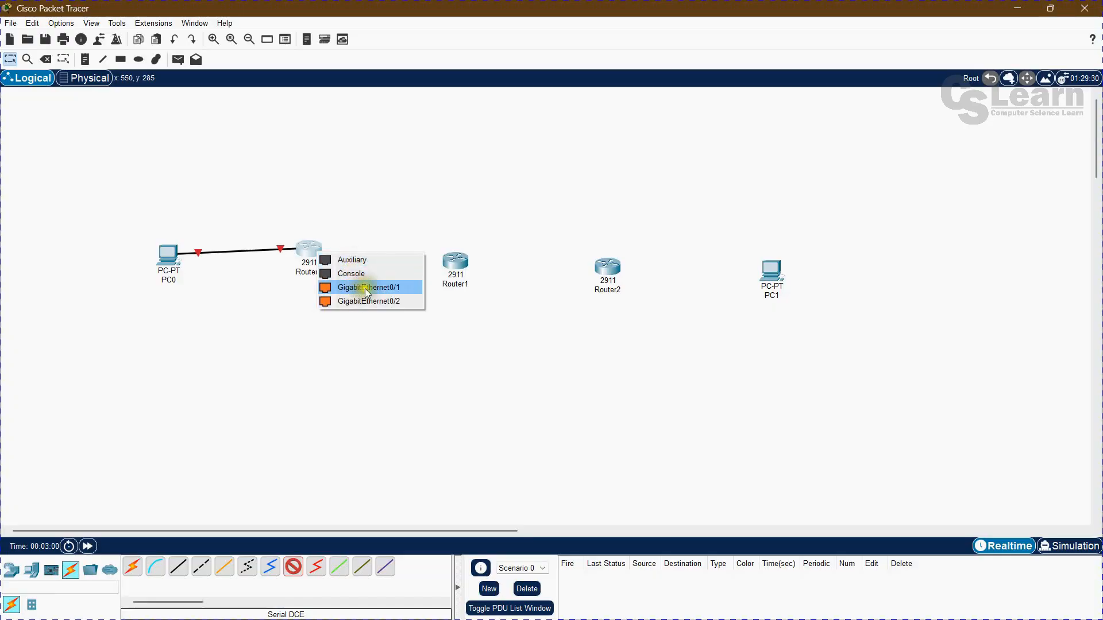
pyautogui.click(372, 301)
pyautogui.click(365, 303)
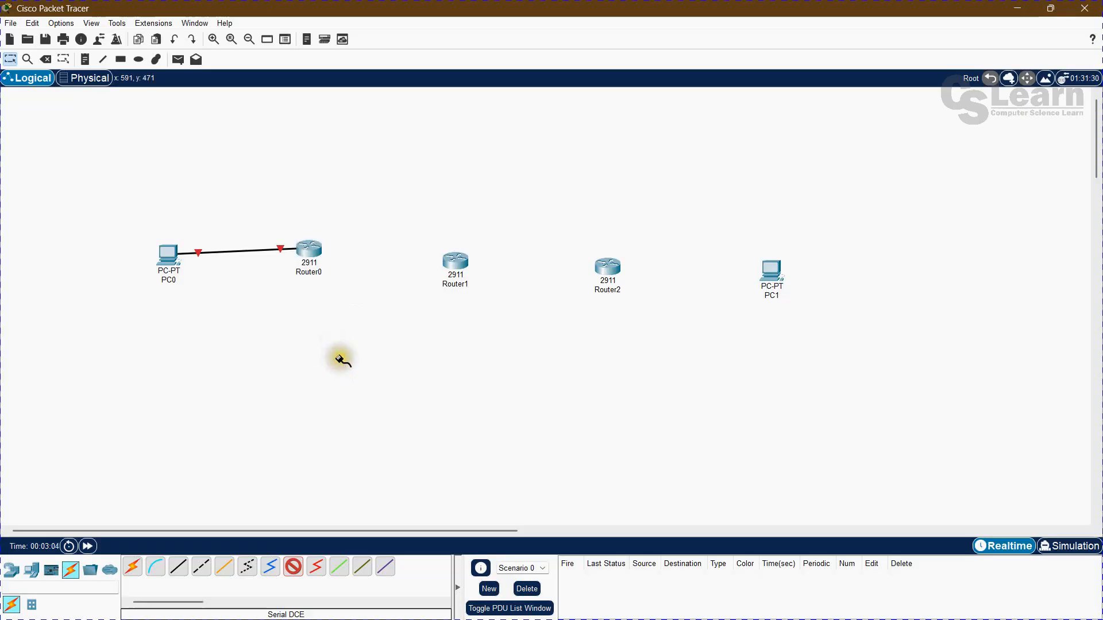
pyautogui.press('Escape')
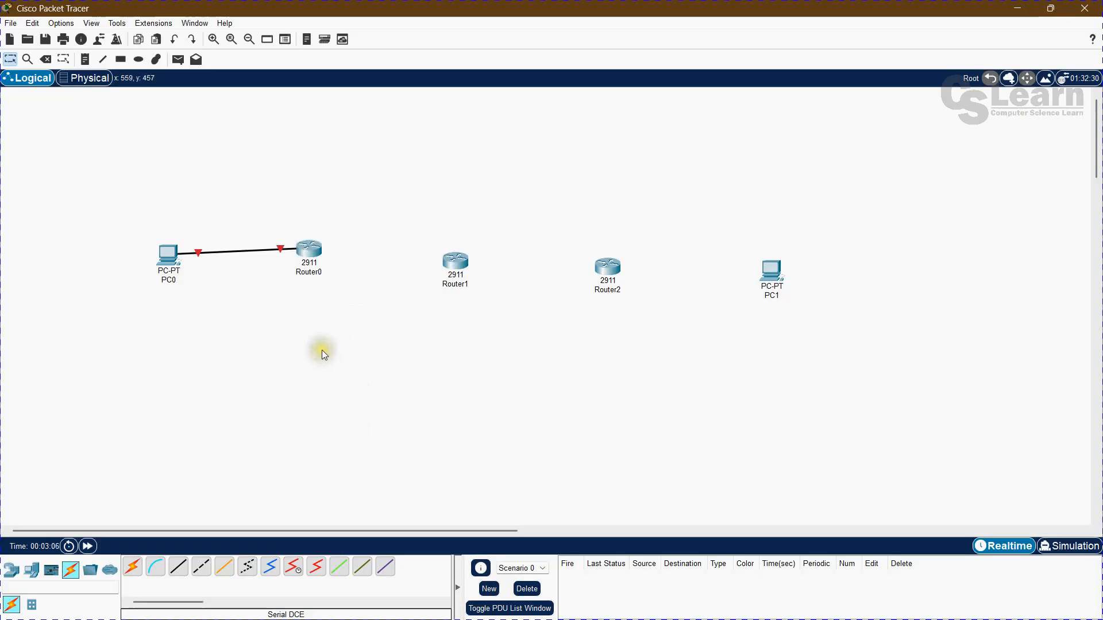
pyautogui.click(313, 355)
pyautogui.click(313, 354)
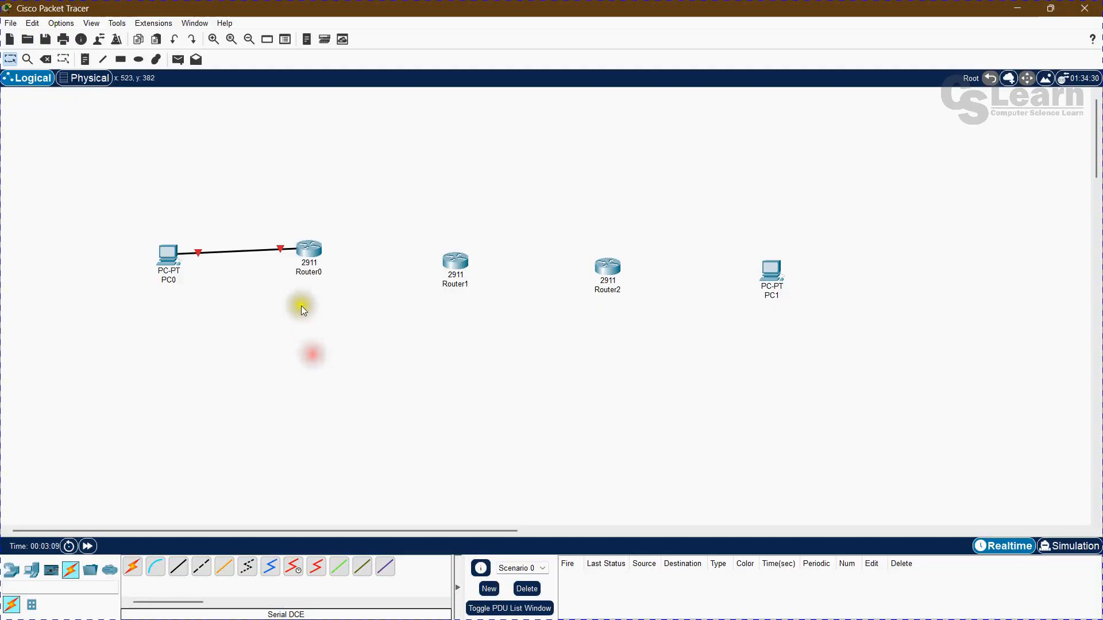
# Step: Open Router0's physical device view and try to add an HWIC-2T module to its leftmost slot with the power on
pyautogui.doubleClick(316, 253)
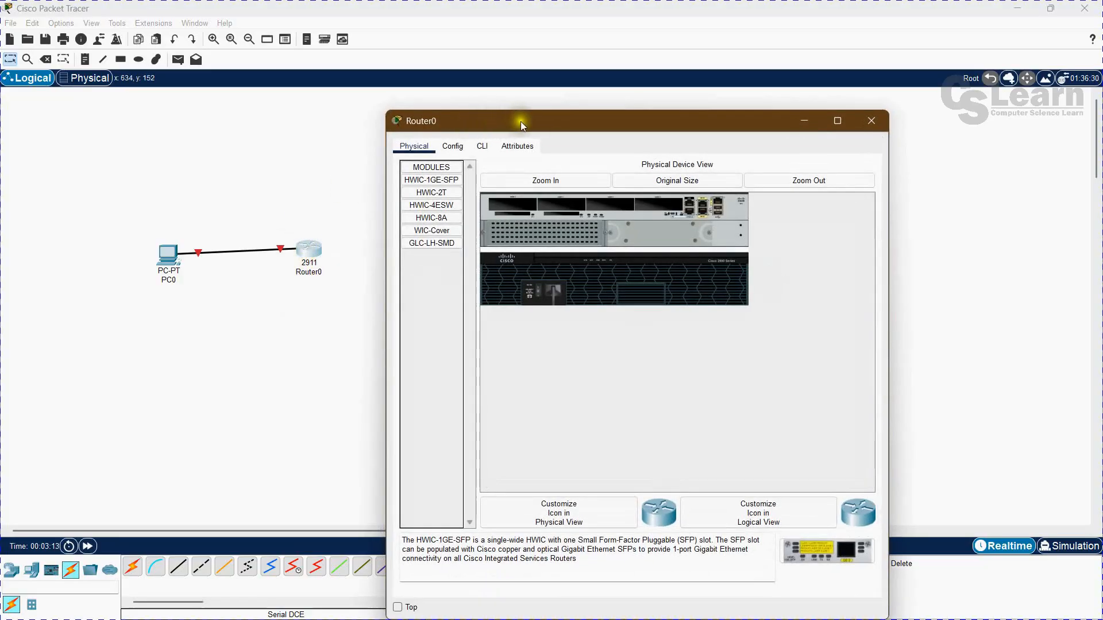
pyautogui.moveTo(520, 121); pyautogui.dragTo(459, 116)
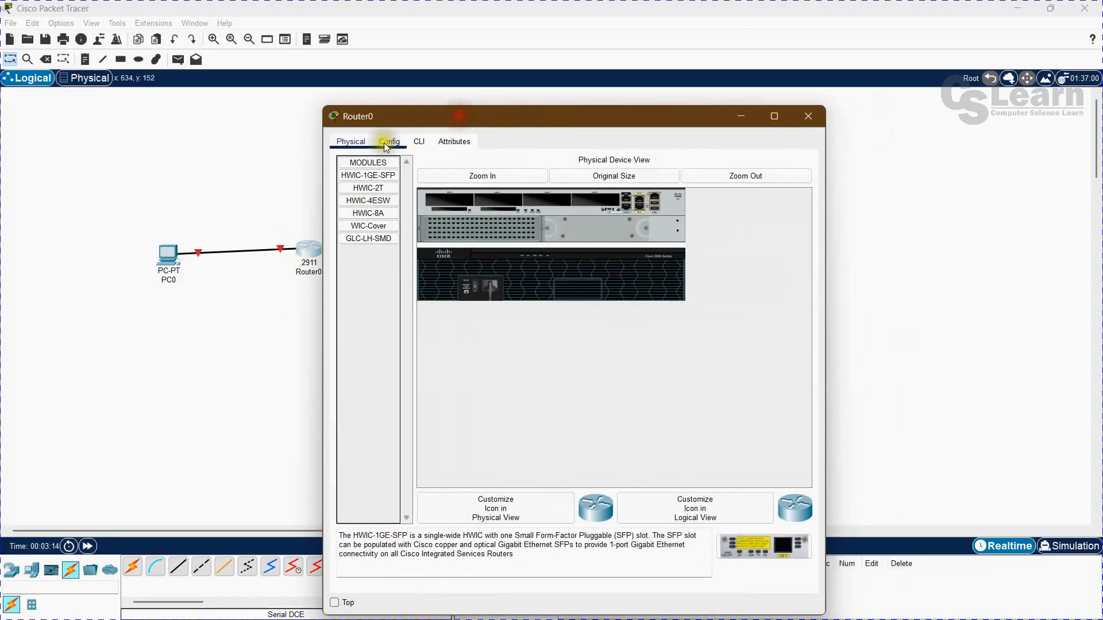
pyautogui.click(365, 190)
pyautogui.moveTo(366, 191); pyautogui.dragTo(457, 200)
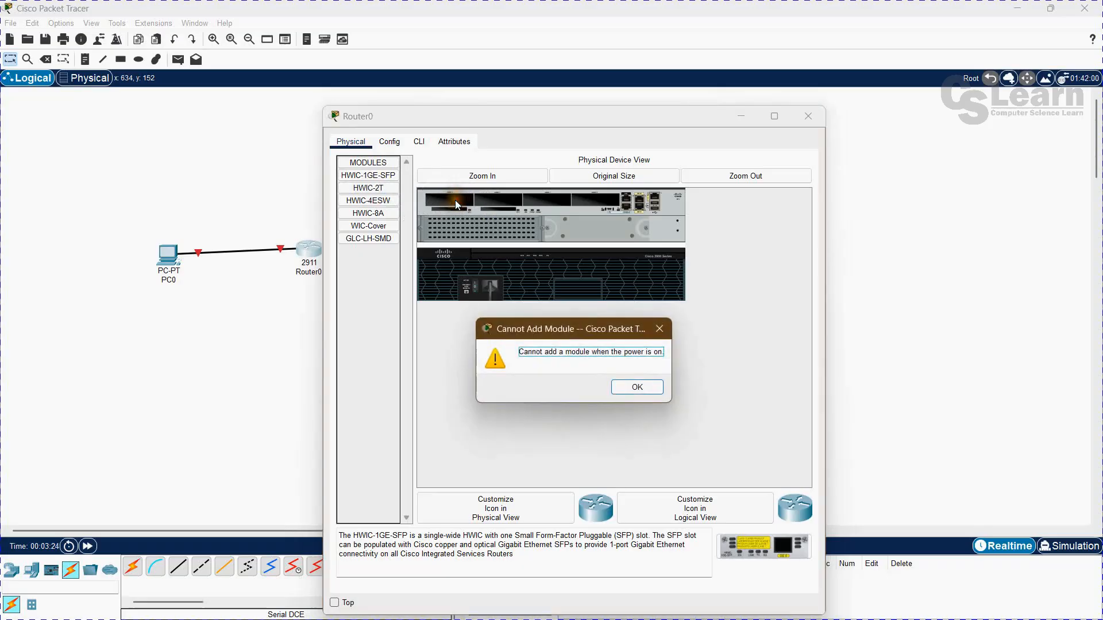
pyautogui.click(635, 385)
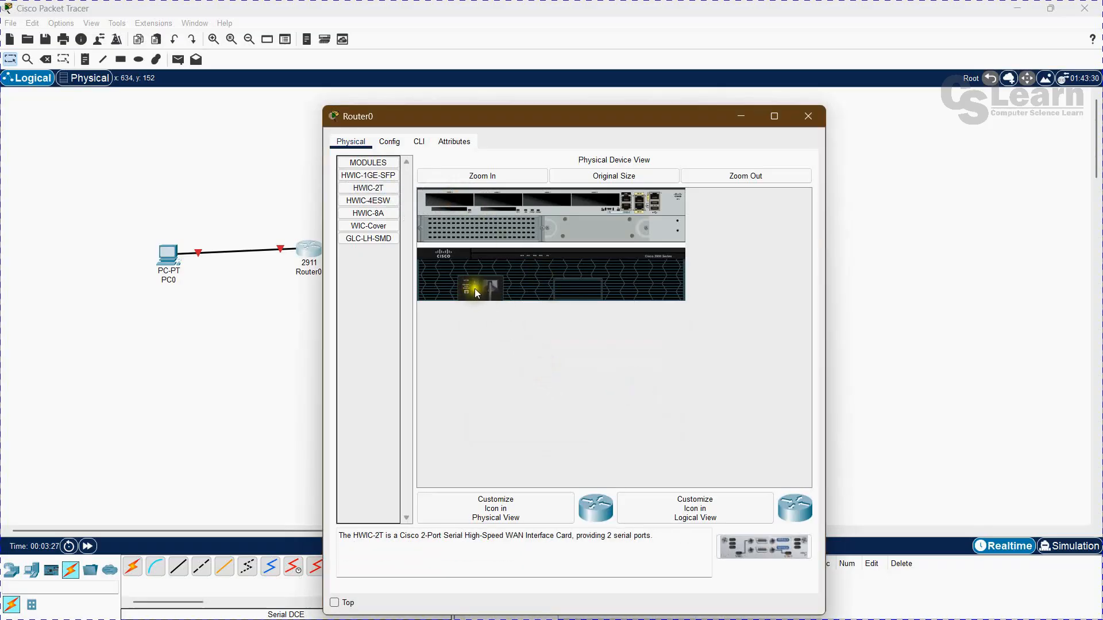
# Step: Power off Router0, install an HWIC-2T module in its leftmost slot, and switch the router back on
pyautogui.click(483, 176)
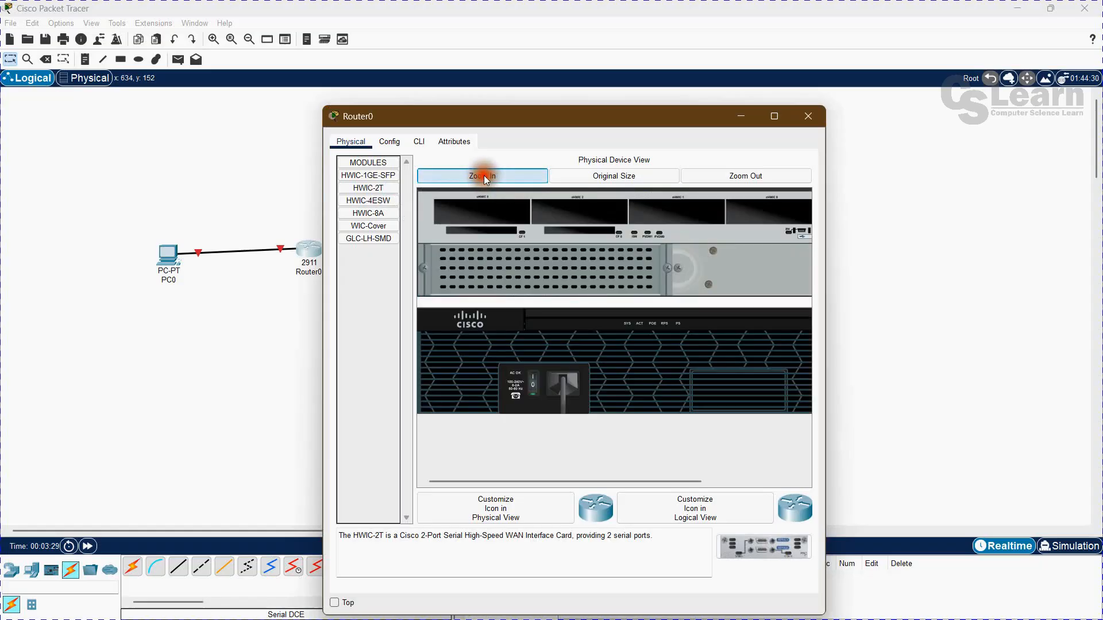
pyautogui.click(533, 390)
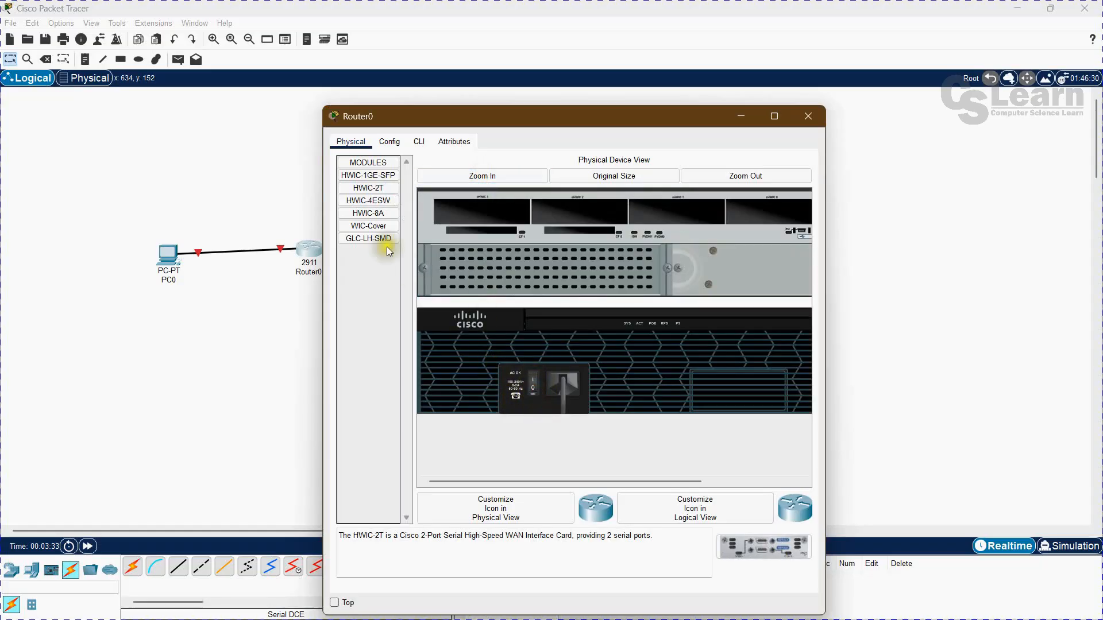
pyautogui.moveTo(368, 187); pyautogui.dragTo(476, 209)
pyautogui.click(533, 390)
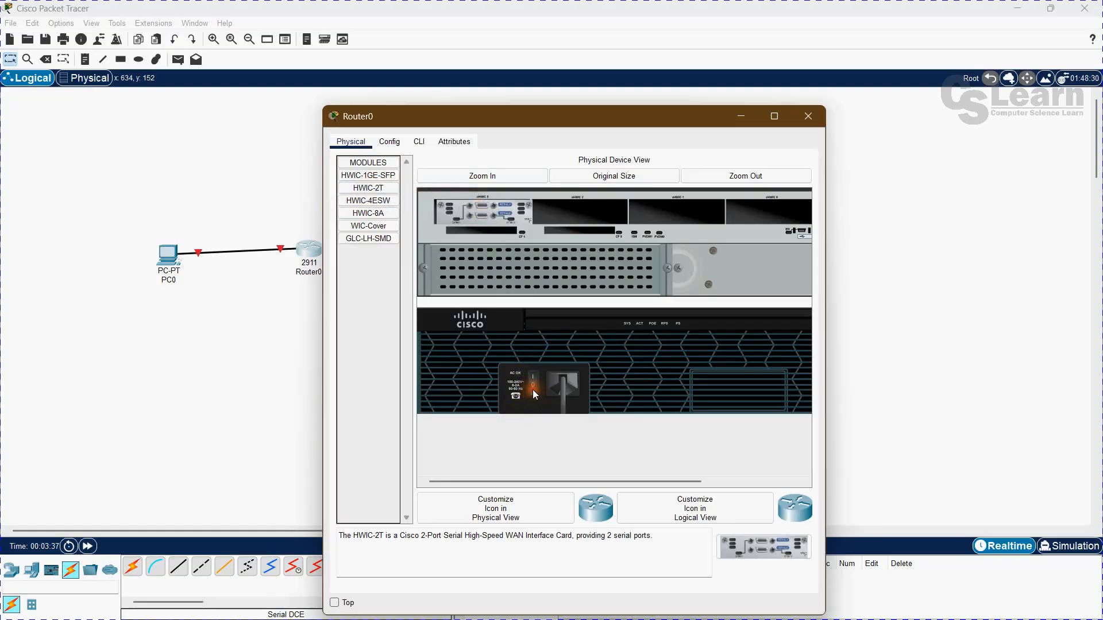
pyautogui.click(809, 117)
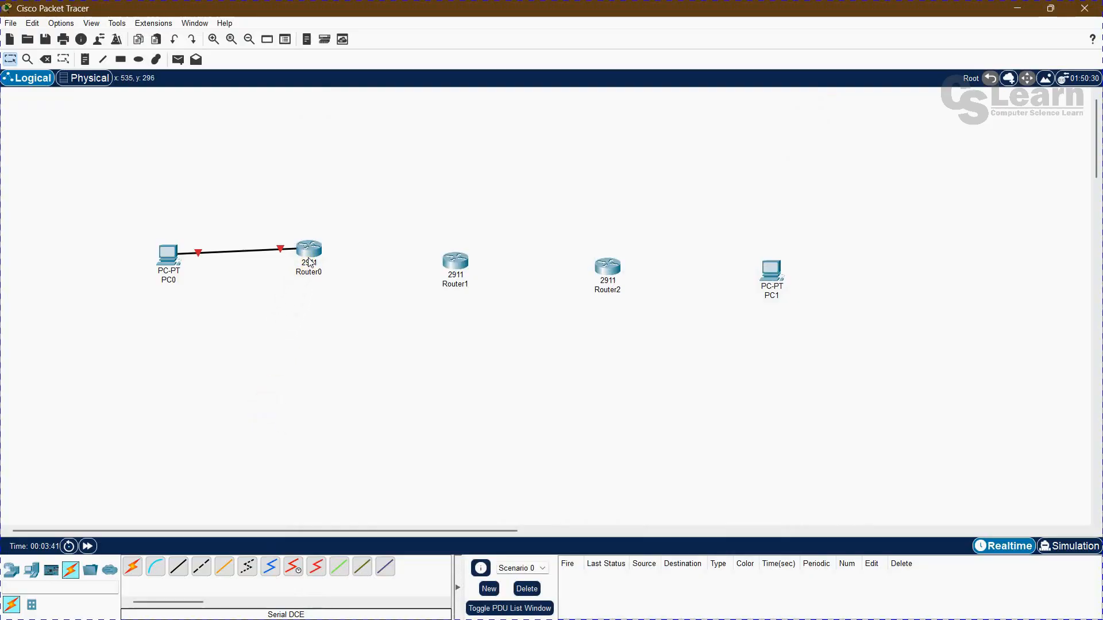
pyautogui.moveTo(310, 263)
pyautogui.click(294, 568)
pyautogui.click(312, 251)
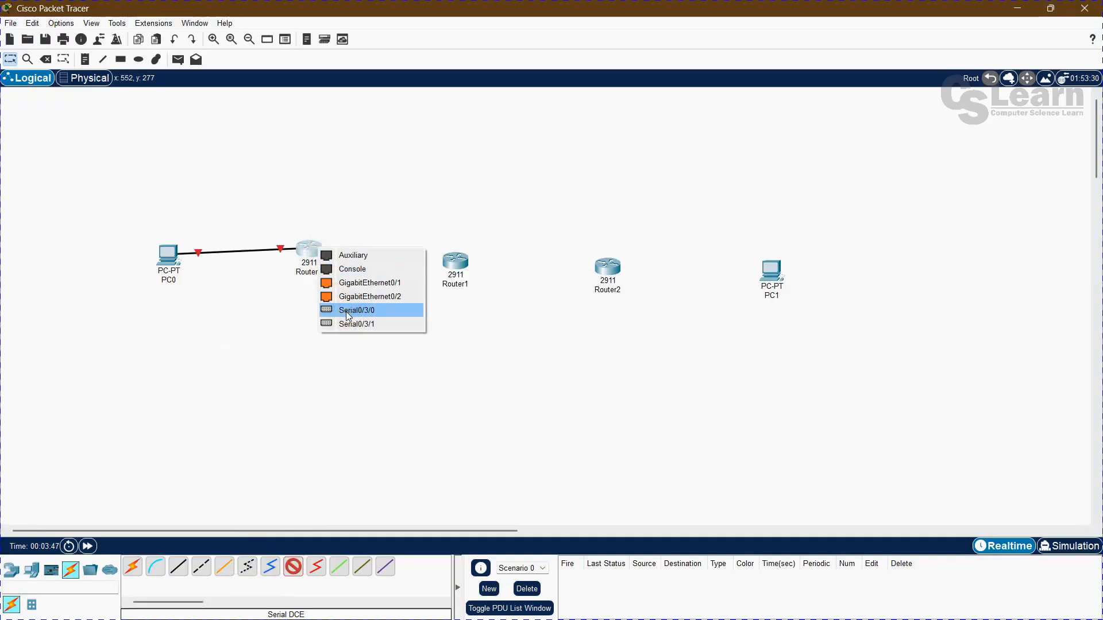
pyautogui.click(363, 310)
pyautogui.click(454, 269)
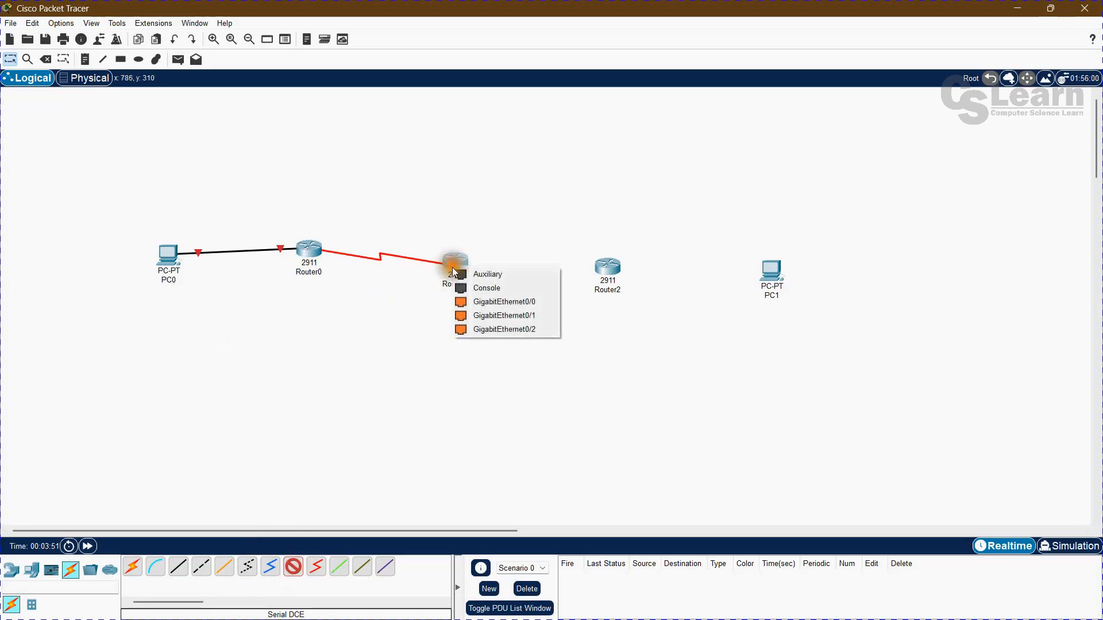
pyautogui.click(402, 352)
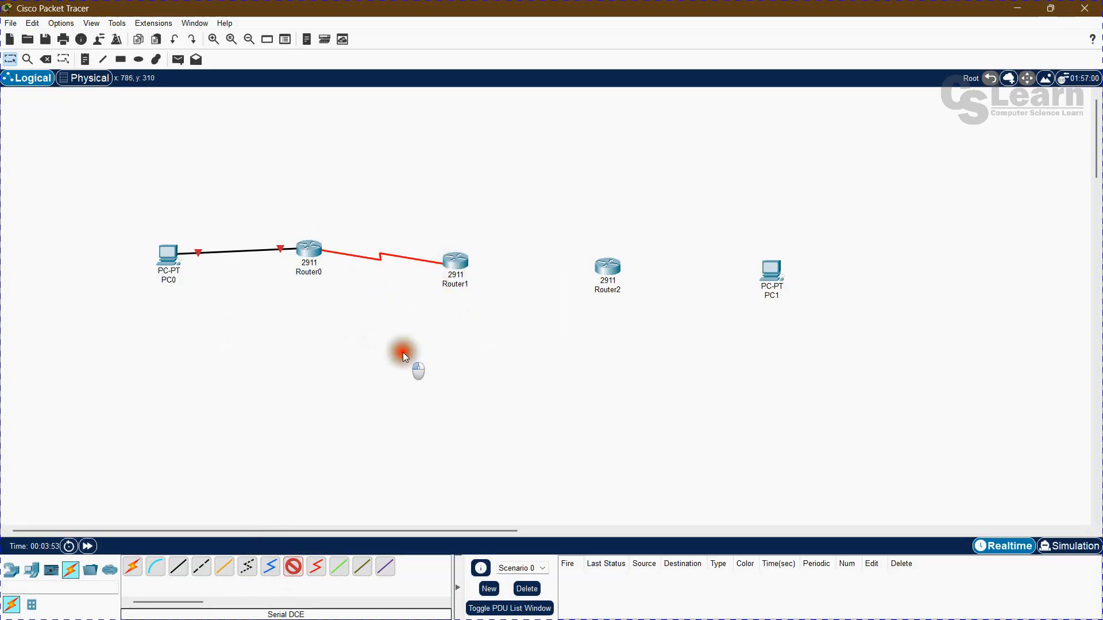
# Step: Install an HWIC-2T module in Router1's leftmost slot with the power off, and switch the router back on
pyautogui.click(453, 263)
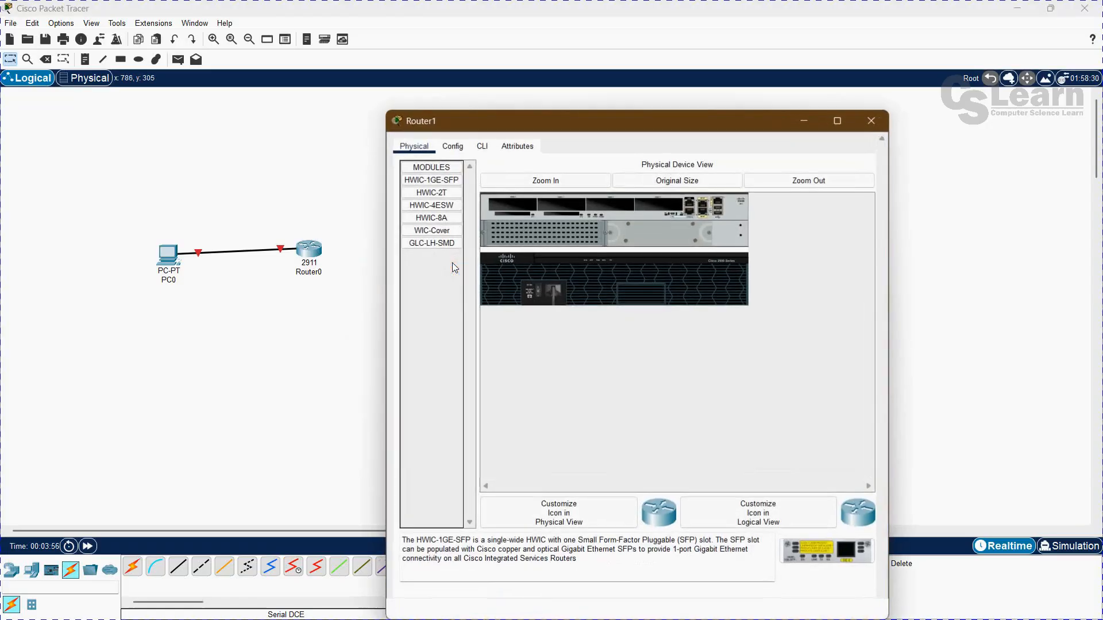
pyautogui.moveTo(425, 179); pyautogui.dragTo(518, 212)
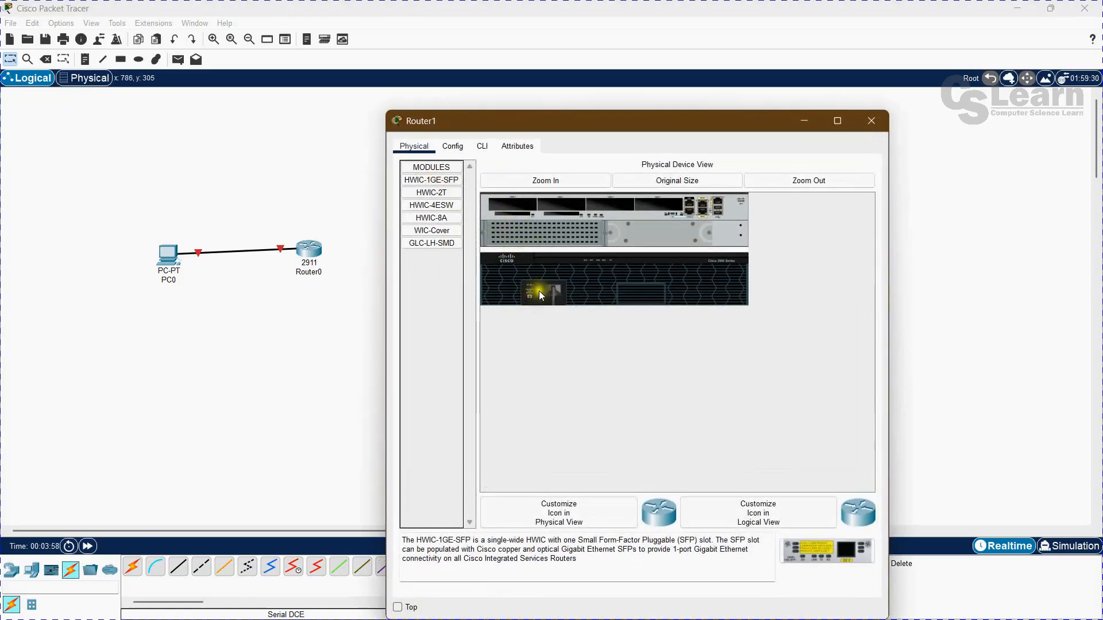
pyautogui.moveTo(431, 193); pyautogui.dragTo(512, 204)
pyautogui.moveTo(534, 287); pyautogui.dragTo(538, 288)
pyautogui.click(867, 122)
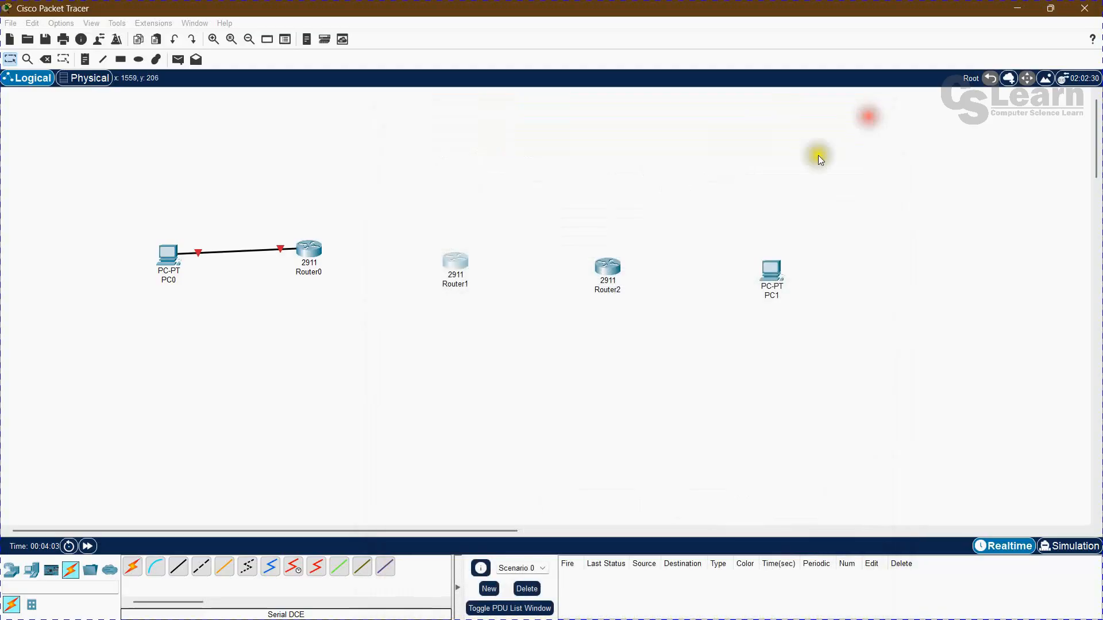
# Step: Install an HWIC-2T module in Router2's leftmost slot with the power off, and switch the router back on
pyautogui.click(606, 263)
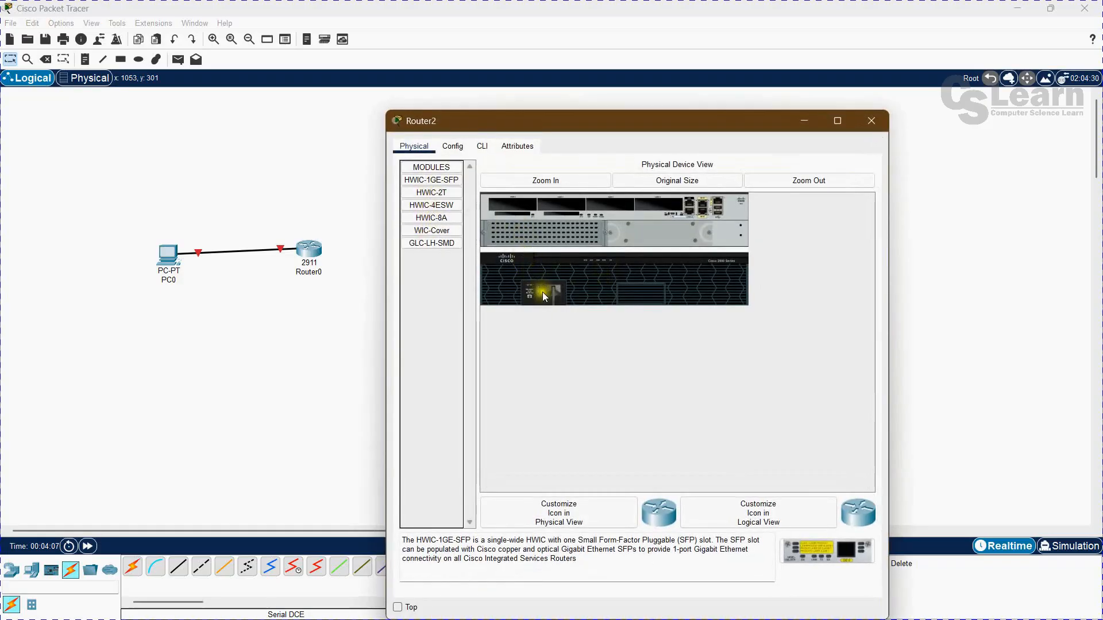
pyautogui.moveTo(425, 191); pyautogui.dragTo(516, 206)
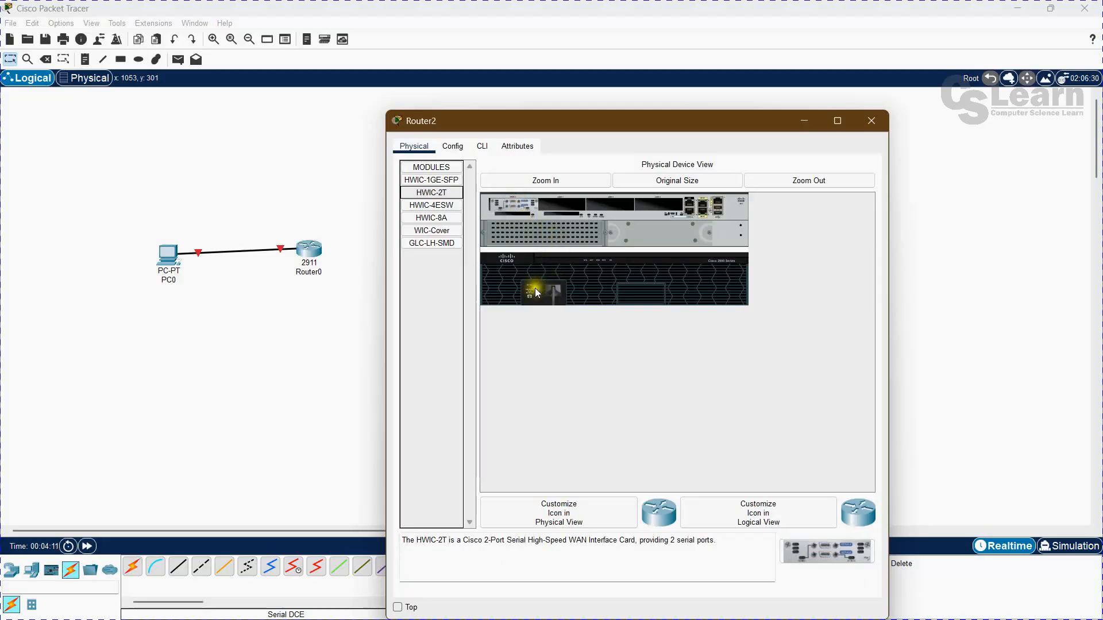
pyautogui.click(868, 123)
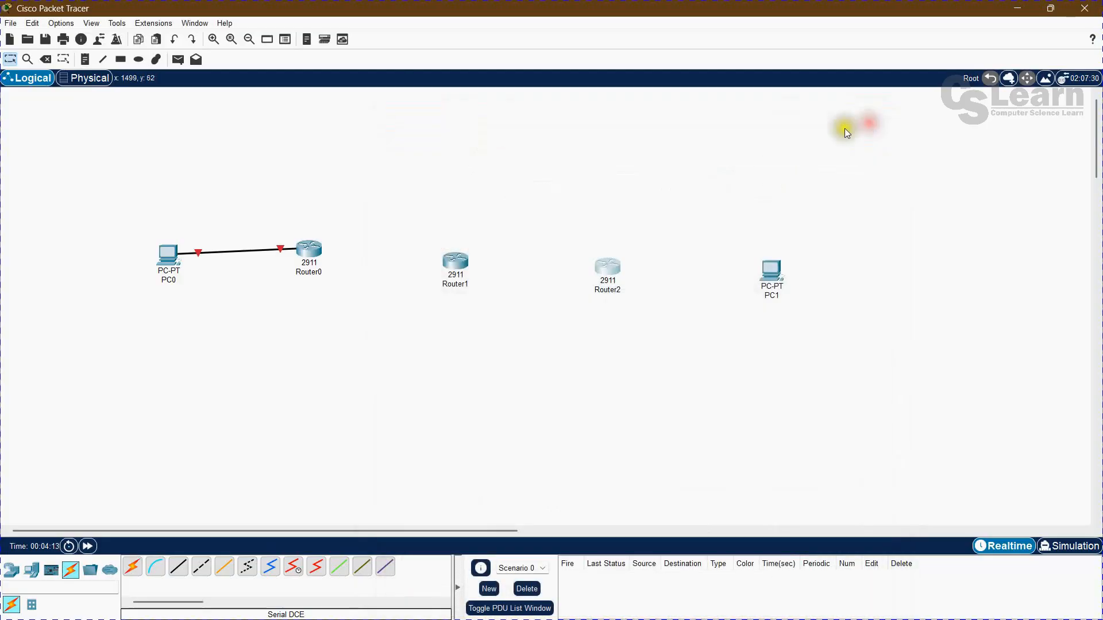
# Step: Connect Router0's Serial0/3/0 port to Router1's Serial0/3/0 port with a Serial DCE cable
pyautogui.click(299, 575)
pyautogui.click(315, 251)
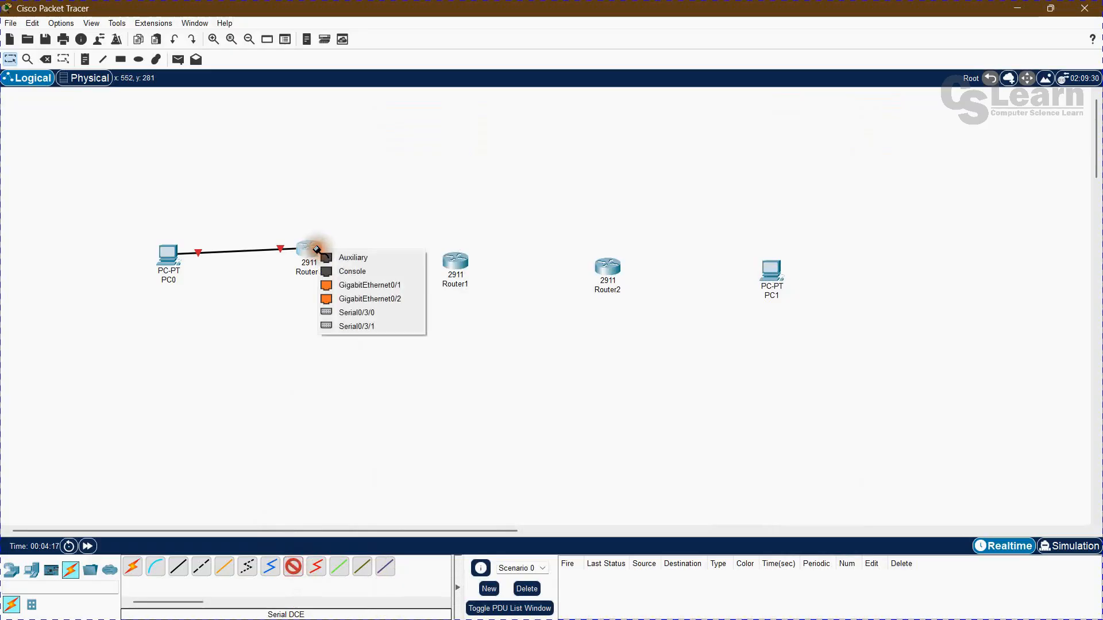
pyautogui.click(342, 314)
pyautogui.click(457, 262)
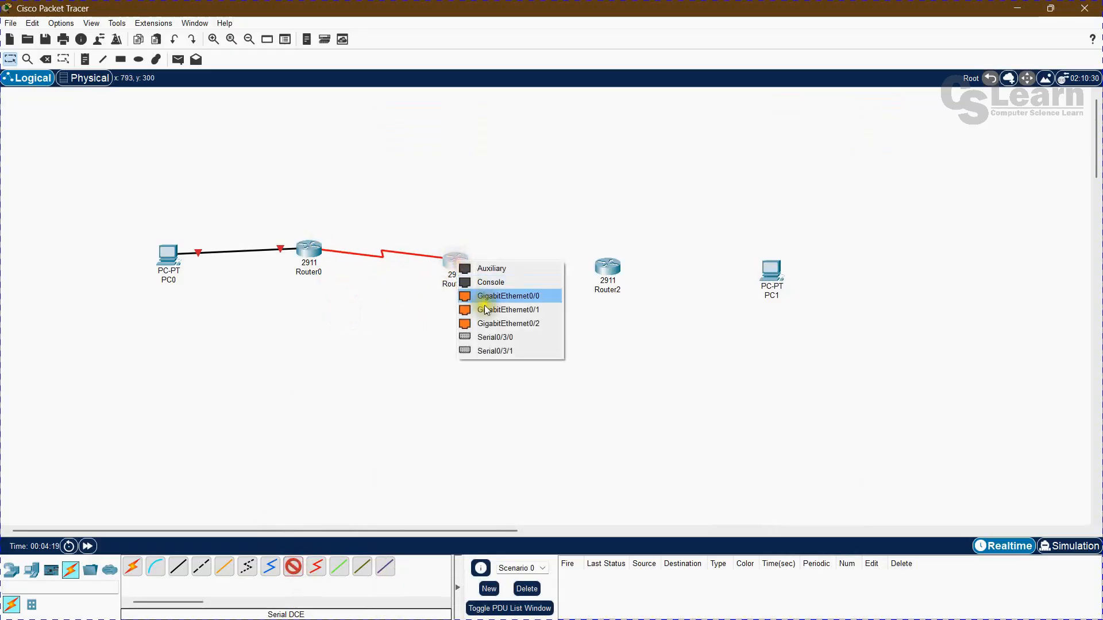
pyautogui.click(506, 340)
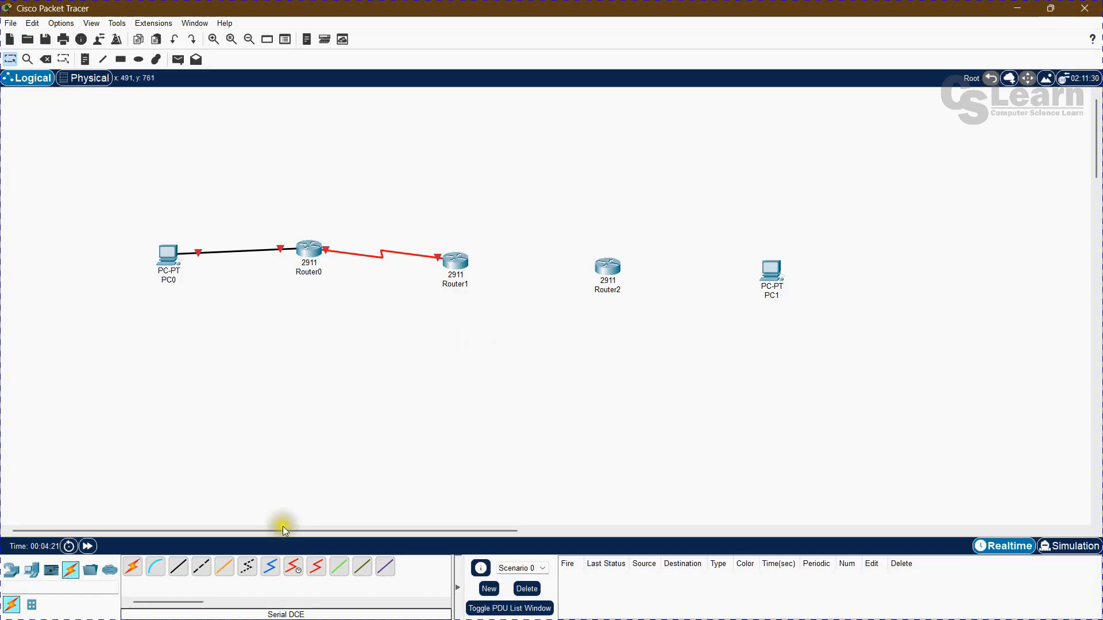
# Step: Connect Router1's Serial0/3/1 port to a serial port on Router2 with a Serial DCE cable
pyautogui.click(293, 567)
pyautogui.click(456, 263)
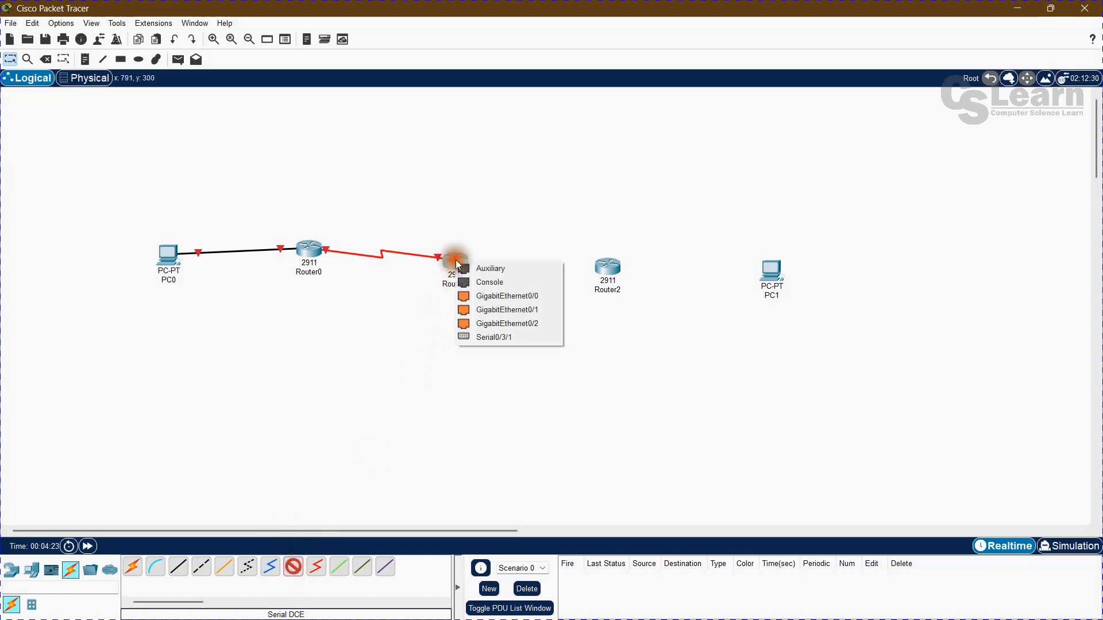
pyautogui.click(498, 339)
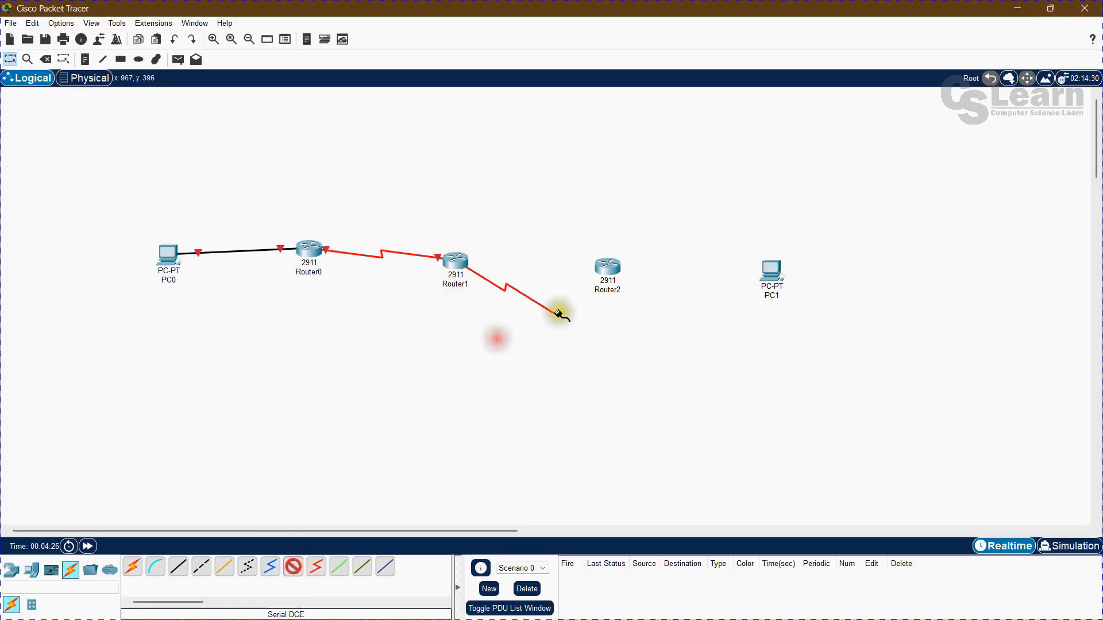
pyautogui.click(606, 269)
pyautogui.click(644, 345)
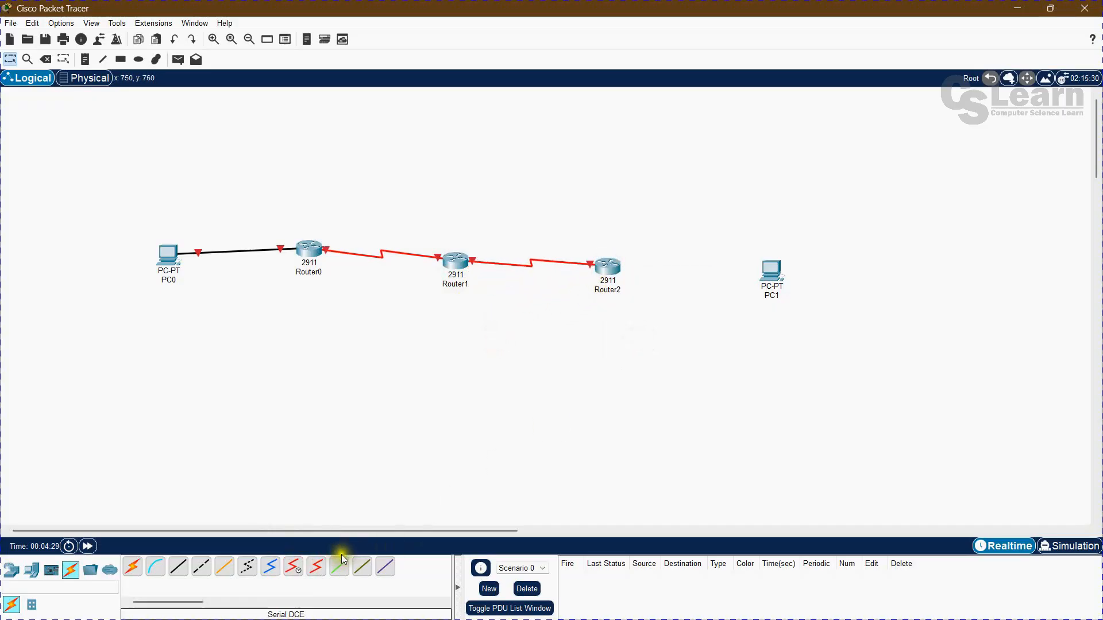
# Step: Connect a GigabitEthernet port on Router2 to PC1's FastEthernet0 port with a Copper Straight-Through cable
pyautogui.click(178, 567)
pyautogui.click(606, 266)
pyautogui.click(651, 305)
pyautogui.click(775, 275)
pyautogui.click(775, 274)
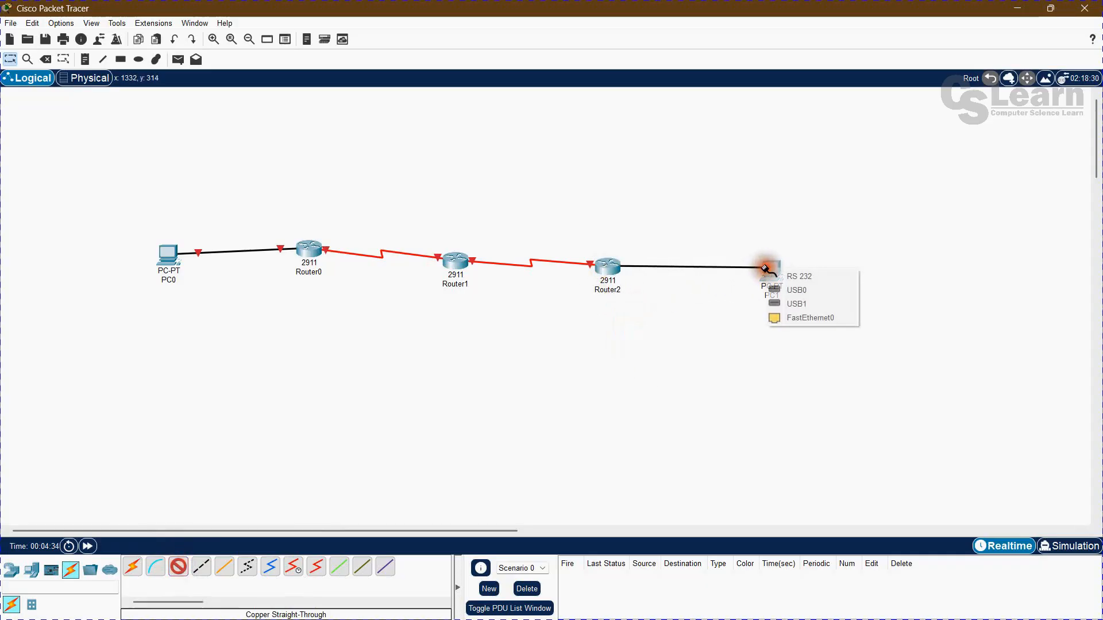
pyautogui.click(787, 318)
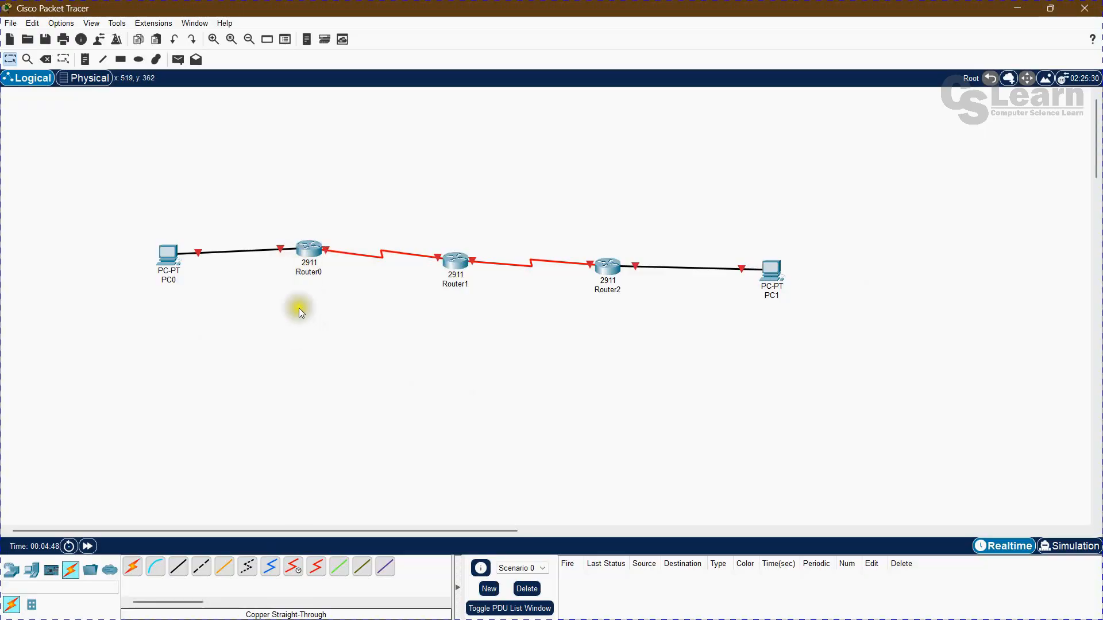
# Step: Open Router0's command line interface and answer no to the initial configuration dialog
pyautogui.click(307, 249)
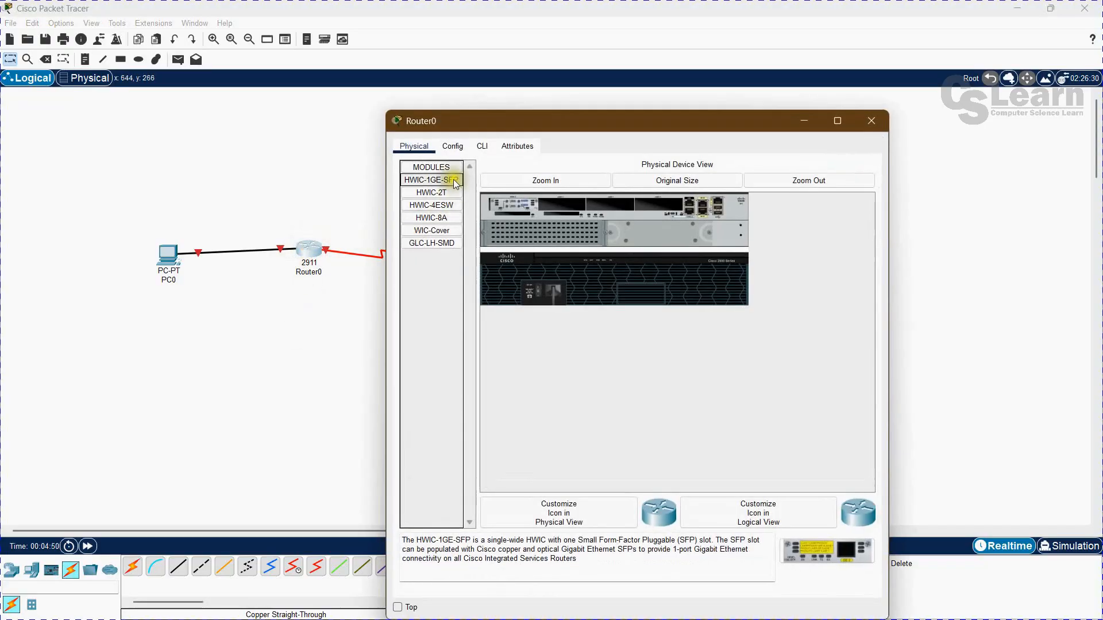
pyautogui.click(480, 148)
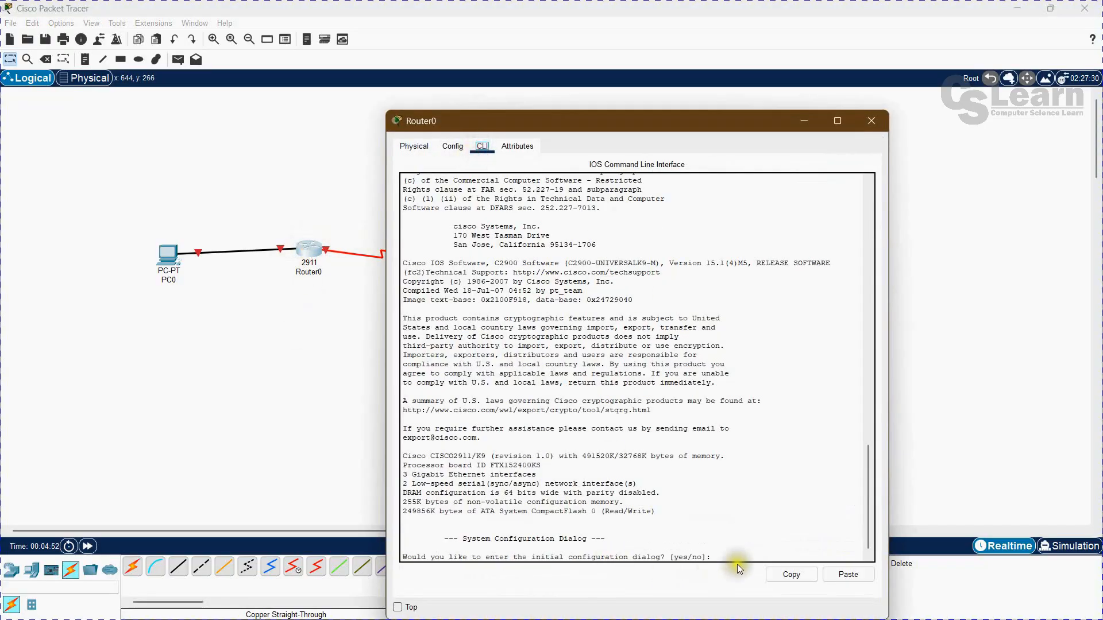
pyautogui.click(736, 556)
pyautogui.write('no')
pyautogui.press('Return')
pyautogui.press('Return')
# Step: Enter privileged mode on Router0 and go into global configuration mode with configure terminal
pyautogui.write('en')
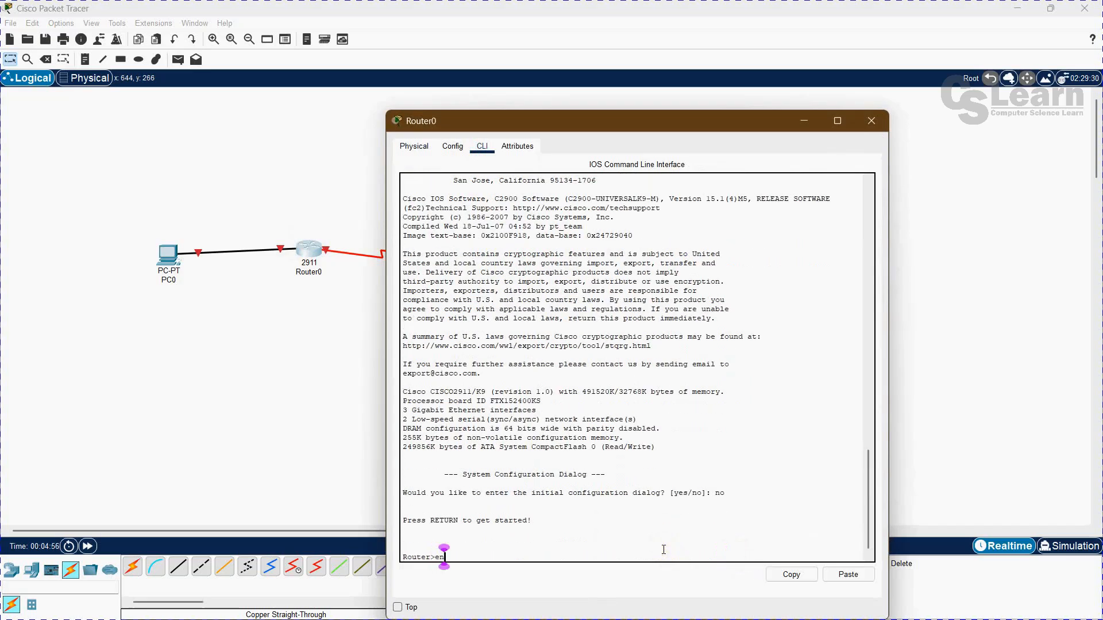
pyautogui.press('Return')
pyautogui.write('conf')
pyautogui.press('Tab')
pyautogui.write('ter')
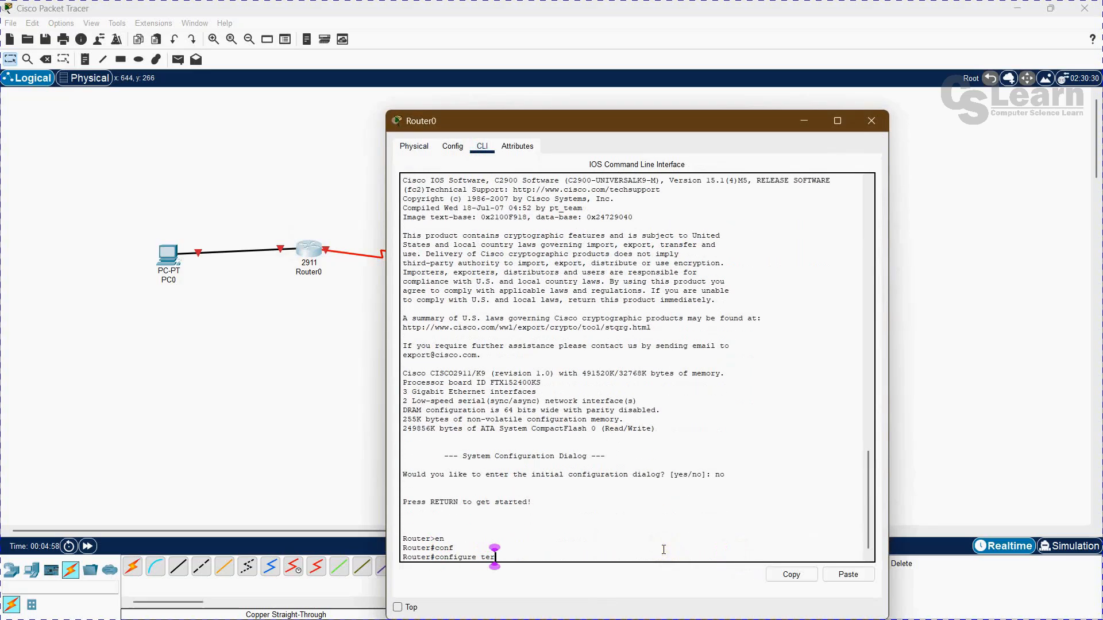
pyautogui.press('Tab')
pyautogui.press('Return')
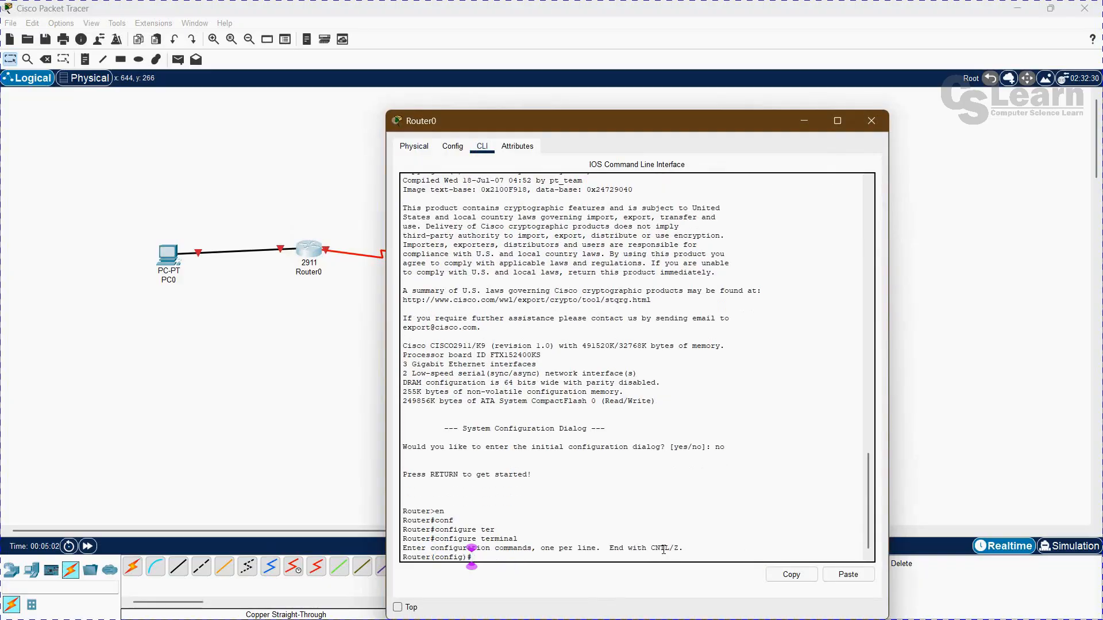
# Step: Check the port labels on the link between PC0 and Router0, and return to Router0's command line
pyautogui.moveTo(694, 123); pyautogui.dragTo(731, 125)
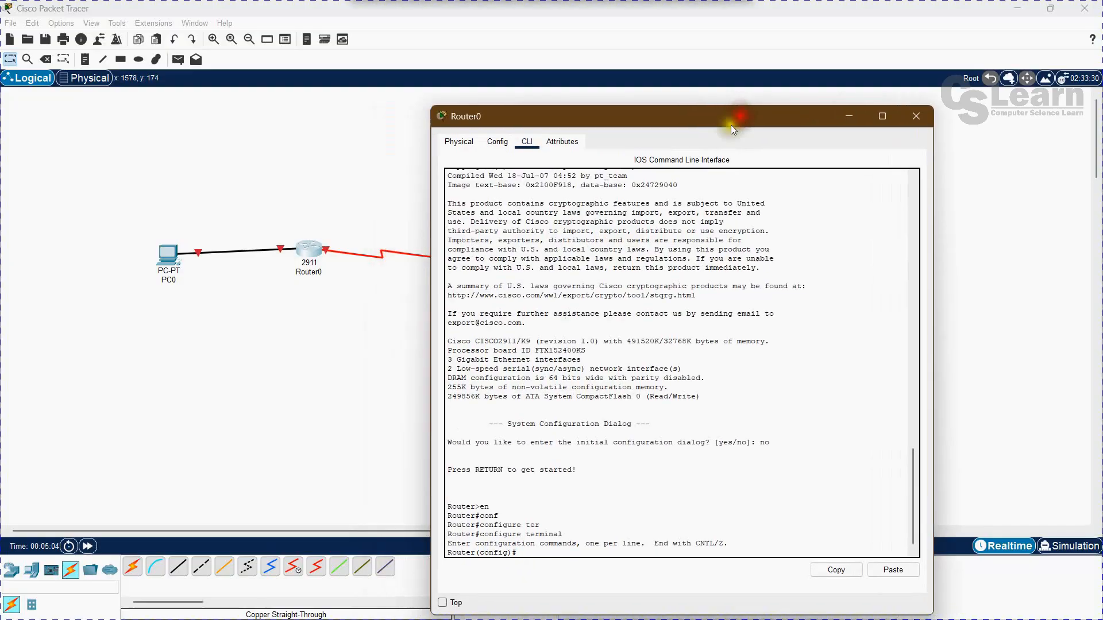
pyautogui.click(299, 374)
pyautogui.click(278, 310)
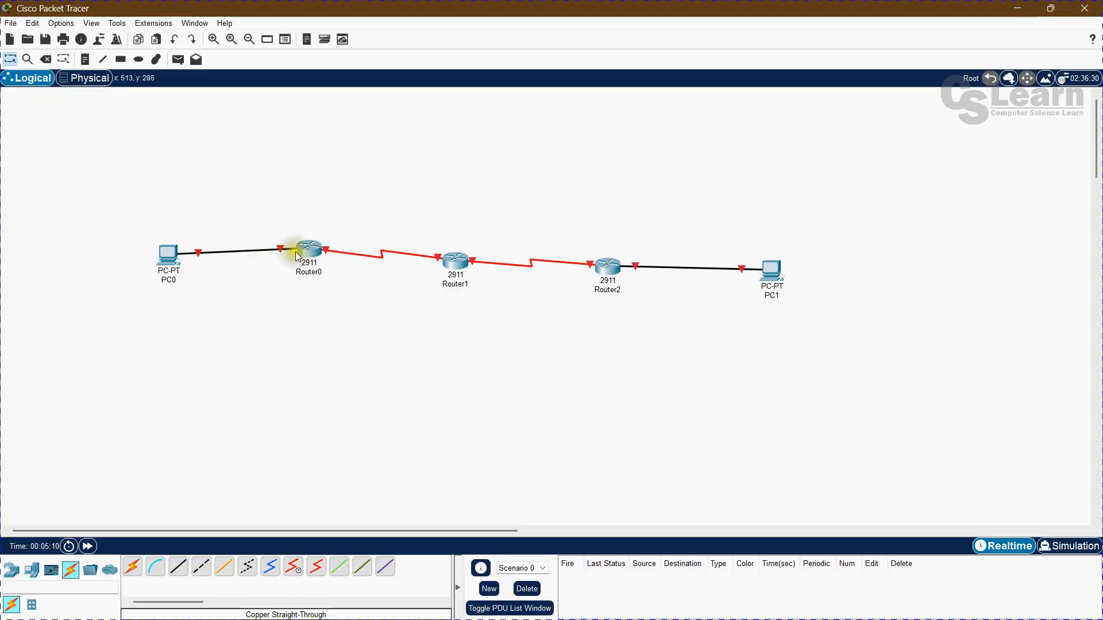
pyautogui.click(227, 296)
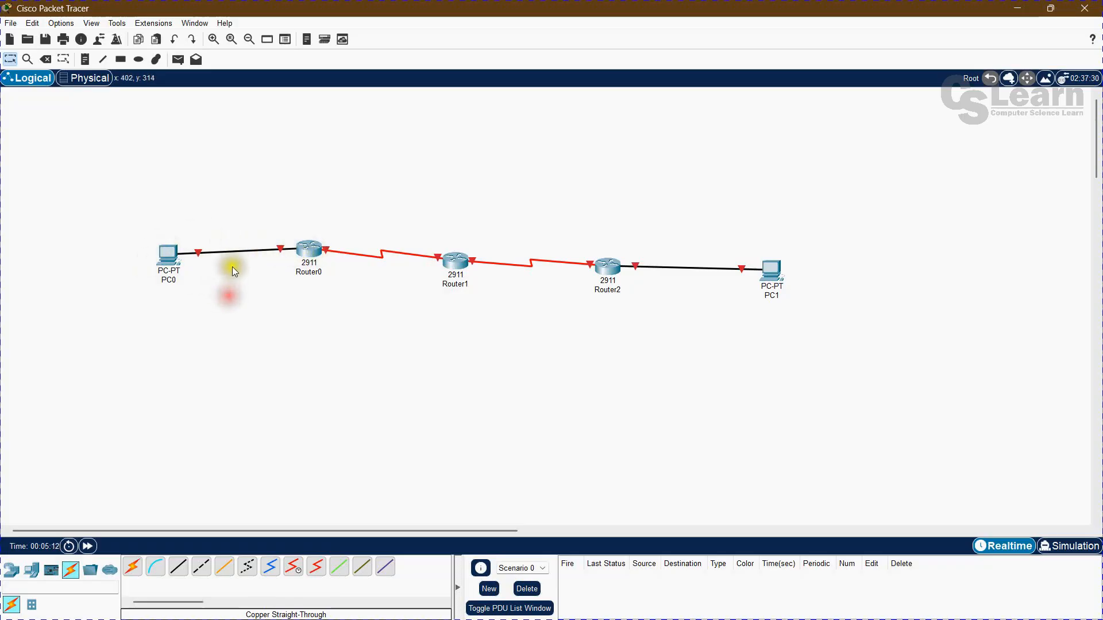
pyautogui.moveTo(238, 253)
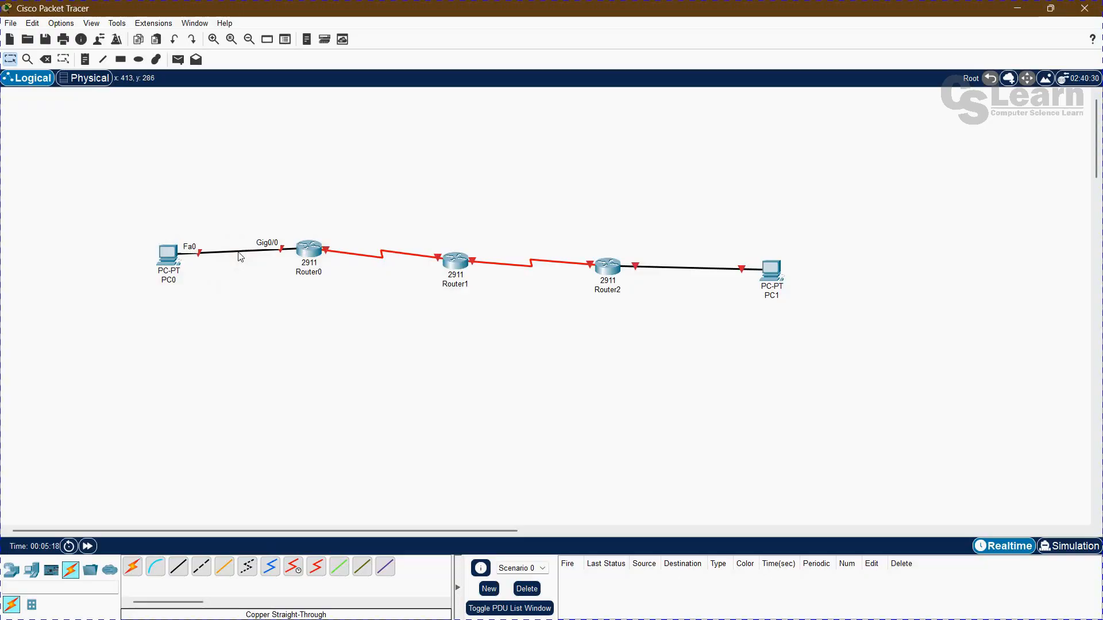
pyautogui.hotkey('alt', 'Tab')
pyautogui.click(388, 340)
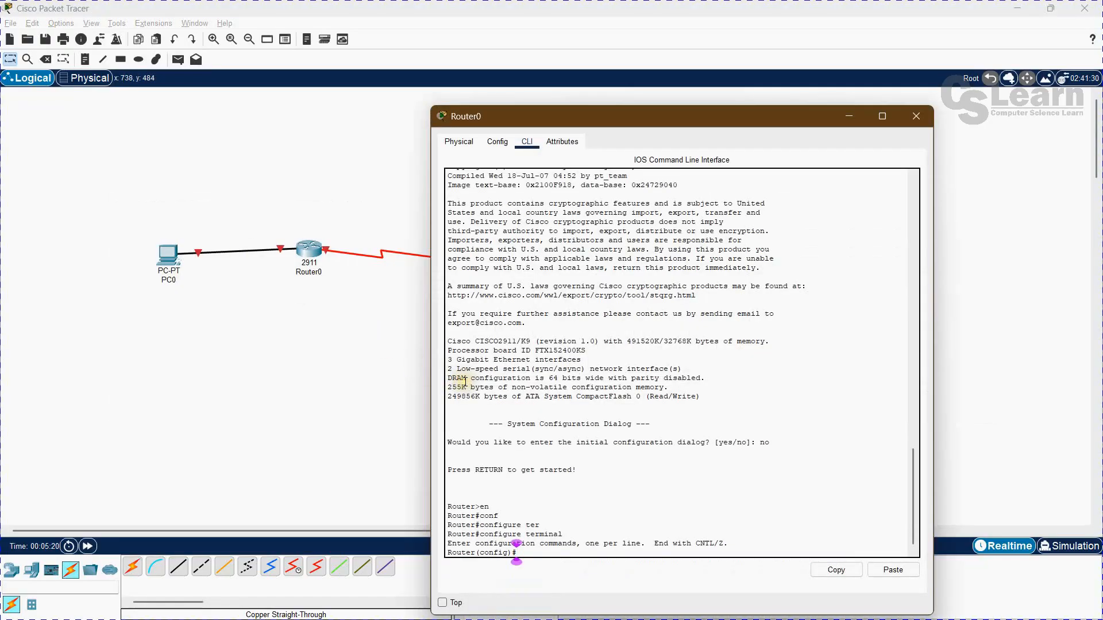
pyautogui.write('in')
pyautogui.press('Tab')
pyautogui.write('gi')
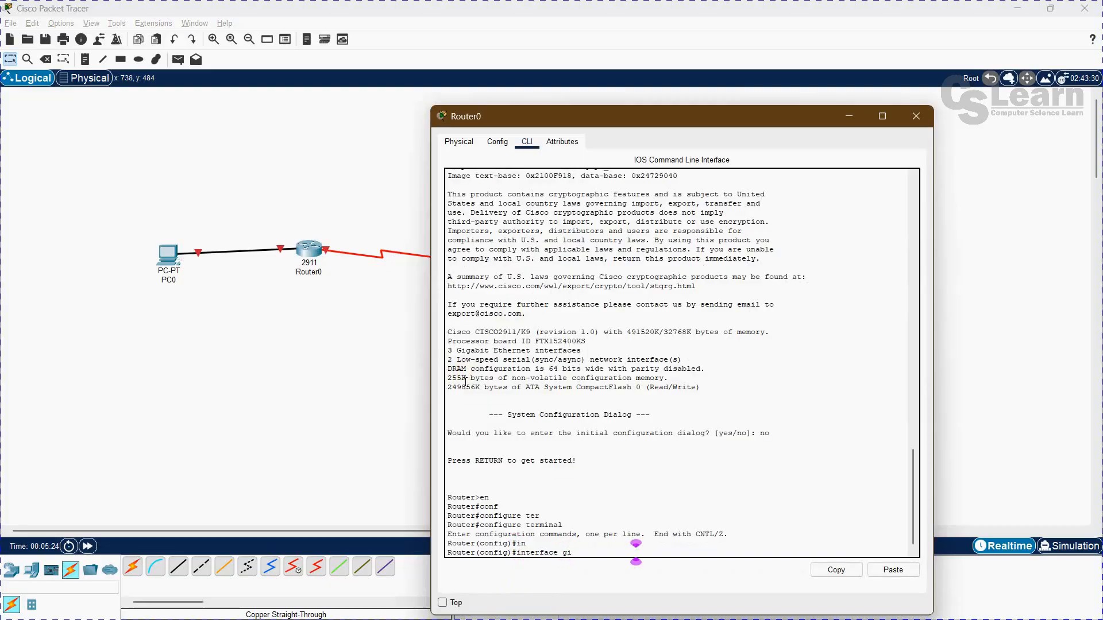
pyautogui.press('Tab')
pyautogui.write('0/1')
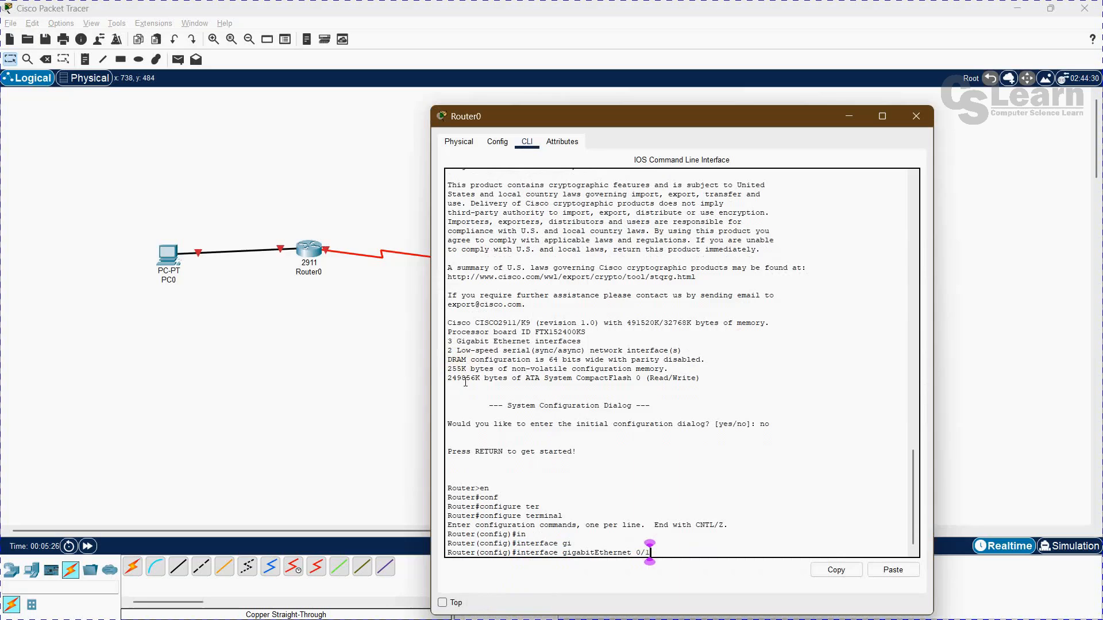
pyautogui.press('Return')
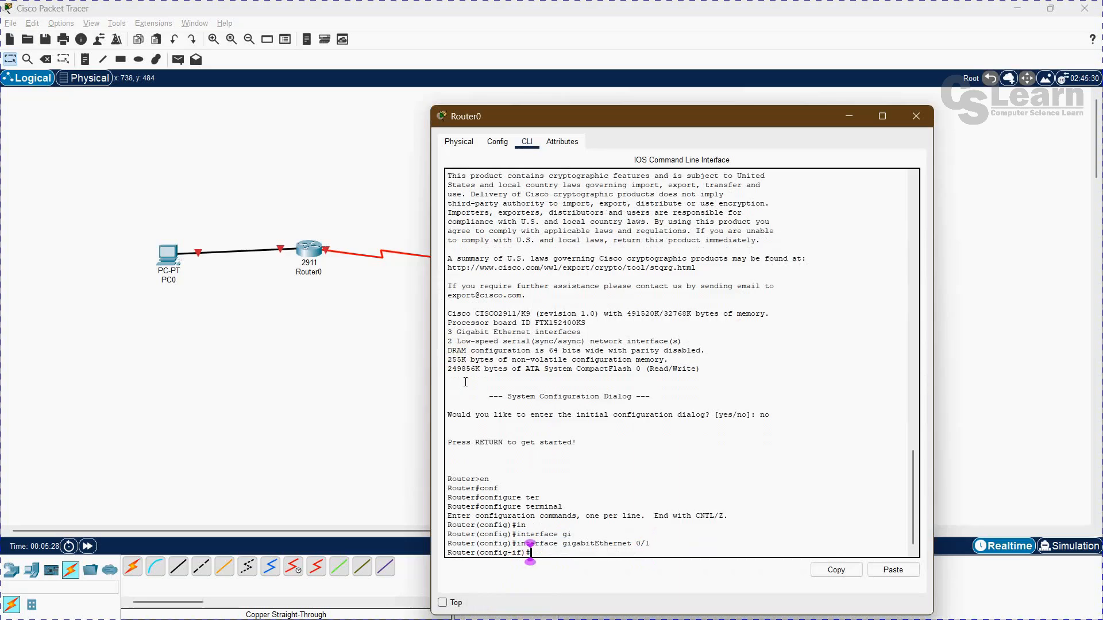
pyautogui.click(417, 320)
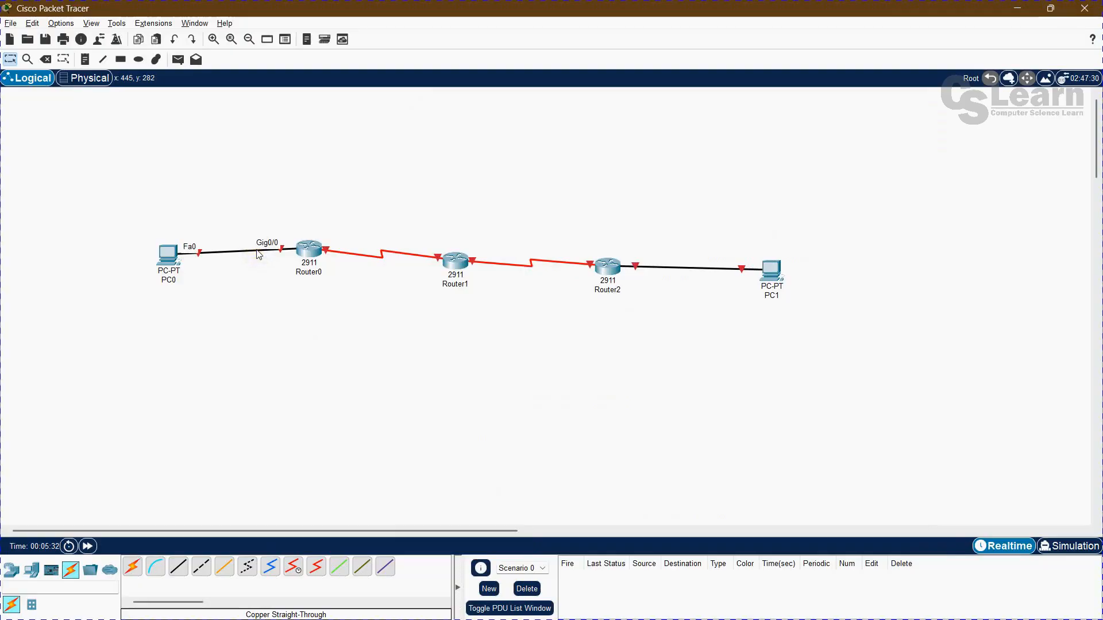
pyautogui.hotkey('alt', 'Tab')
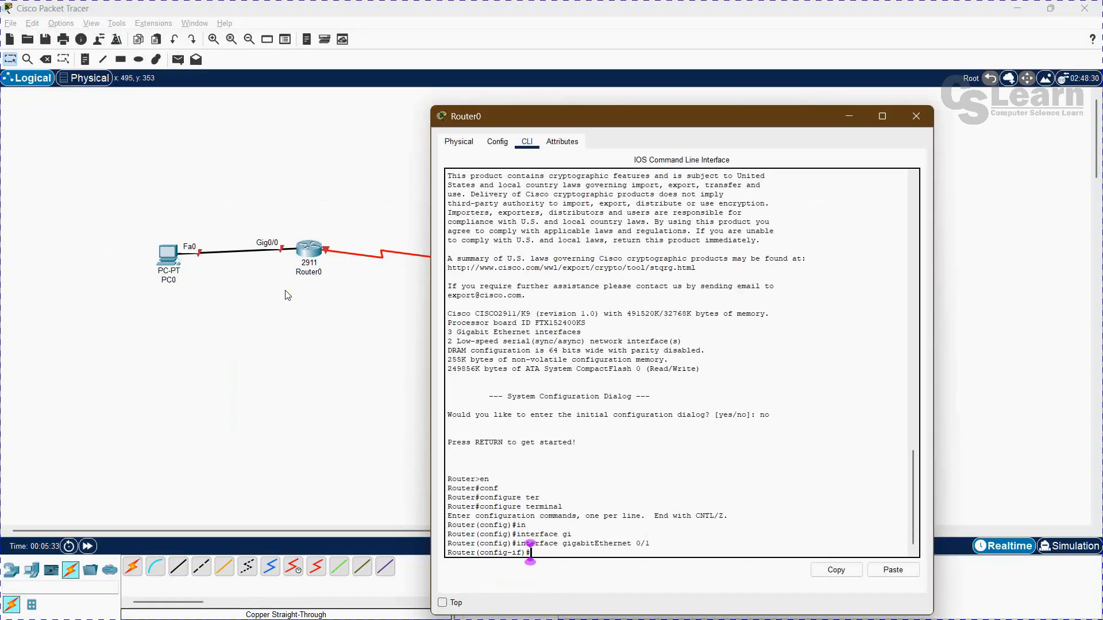
pyautogui.write('exut')
pyautogui.press('BackSpace')
pyautogui.press('BackSpace')
pyautogui.write('it')
pyautogui.press('Return')
pyautogui.write('git')
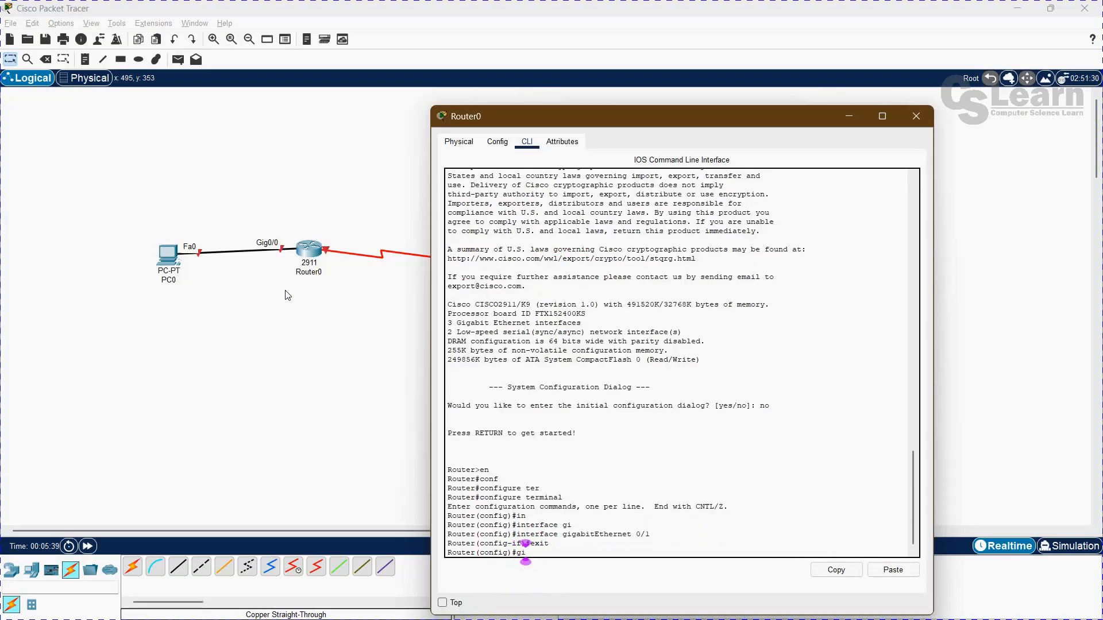
pyautogui.press('Return')
# Step: Assign IP address 192.168.1.1 with subnet mask 255.255.255.0 to Router0's gigabitEthernet 0/0 interface
pyautogui.write('inte')
pyautogui.press('Tab')
pyautogui.write('gig')
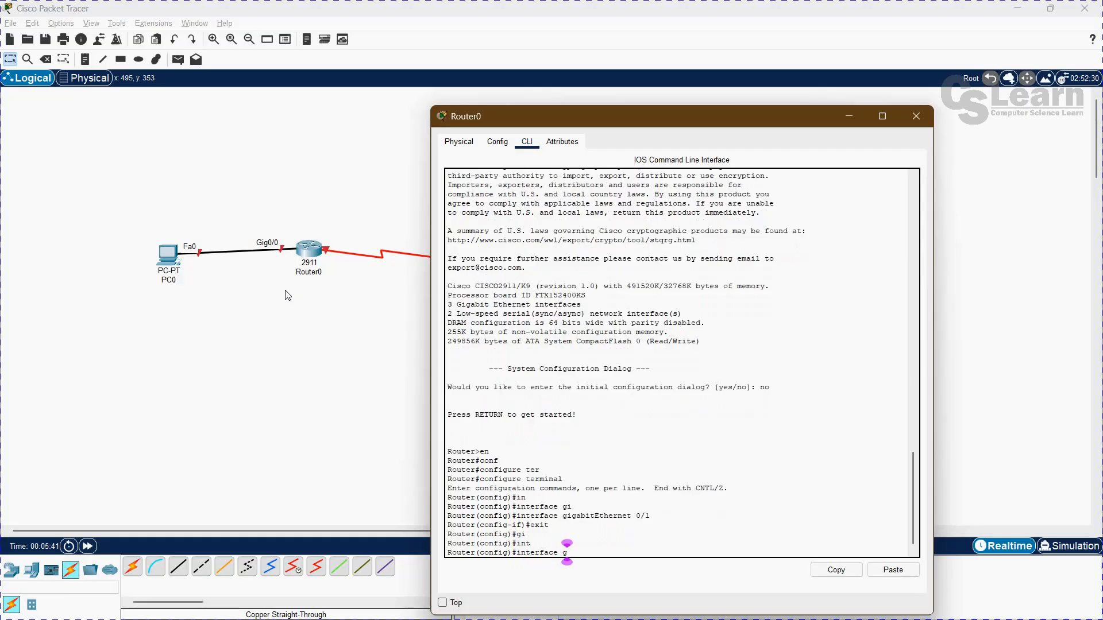
pyautogui.press('Tab')
pyautogui.write('0/0')
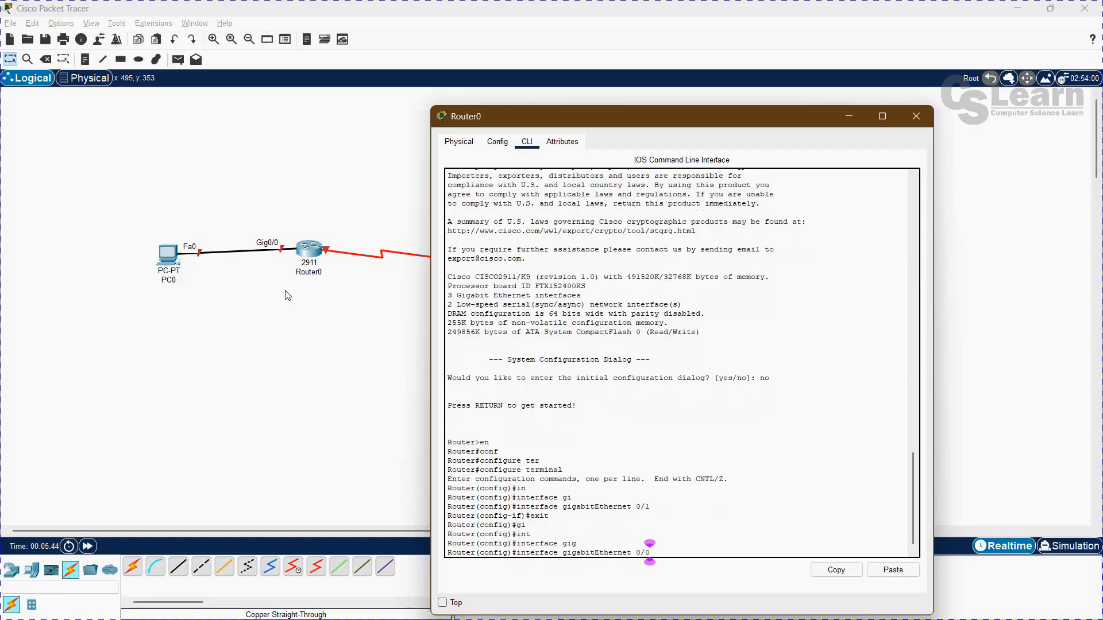
pyautogui.press('Return')
pyautogui.write('ip add')
pyautogui.press('Tab')
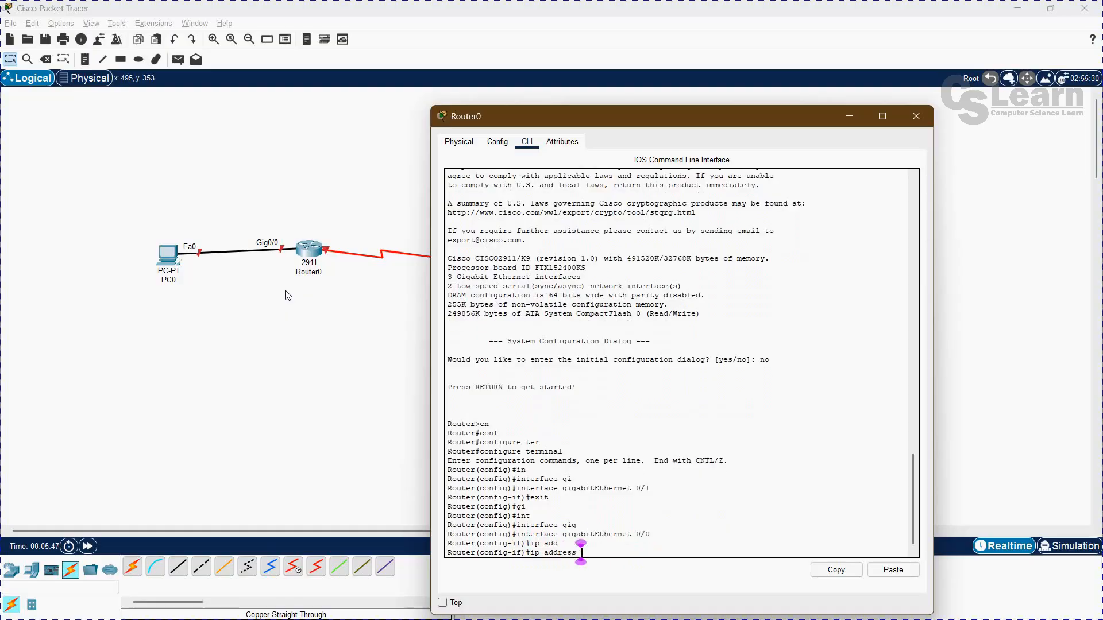
pyautogui.write('192.168.1.1 255.255.25')
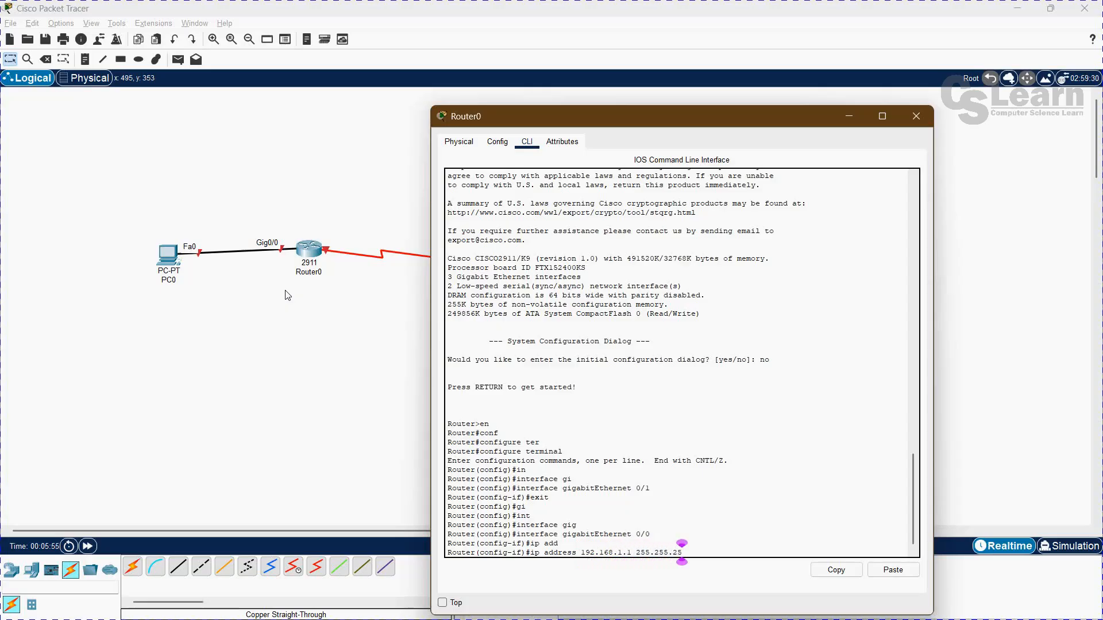
pyautogui.write('5.0')
pyautogui.press('Return')
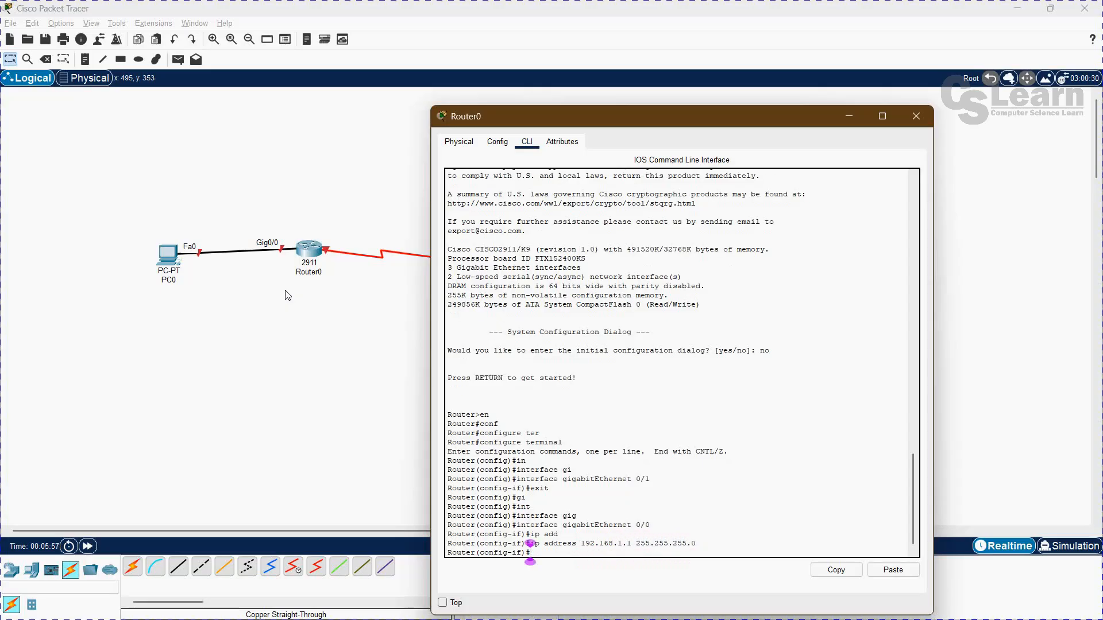
# Step: Enable Router0's gigabitEthernet 0/0 interface with no shutdown and return to the interface configuration prompt
pyautogui.write('no shut')
pyautogui.press('Tab')
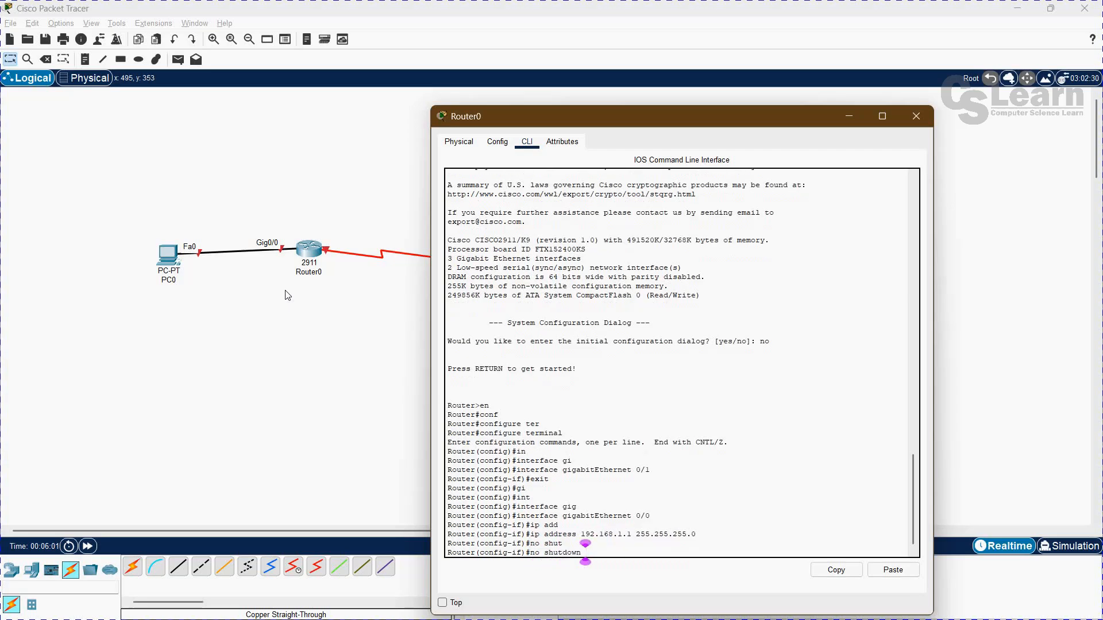
pyautogui.press('Return')
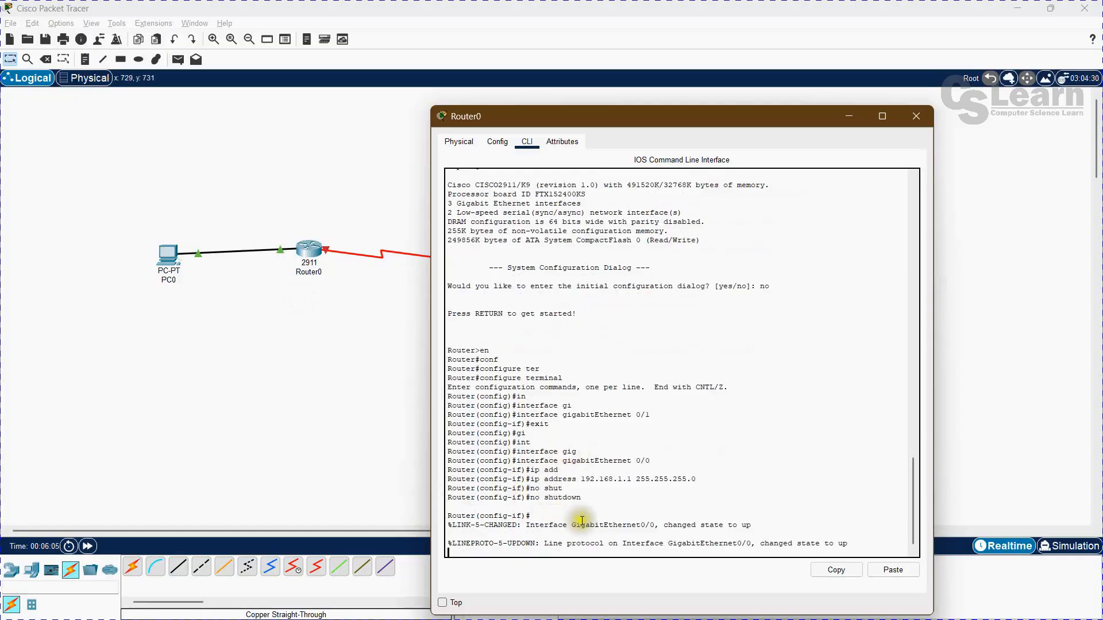
pyautogui.press('Return')
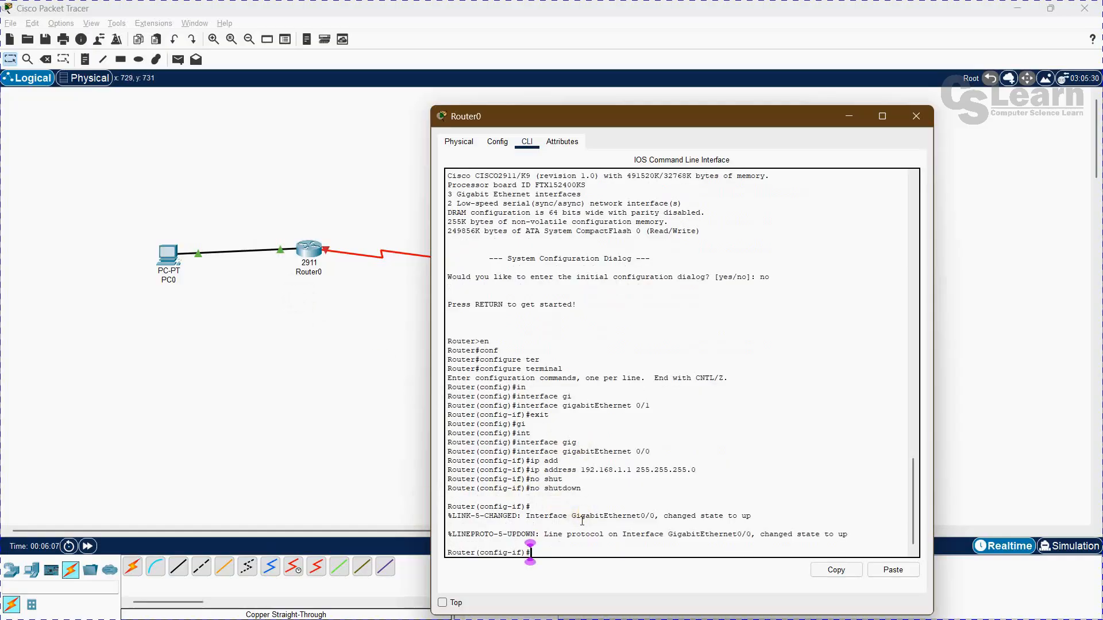
# Step: Exit Router0's gigabitEthernet 0/0 configuration, check the port labels on the link between Router0 and Router1, and return to Router0's command line
pyautogui.write('exit')
pyautogui.press('Return')
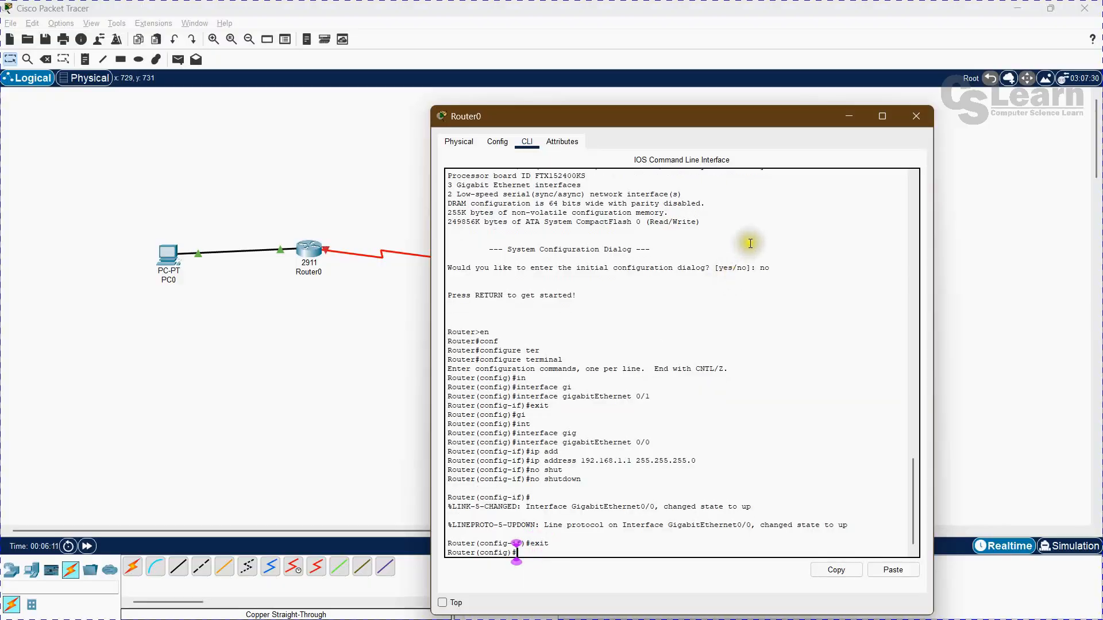
pyautogui.moveTo(729, 115); pyautogui.dragTo(859, 114)
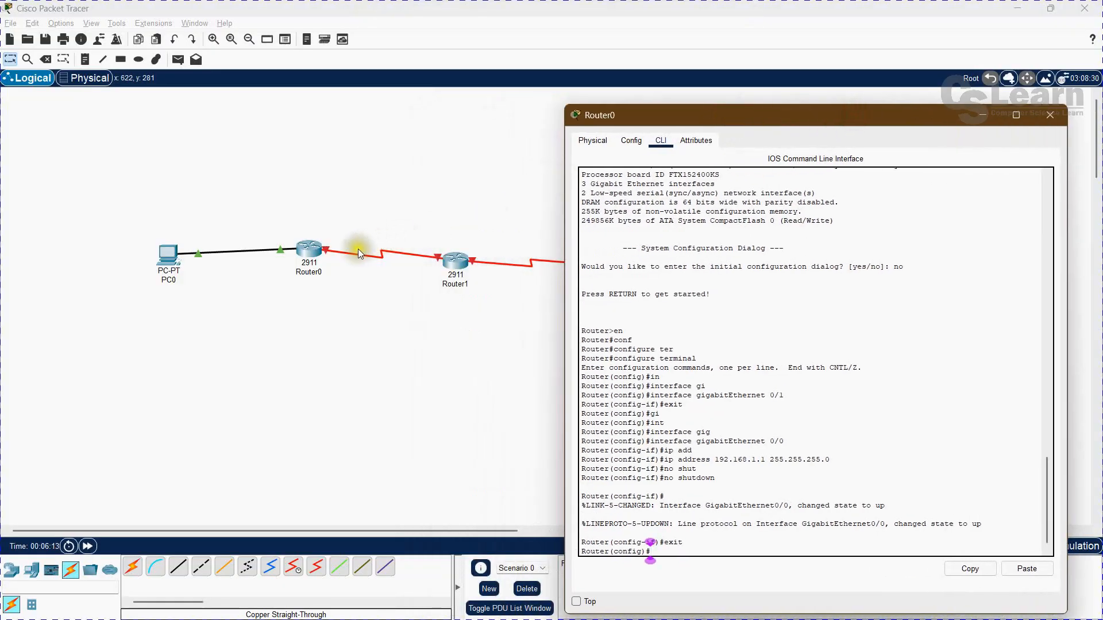
pyautogui.click(402, 304)
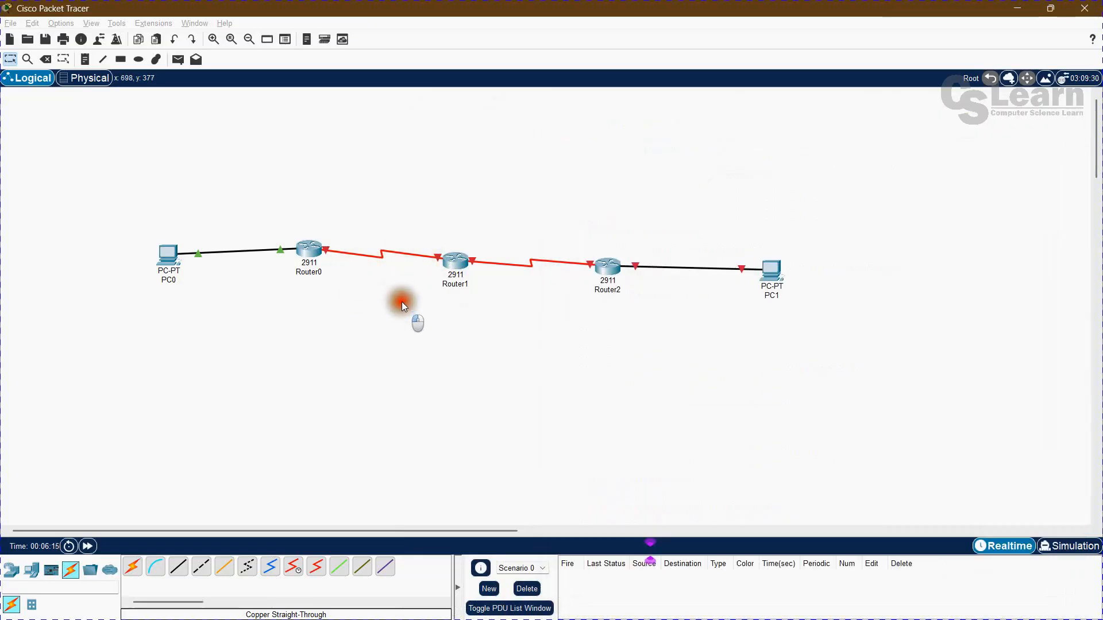
pyautogui.moveTo(397, 255)
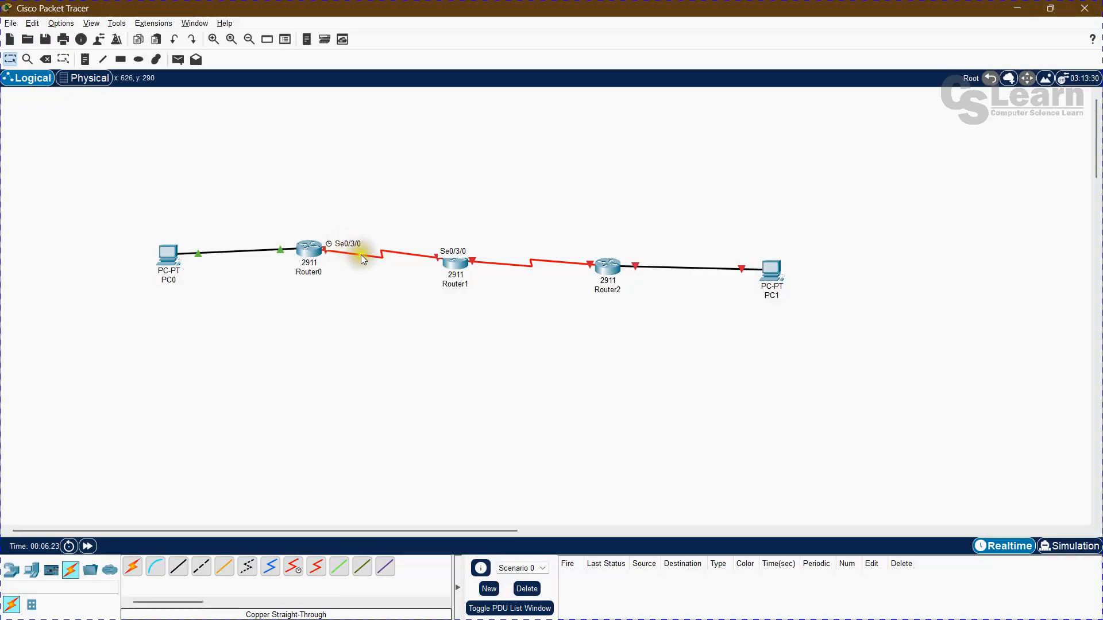
pyautogui.hotkey('alt', 'Tab')
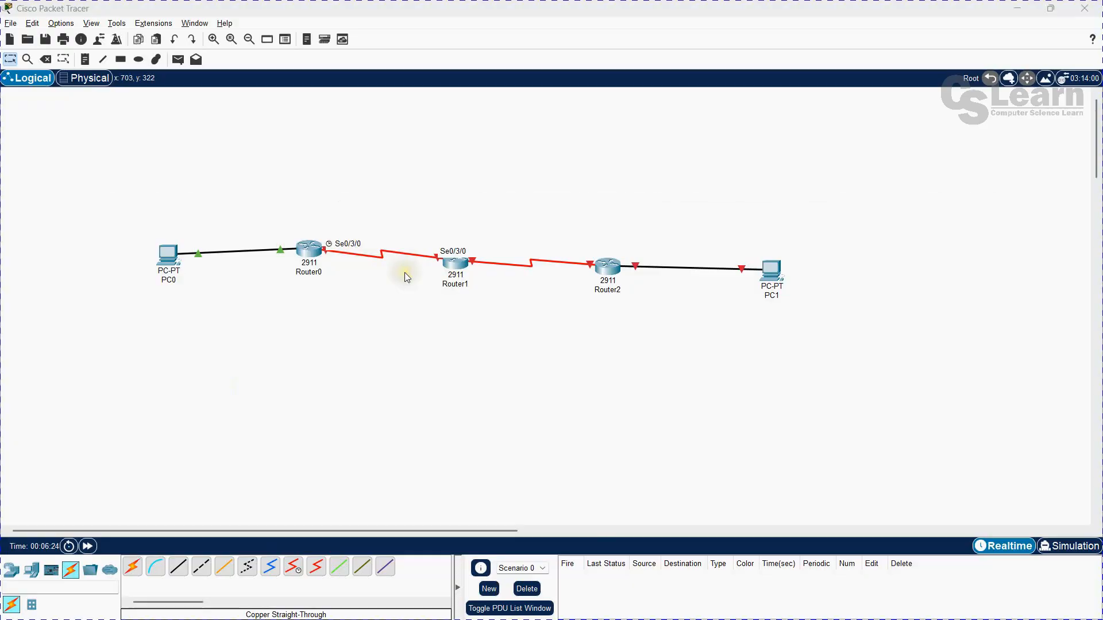
# Step: Enter interface configuration mode for serial 0/3/0 on Router0, checking the port label on the link to Router1
pyautogui.write('in')
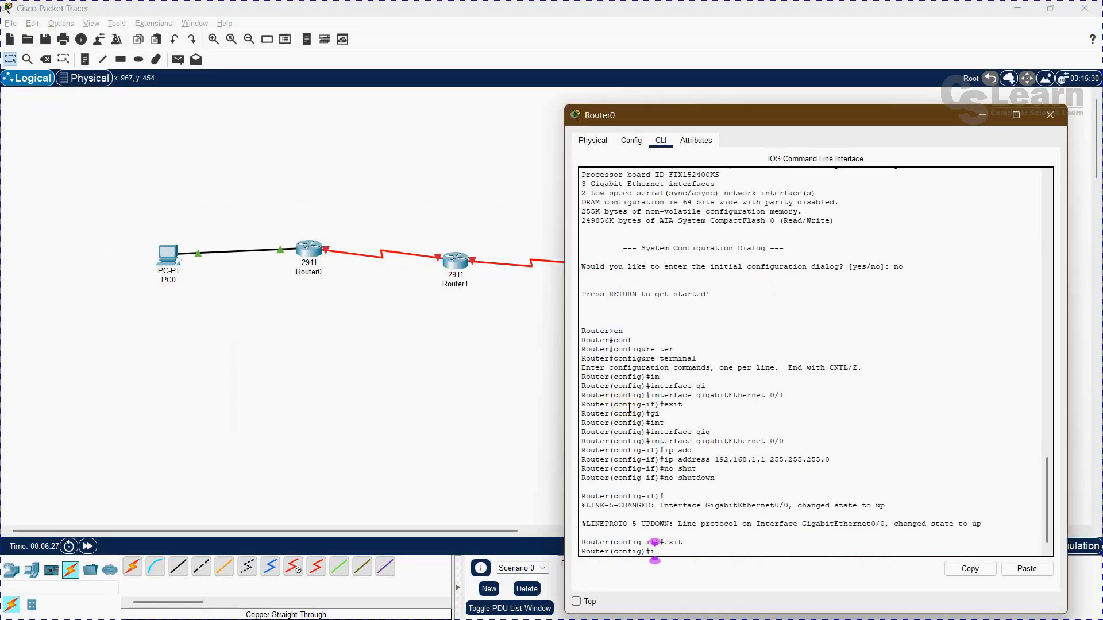
pyautogui.press('Tab')
pyautogui.write('se')
pyautogui.press('Tab')
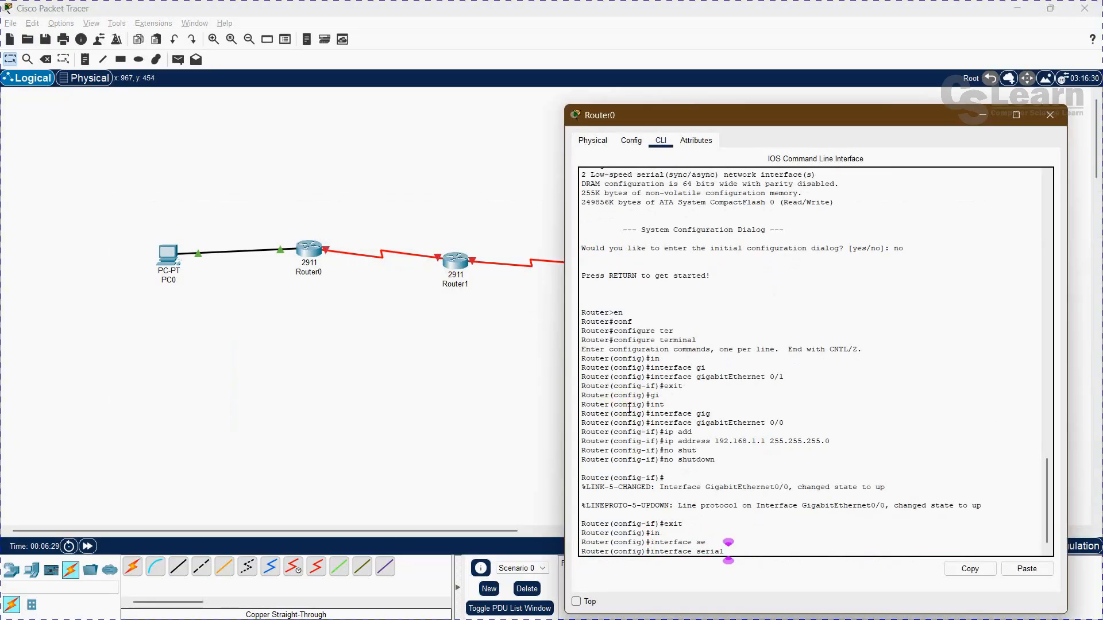
pyautogui.write('0/38')
pyautogui.press('BackSpace')
pyautogui.write('/0')
pyautogui.click(345, 279)
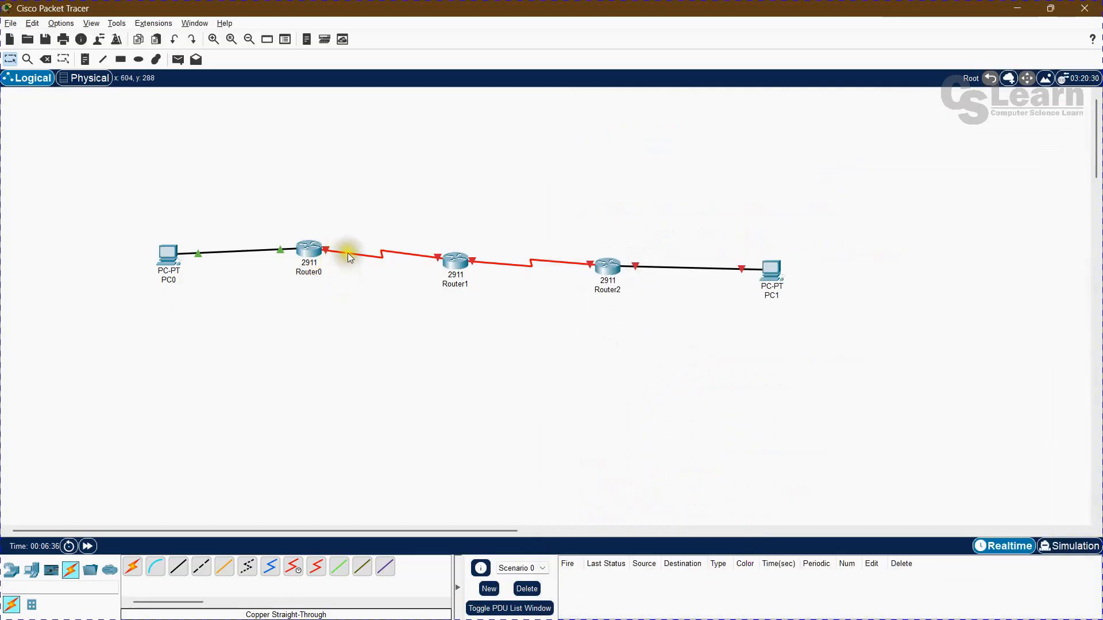
pyautogui.moveTo(346, 256)
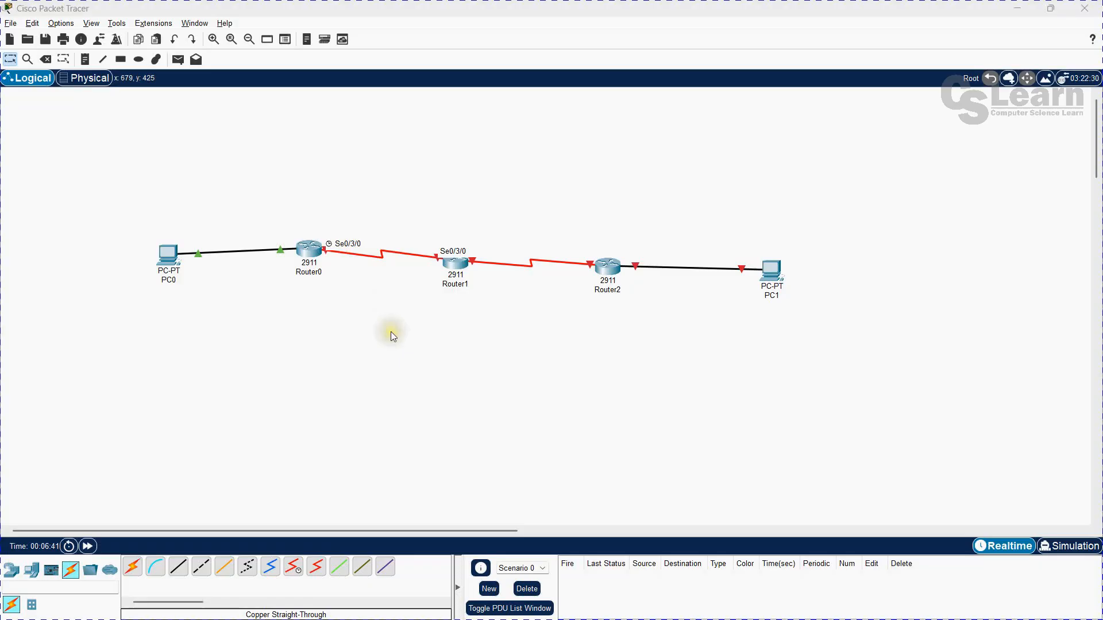
pyautogui.hotkey('alt', 'Tab')
pyautogui.press('Return')
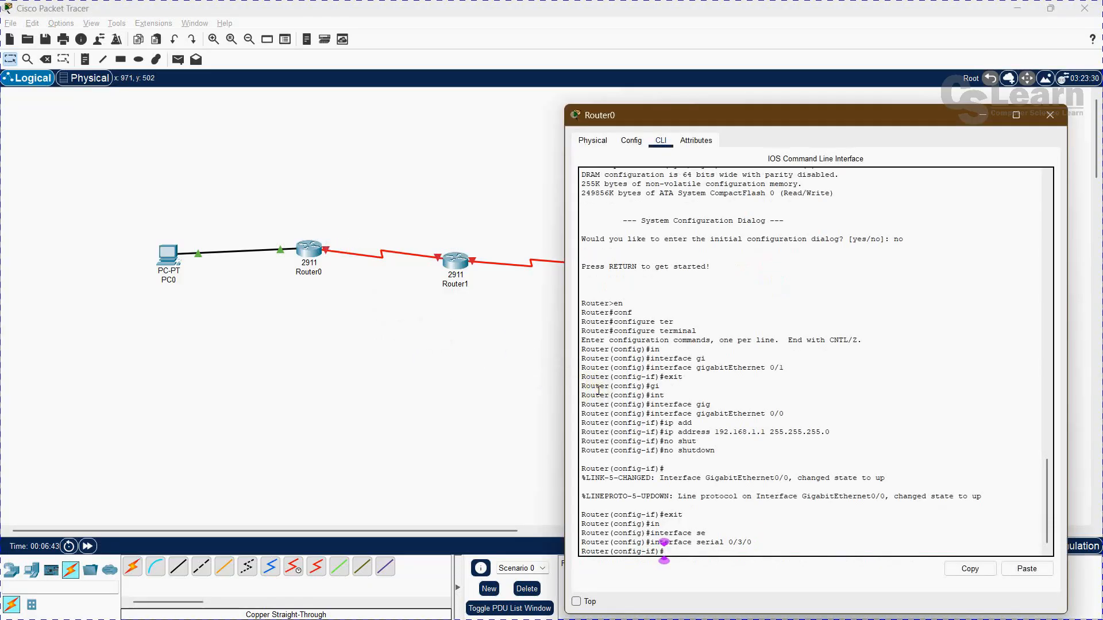
# Step: Assign IP address 10.0.0.1 with subnet mask 255.255.255.252 to Router0's serial 0/3/0 interface
pyautogui.write('ip add')
pyautogui.press('Tab')
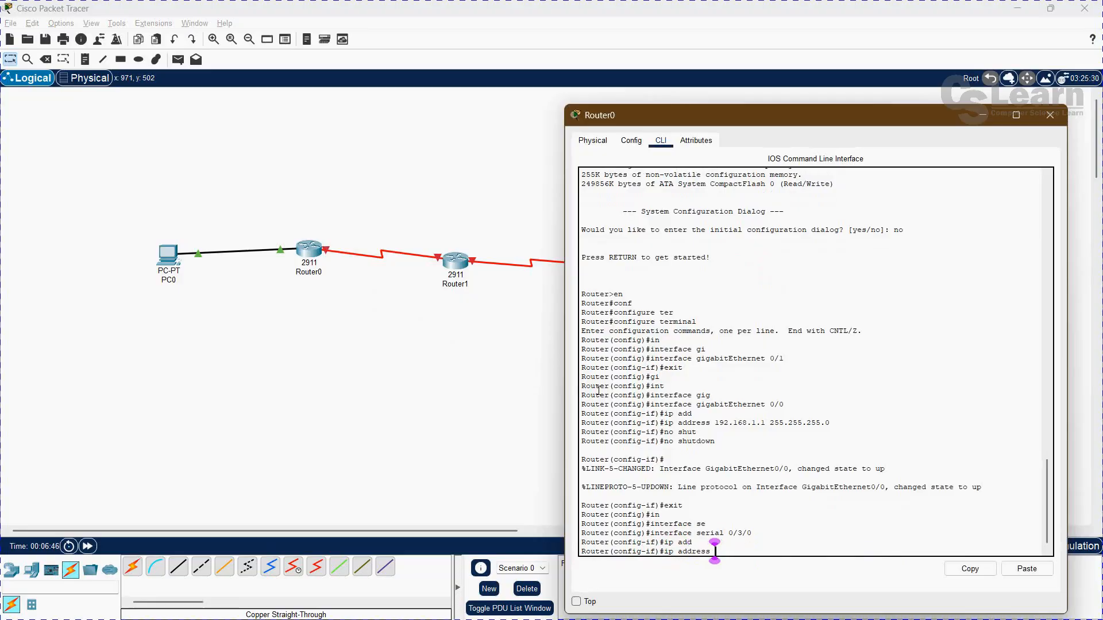
pyautogui.write('10.0.0.1 255.255.255.252')
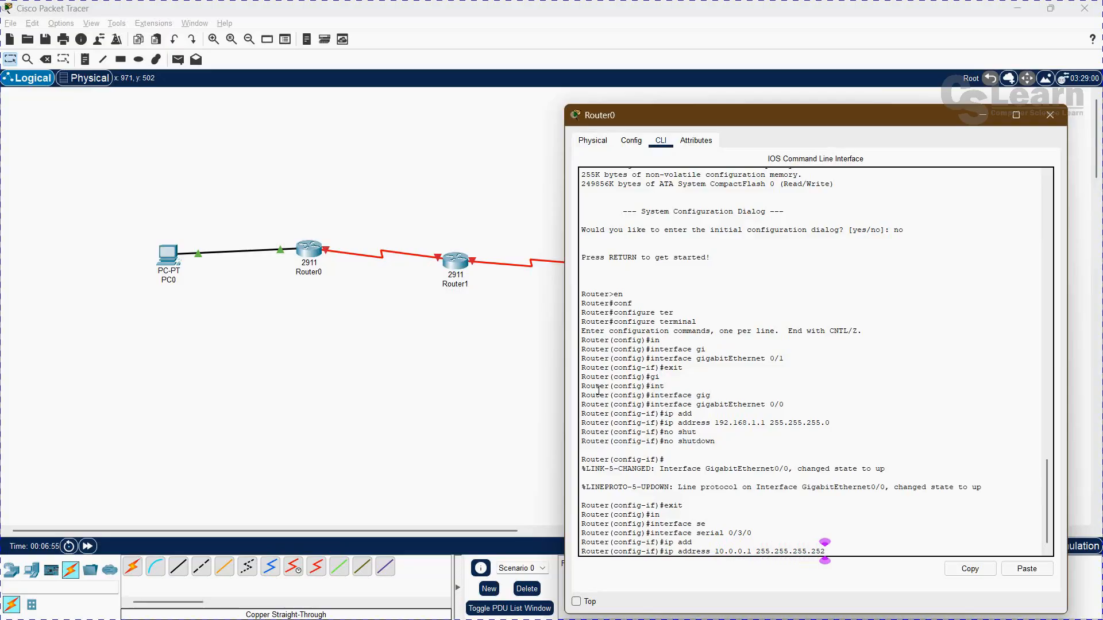
pyautogui.press('Return')
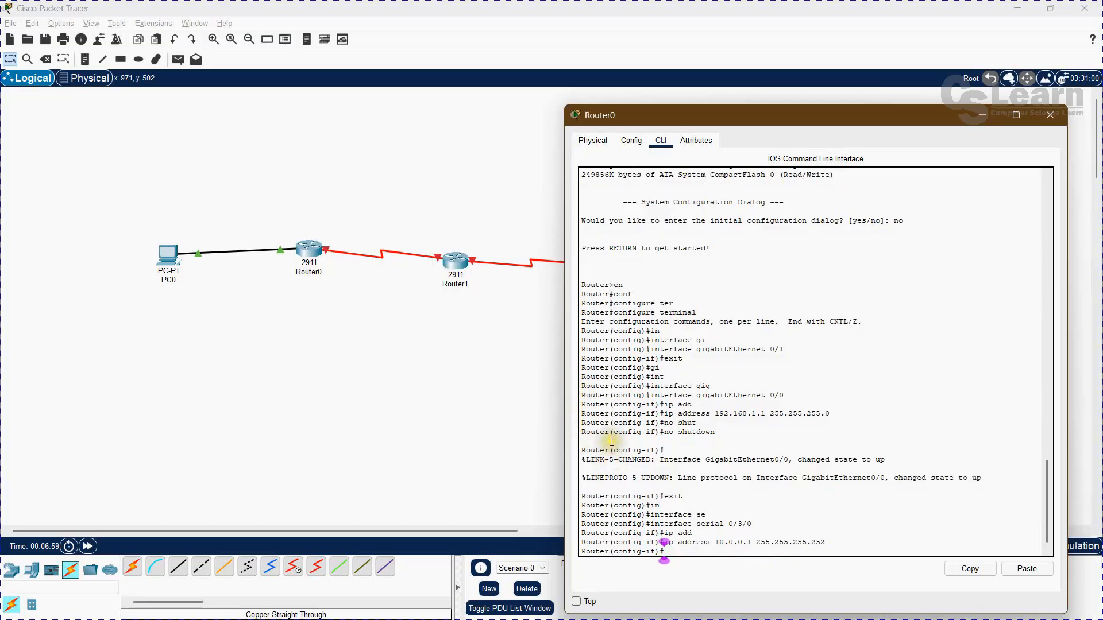
# Step: Set the clock rate of Router0's serial 0/3/0 interface to 64000 and enable the interface with no shutdown
pyautogui.write('cl')
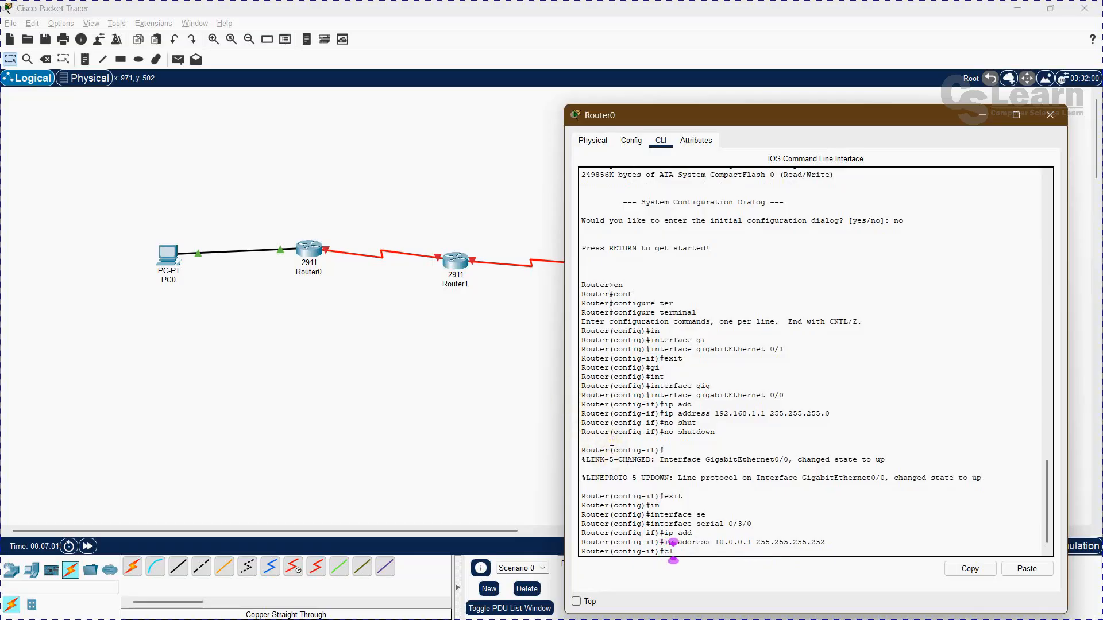
pyautogui.write('ock rate 64000')
pyautogui.press('Return')
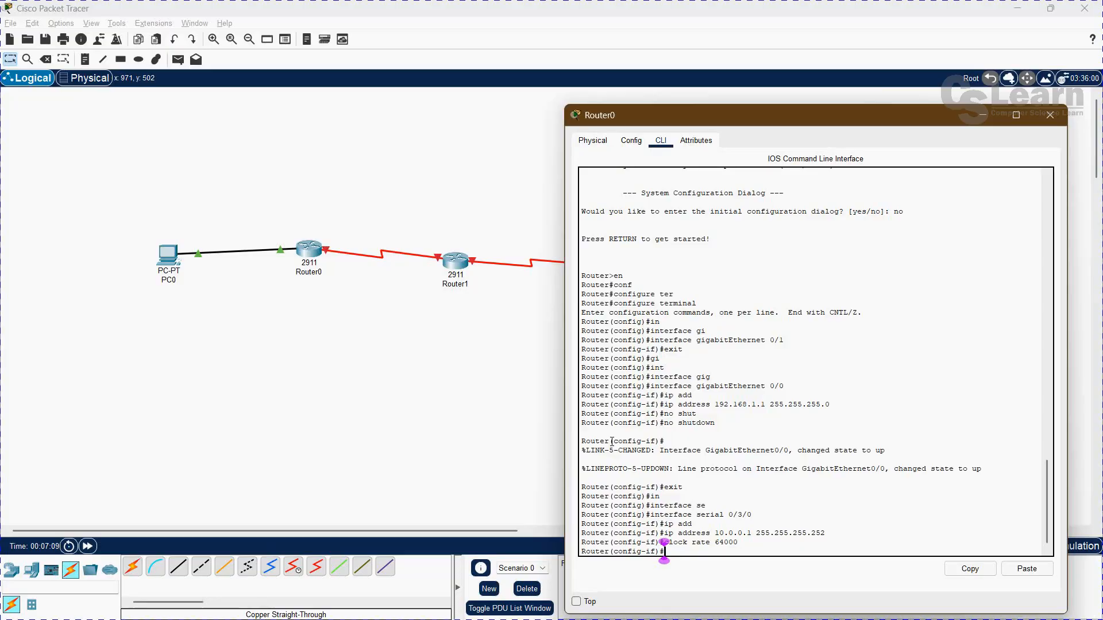
pyautogui.click(379, 454)
pyautogui.write('no shut')
pyautogui.press('Tab')
pyautogui.press('Return')
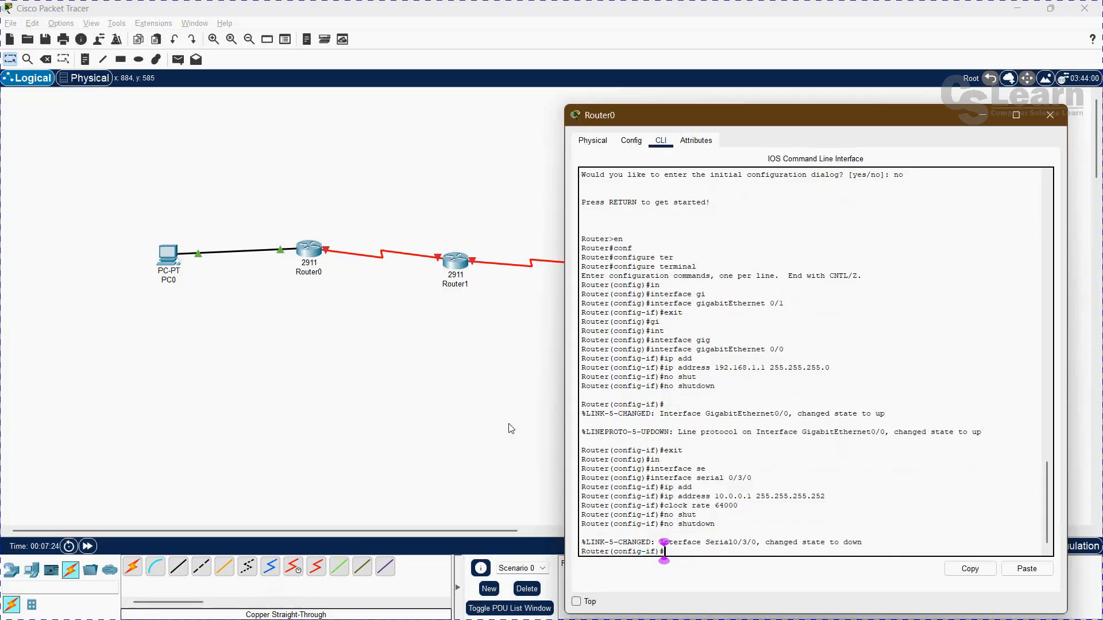
# Step: Exit interface and global configuration on Router0, back to the privileged mode prompt
pyautogui.write('exit')
pyautogui.press('Return')
pyautogui.write('exit')
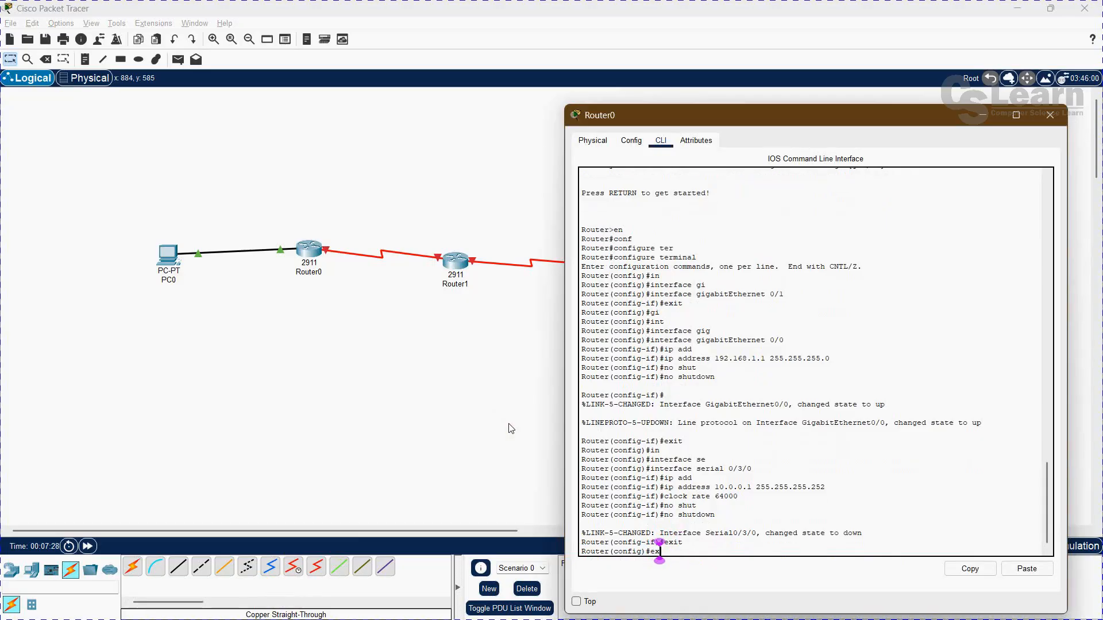
pyautogui.press('Return')
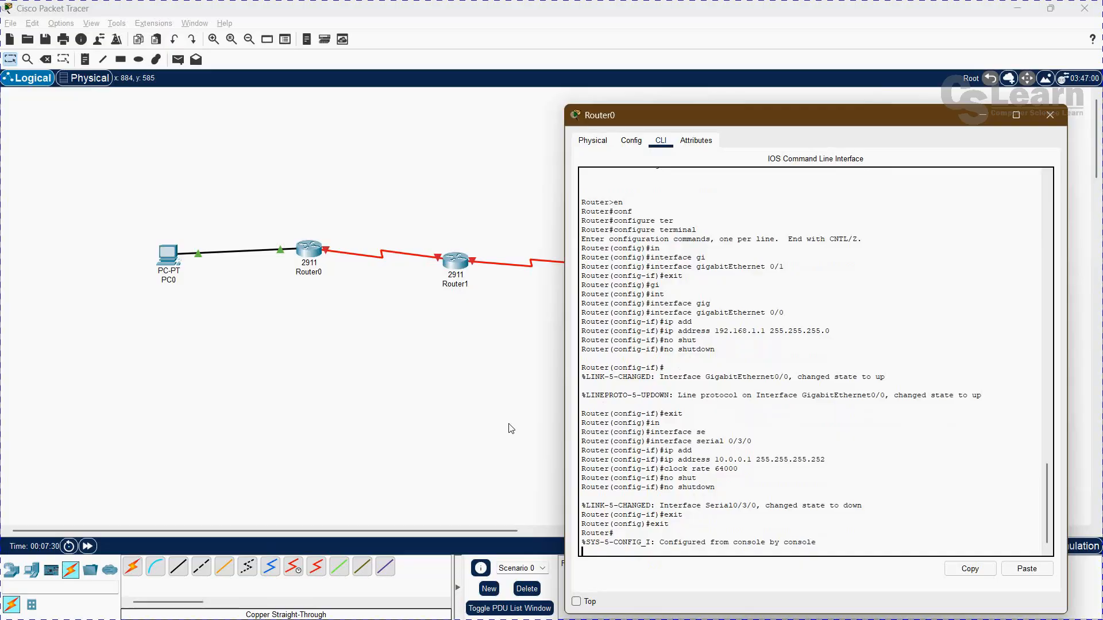
pyautogui.press('Return')
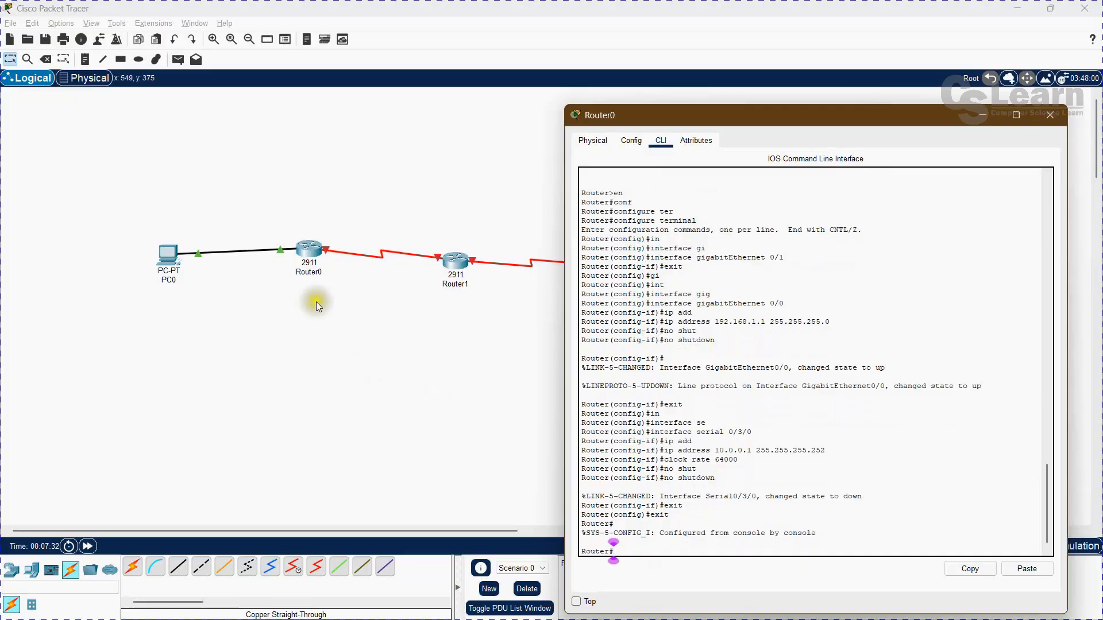
# Step: Open PC0's configuration settings, return to the workspace and check the IP addresses of Router0's interfaces
pyautogui.click(250, 277)
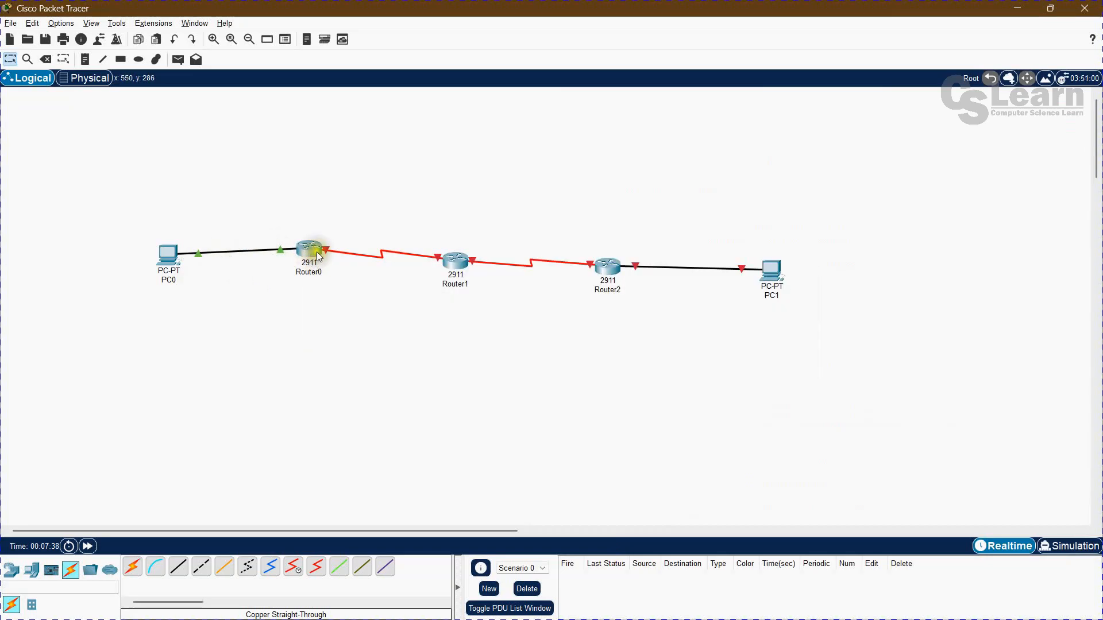
pyautogui.click(170, 253)
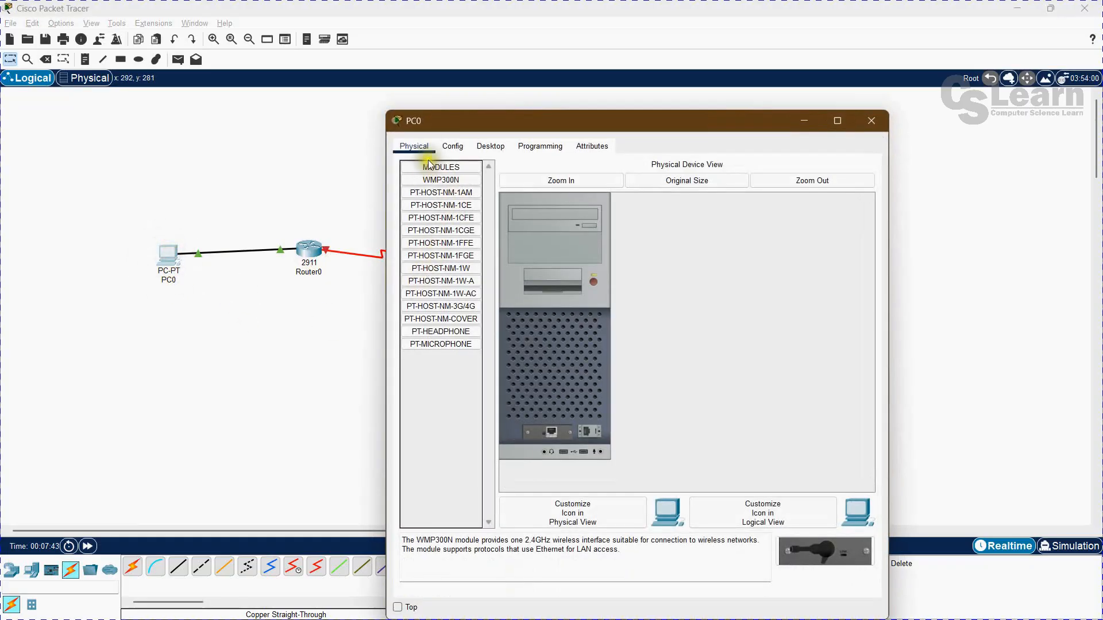
pyautogui.click(451, 147)
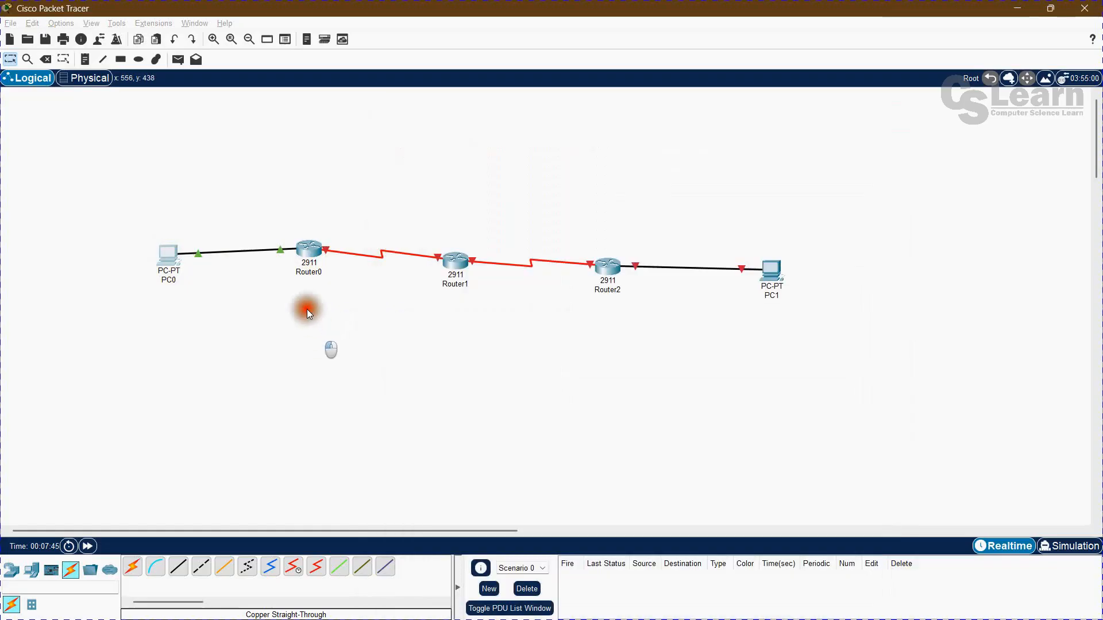
pyautogui.click(305, 308)
pyautogui.moveTo(304, 260)
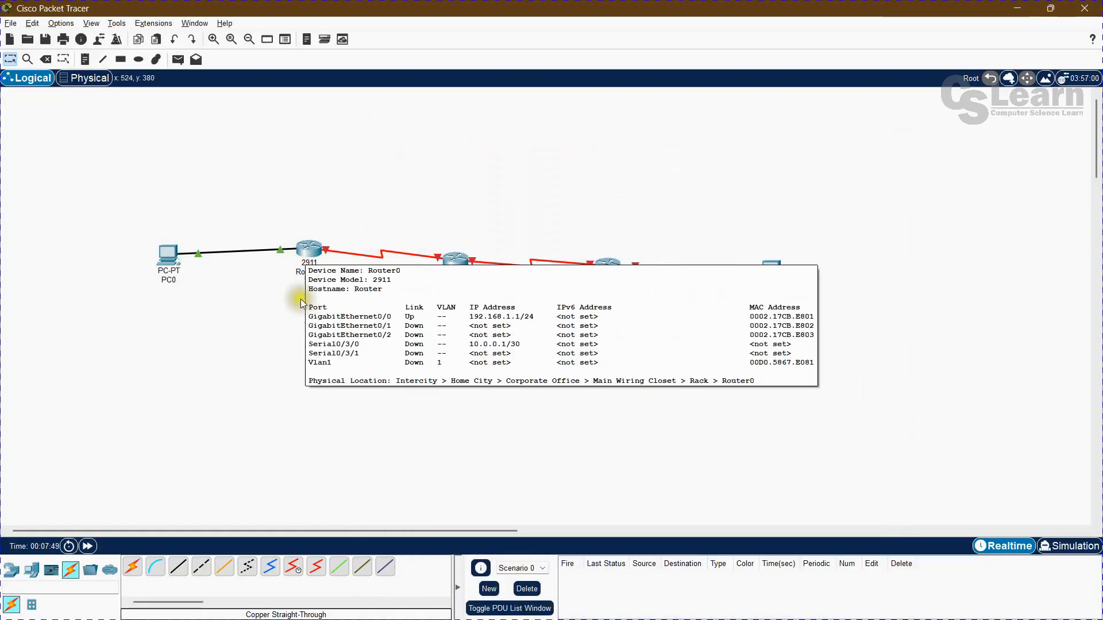
# Step: Set PC0's IPv4 default gateway to 192.168.1.1
pyautogui.click(168, 254)
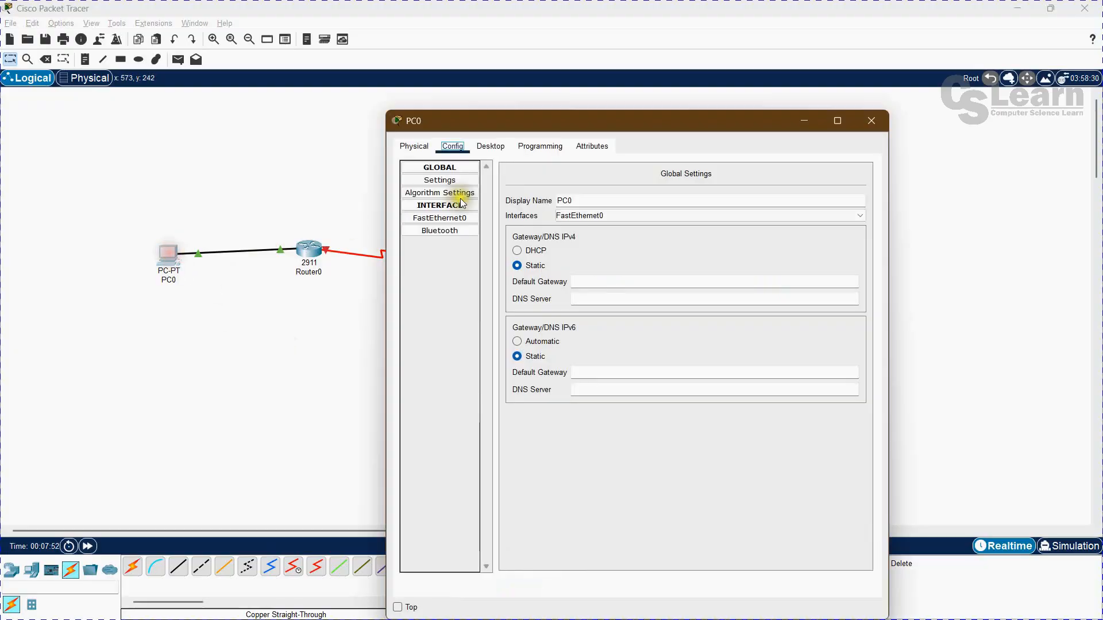
pyautogui.click(588, 286)
pyautogui.write('192')
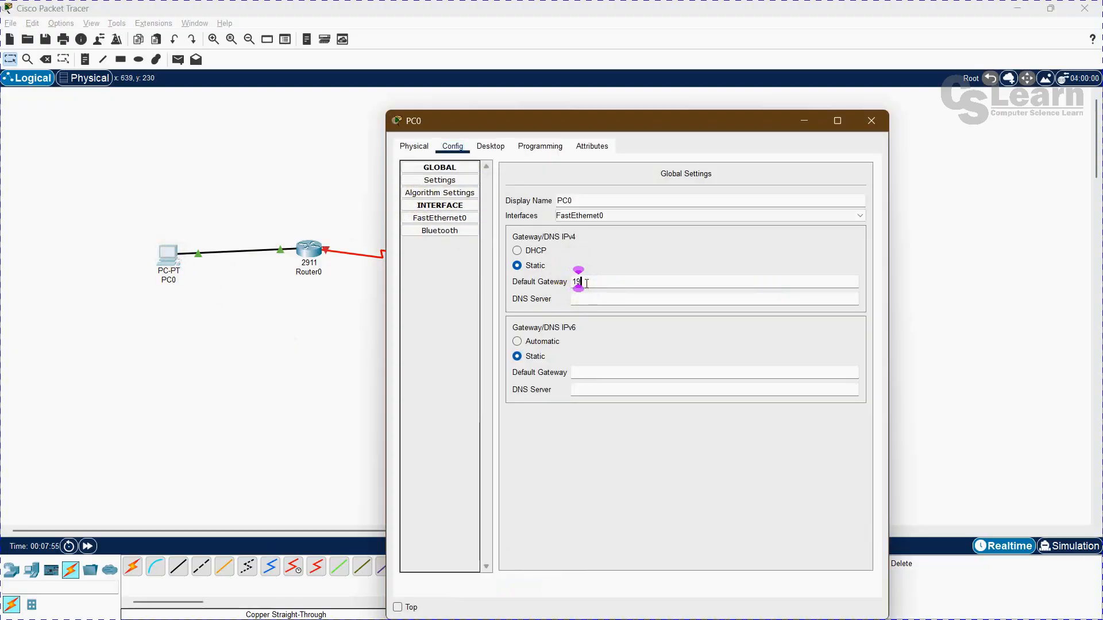
pyautogui.write('.168.1.1')
pyautogui.press('Tab')
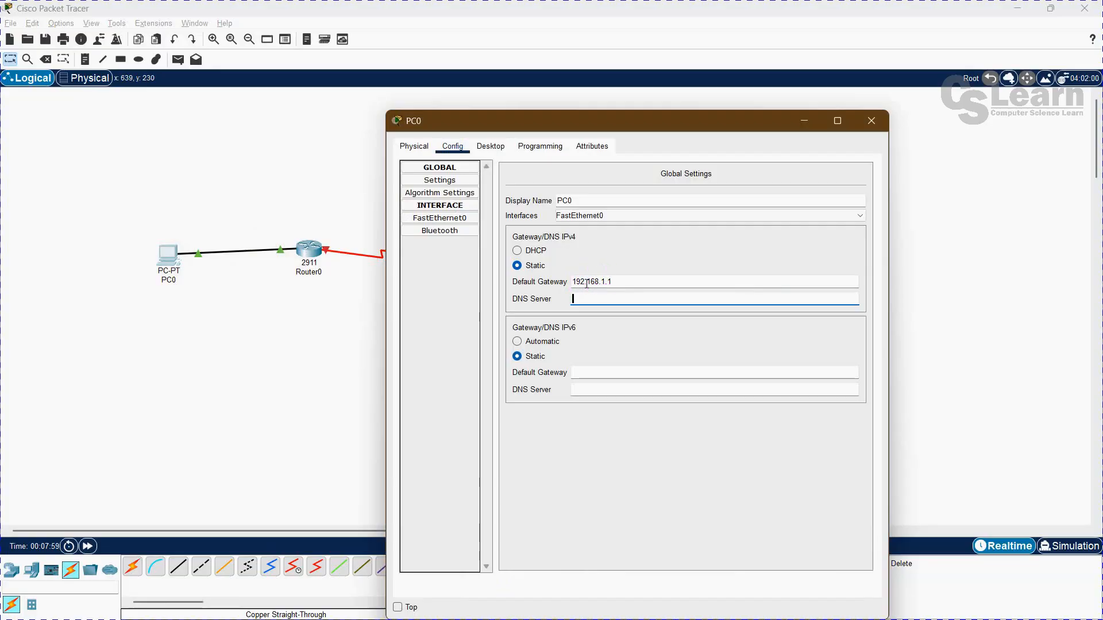
# Step: Assign the static IPv4 address 192.168.1.10 to PC0's FastEthernet0 interface and close PC0's window
pyautogui.click(424, 222)
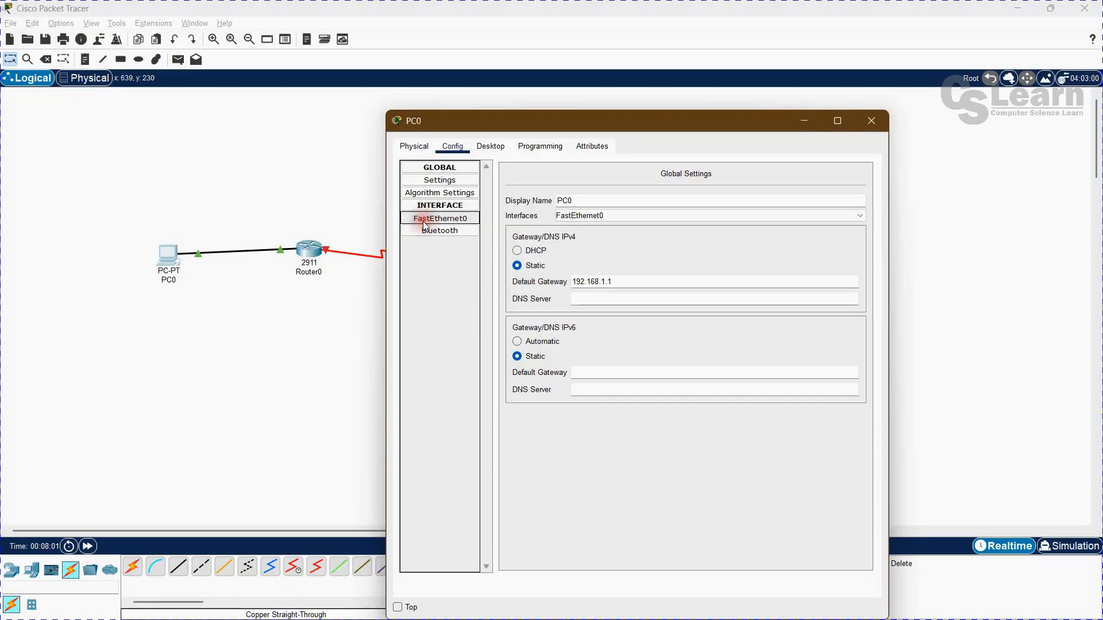
pyautogui.click(700, 280)
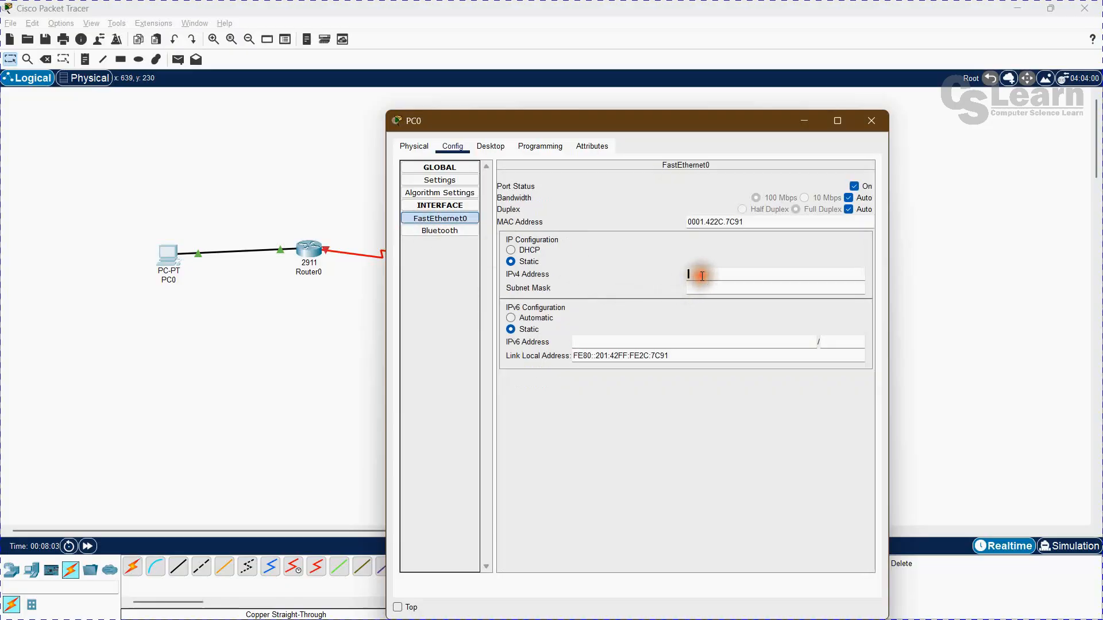
pyautogui.write('192.168.1.10')
pyautogui.press('Tab')
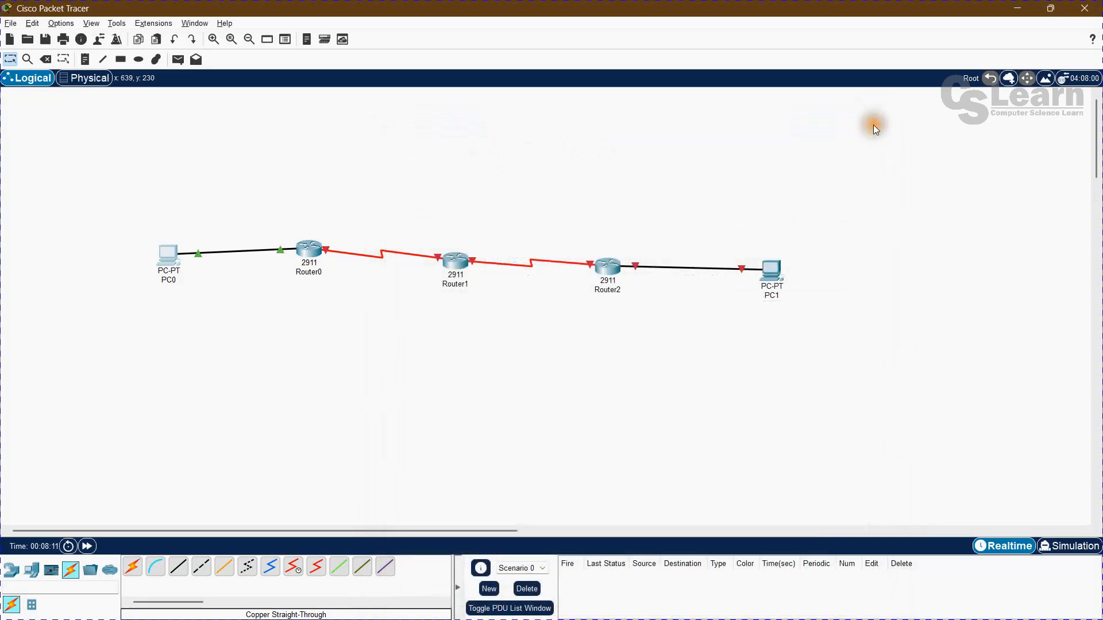
pyautogui.click(871, 121)
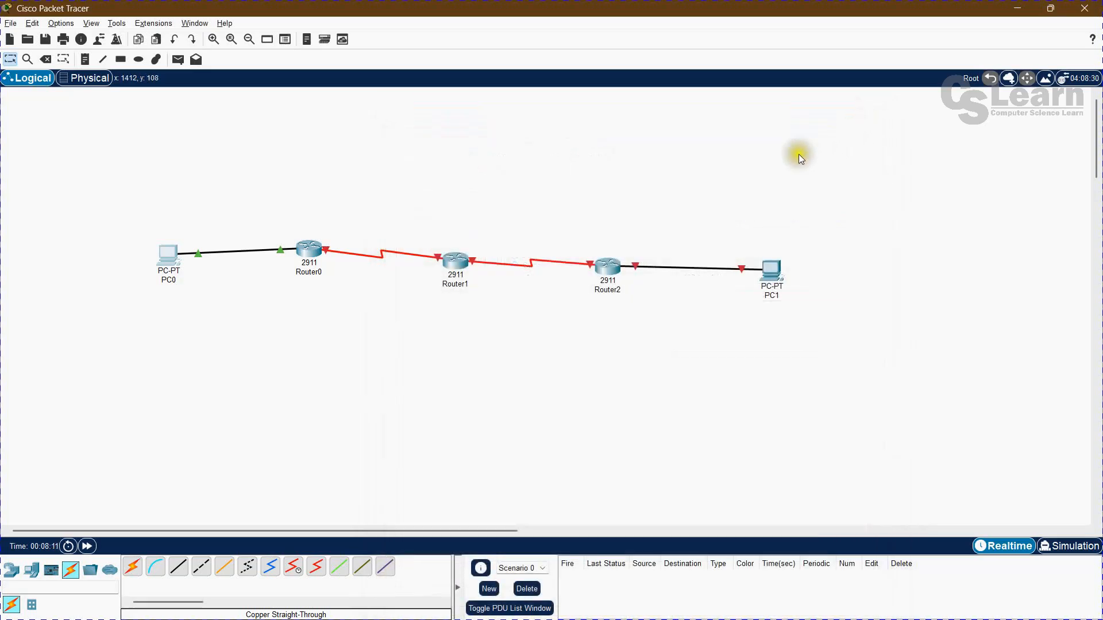
# Step: Open Router1's command line and answer no to the initial configuration dialog
pyautogui.click(453, 260)
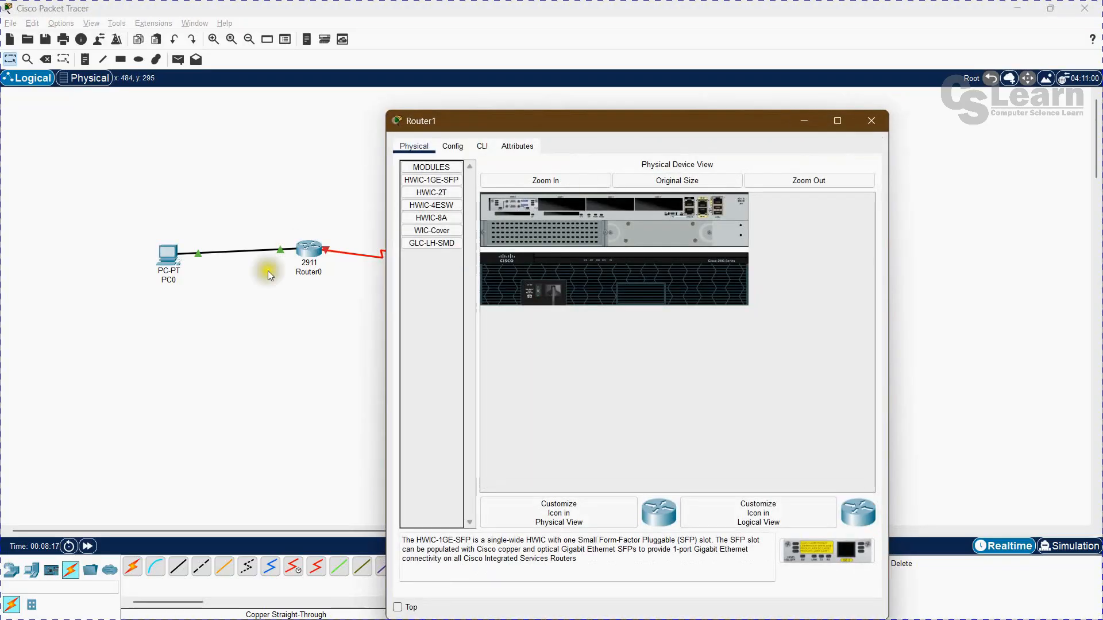
pyautogui.click(317, 317)
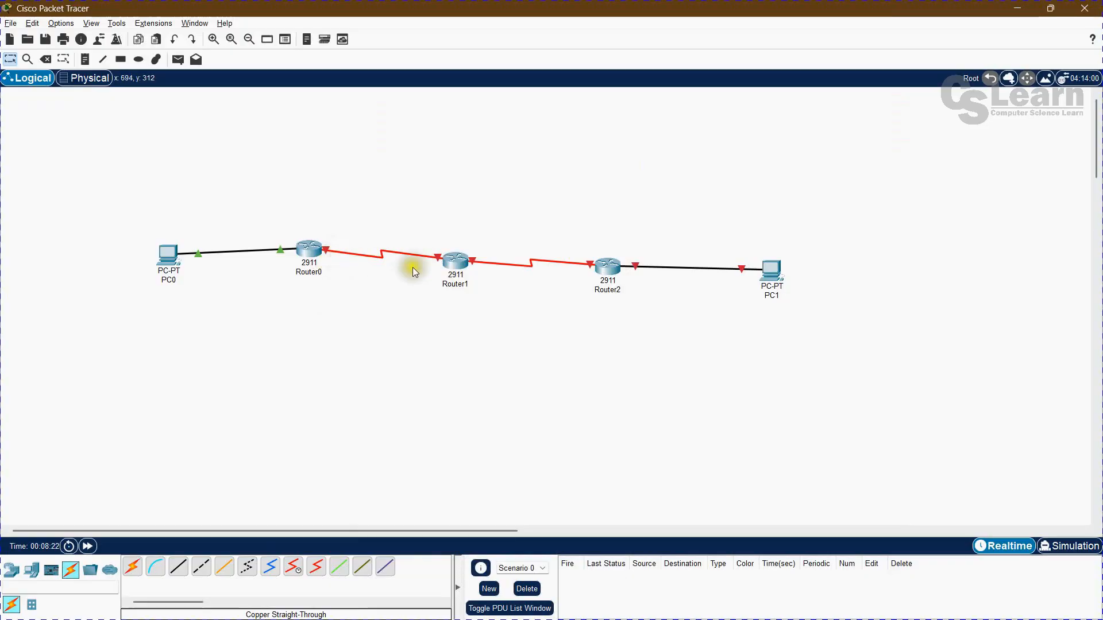
pyautogui.click(462, 272)
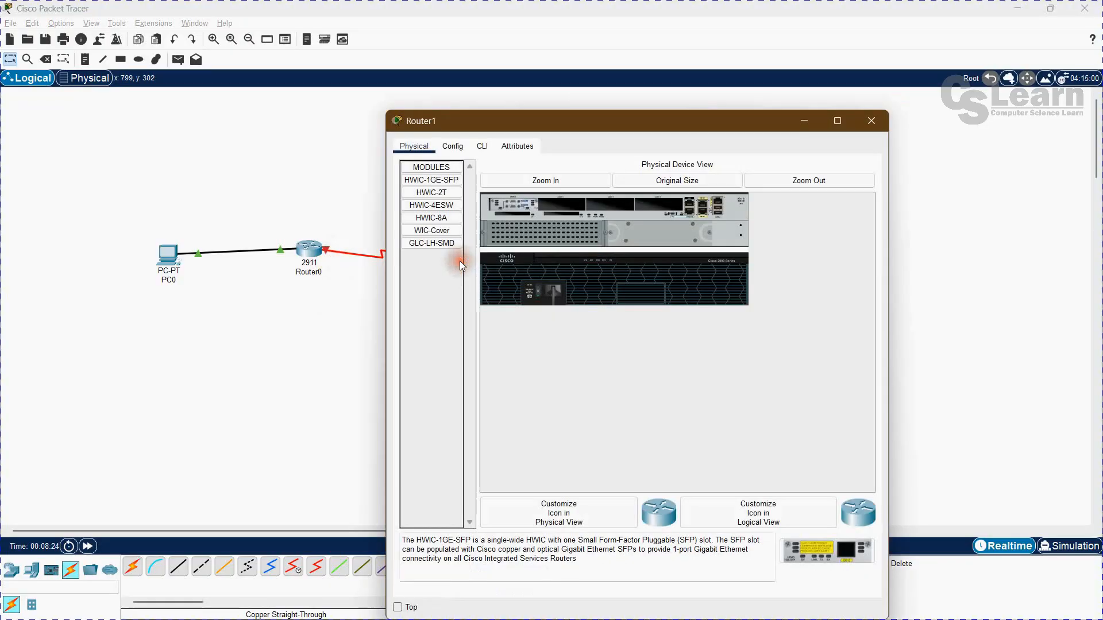
pyautogui.moveTo(598, 120); pyautogui.dragTo(698, 115)
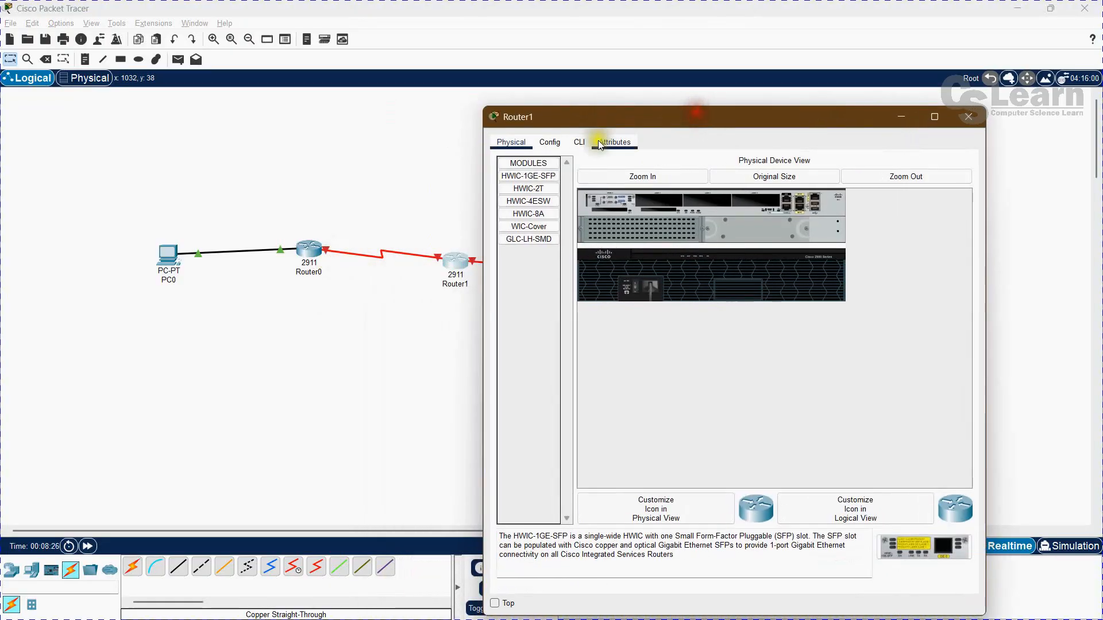
pyautogui.click(578, 142)
pyautogui.click(833, 553)
pyautogui.write('no')
pyautogui.press('Return')
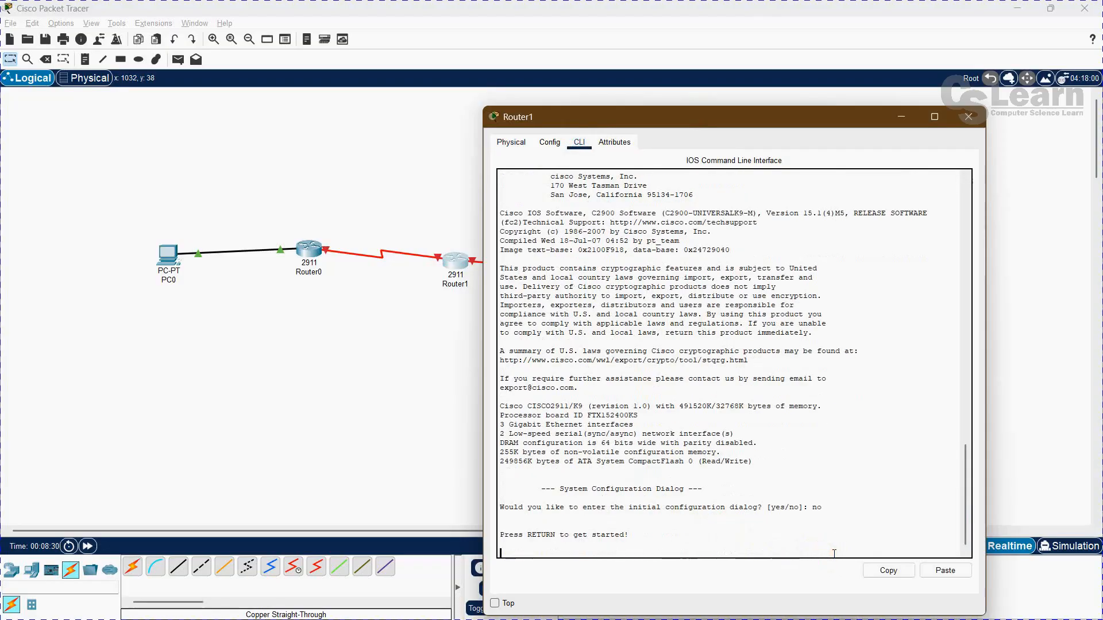
# Step: Enter privileged mode on Router1 and start global configuration mode with configure terminal
pyautogui.press('Return')
pyautogui.write('en')
pyautogui.press('Return')
pyautogui.write('conf')
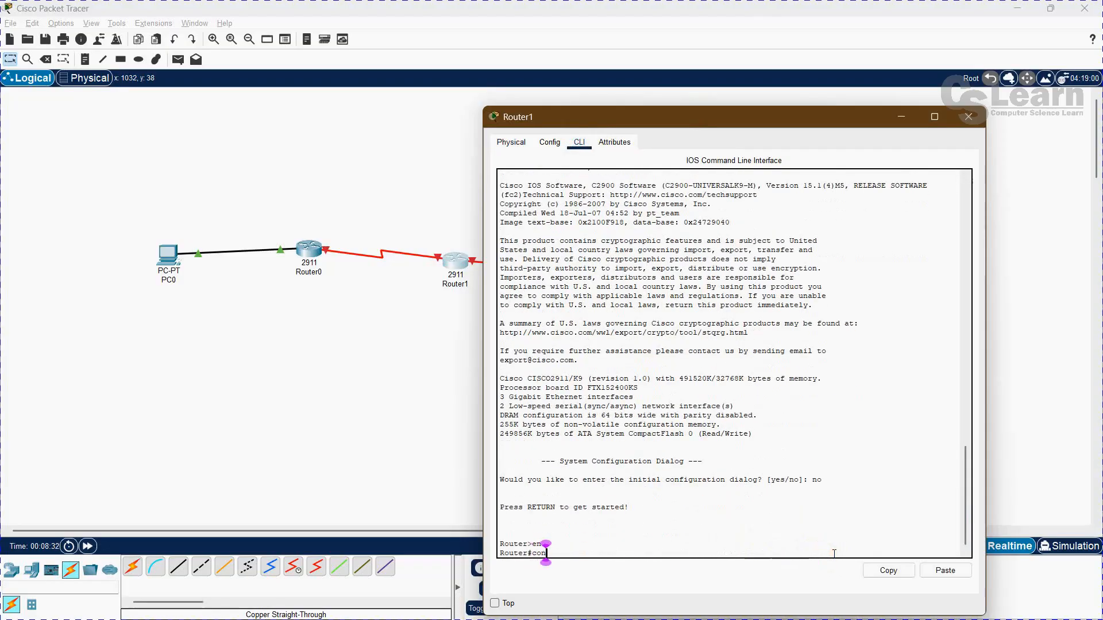
pyautogui.press('Tab')
pyautogui.write('ter')
pyautogui.press('Tab')
pyautogui.press('Return')
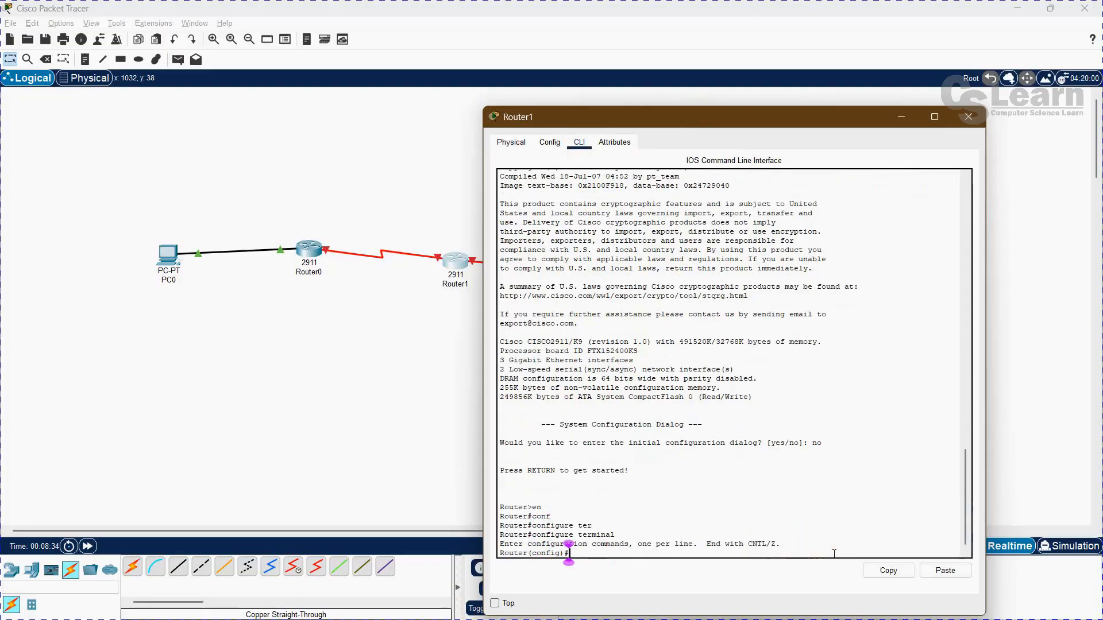
# Step: Check the ports of the Router0–Router1 link and enter interface configuration for serial 0/3/0 on Router1
pyautogui.click(388, 428)
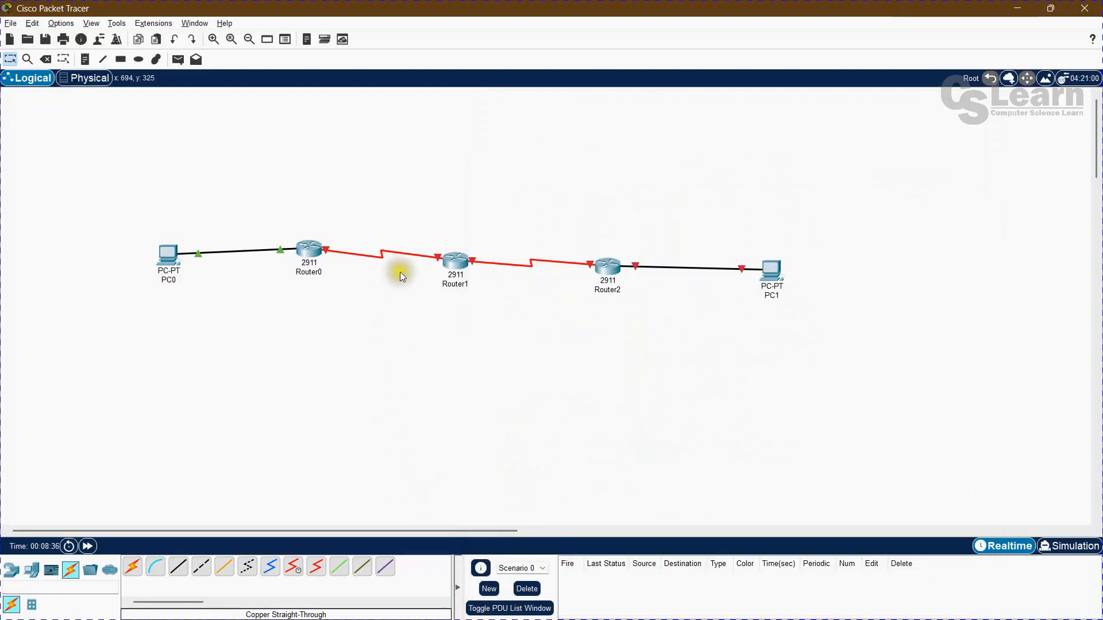
pyautogui.moveTo(413, 258)
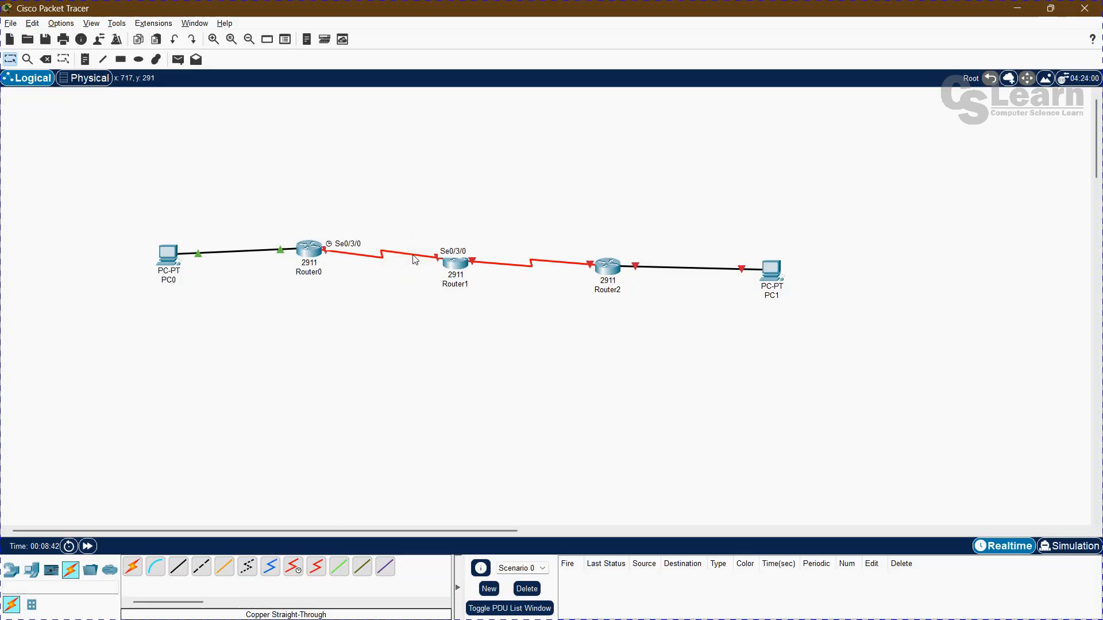
pyautogui.hotkey('alt', 'Tab')
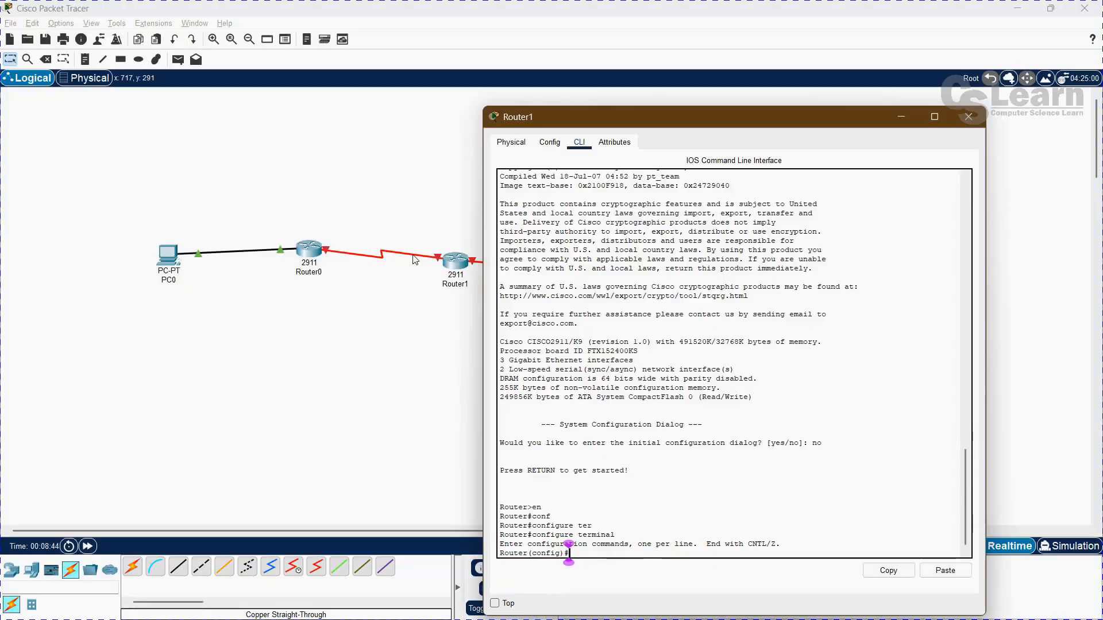
pyautogui.write('int')
pyautogui.press('Tab')
pyautogui.write('se')
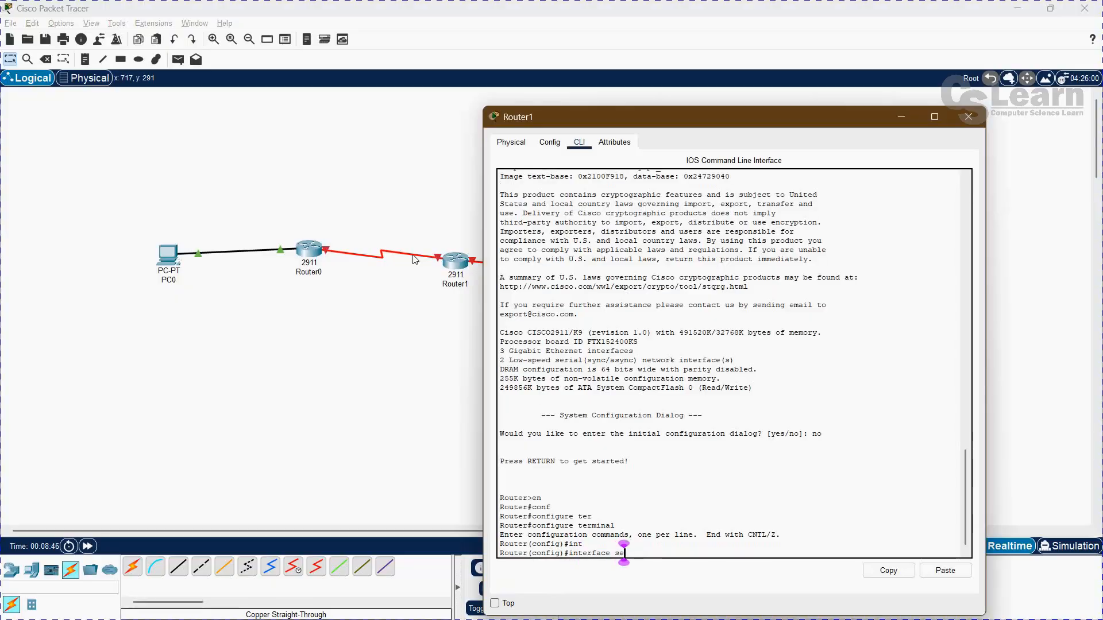
pyautogui.press('Tab')
pyautogui.write('0/3/0')
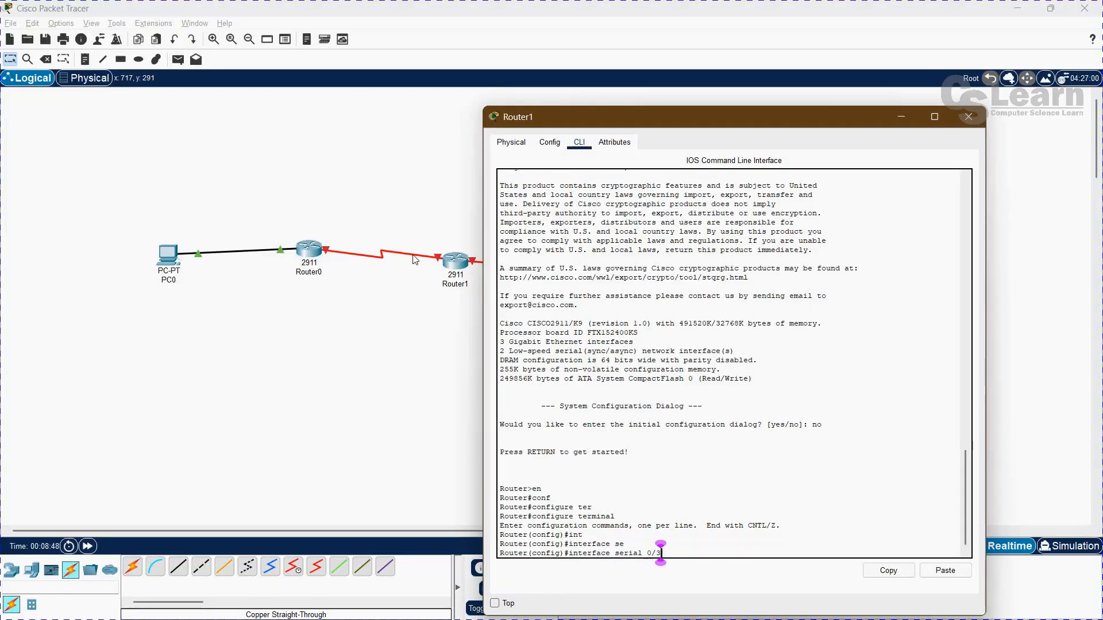
pyautogui.press('Return')
# Step: Assign IP address 10.0.0.2 with mask 255.255.255.252 to Router1's serial 0/3/0 interface
pyautogui.write('ip ad')
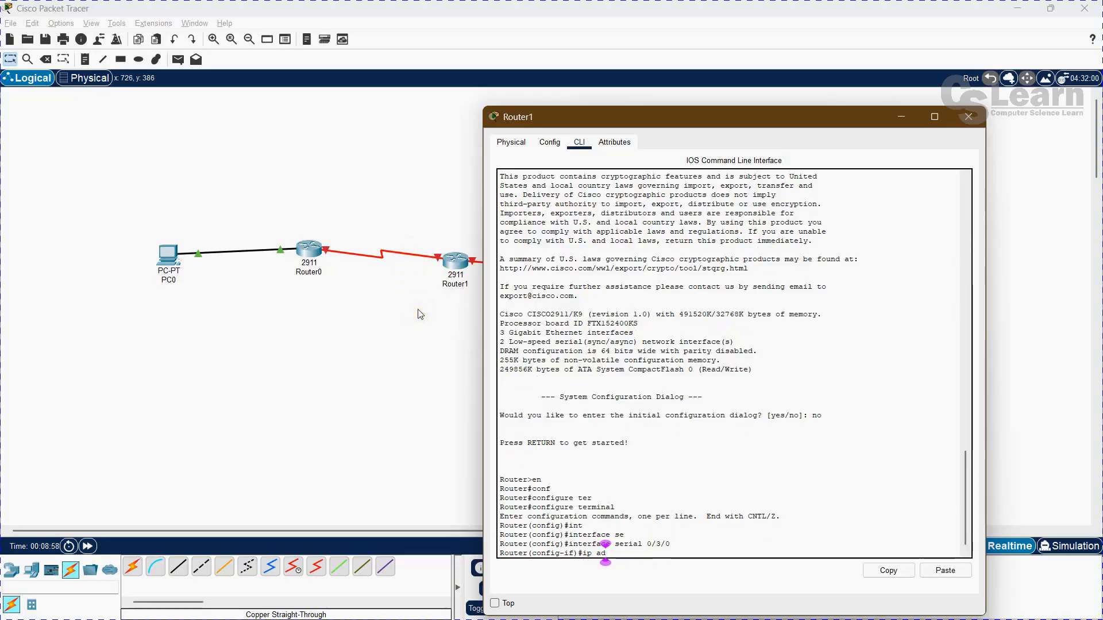
pyautogui.write('dr')
pyautogui.press('Tab')
pyautogui.write('10.0.0.')
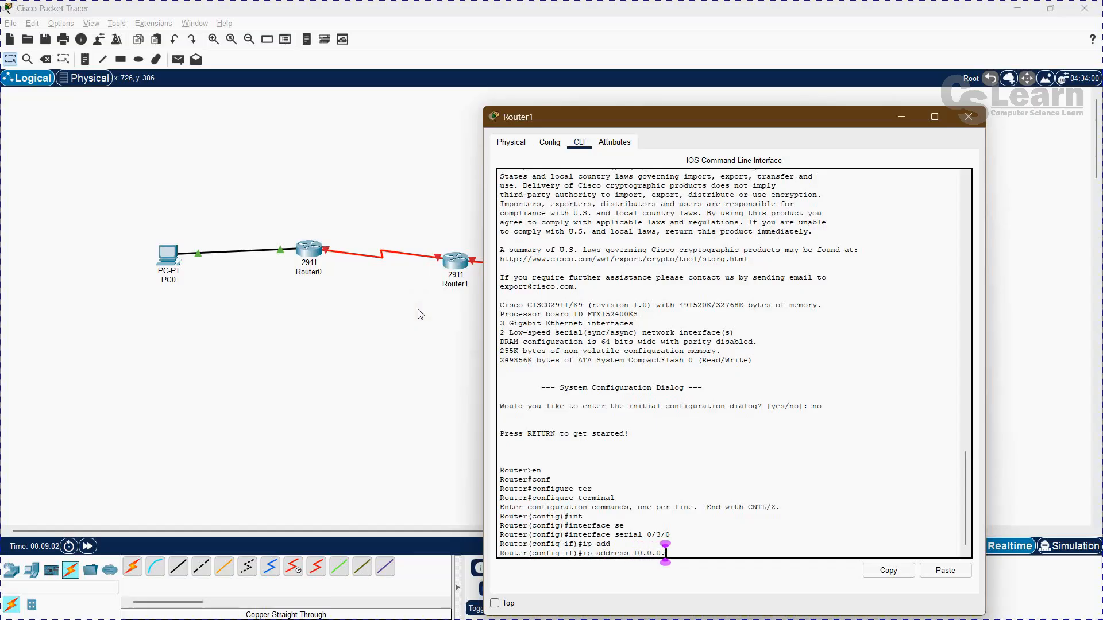
pyautogui.write('2 255.255.255.252')
pyautogui.press('Return')
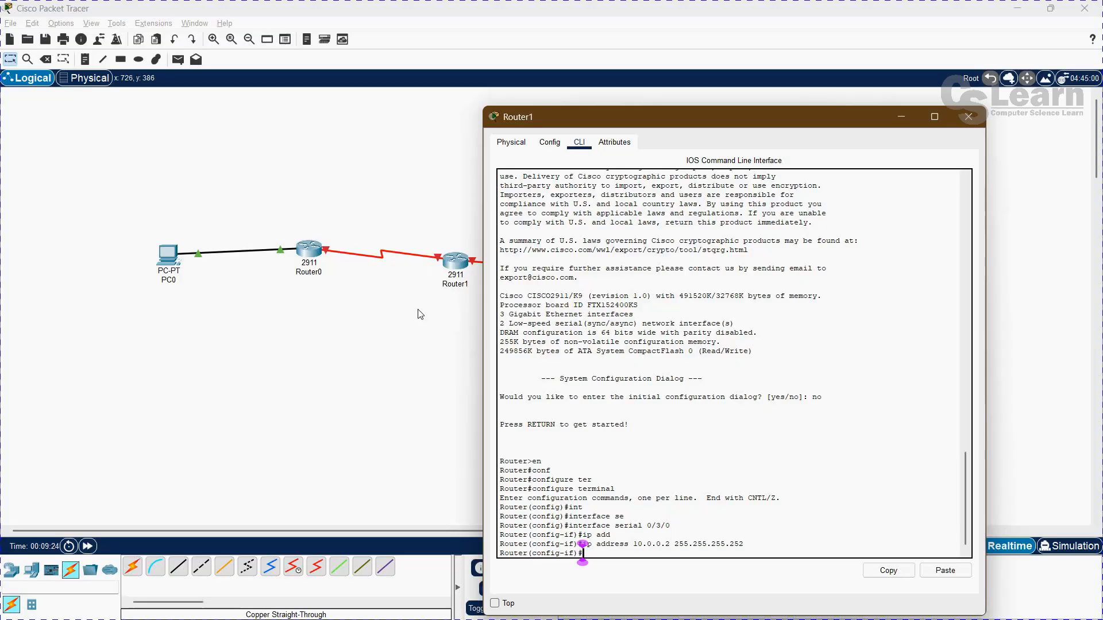
# Step: Enable Router1's serial 0/3/0 interface with no shutdown and exit to global configuration mode
pyautogui.write('no shut')
pyautogui.press('Tab')
pyautogui.press('Return')
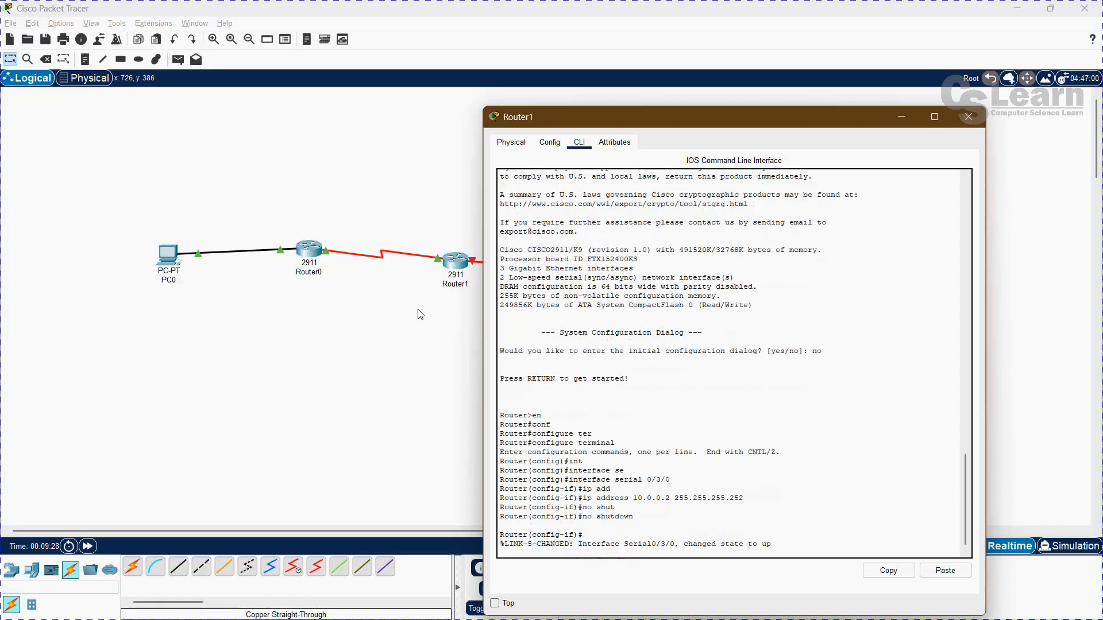
pyautogui.press('Return')
pyautogui.write('exit')
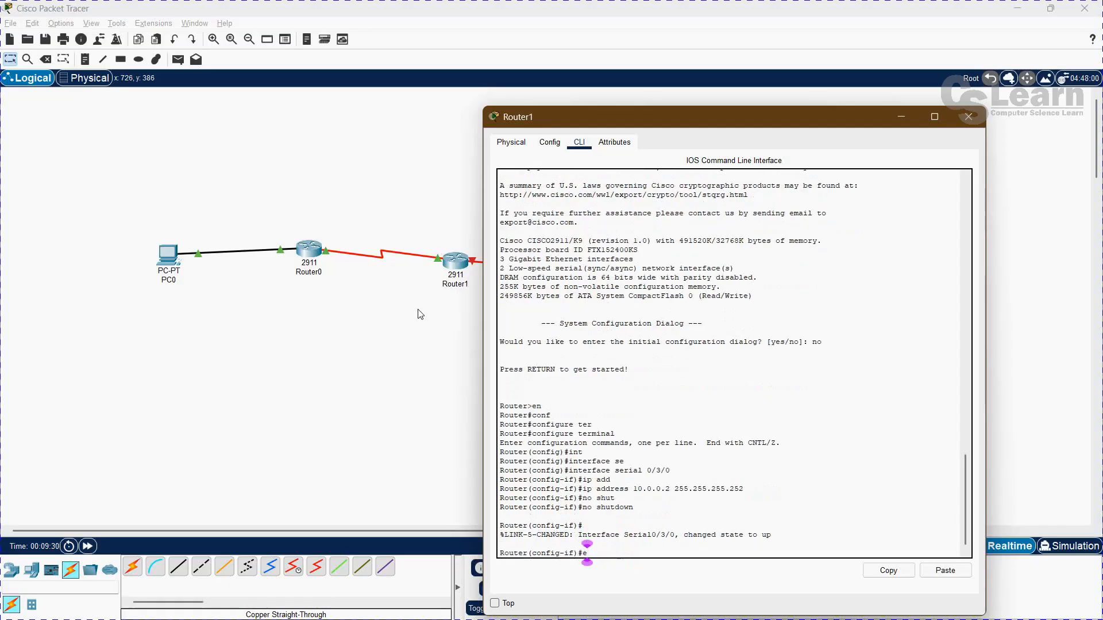
pyautogui.press('Return')
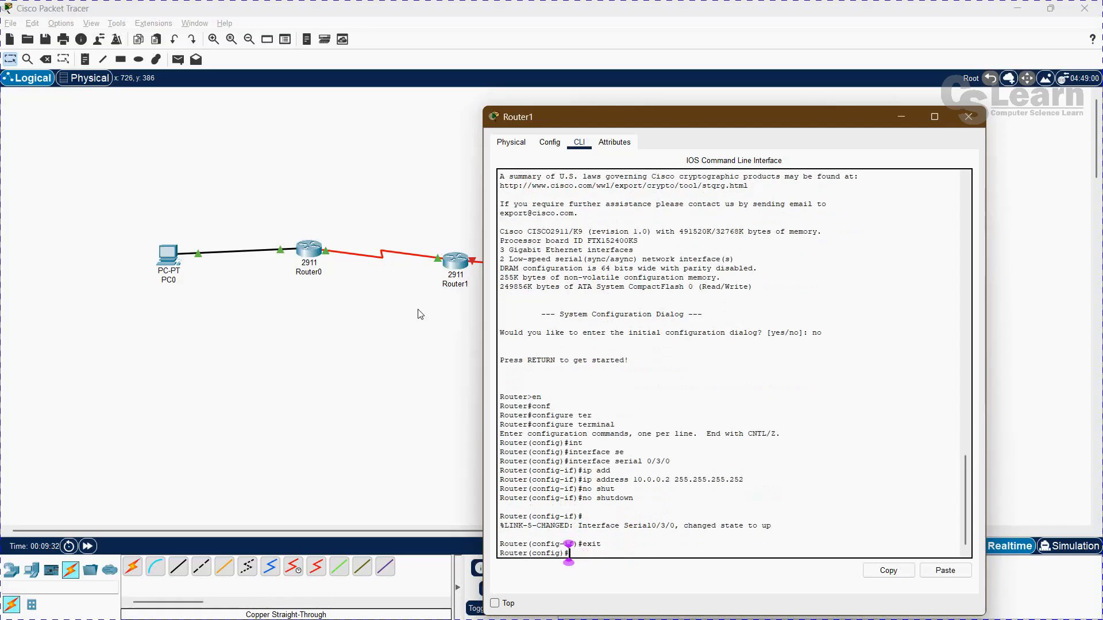
# Step: Check the ports of the Router1–Router2 link and enter interface configuration for serial 0/3/1 on Router1
pyautogui.click(355, 283)
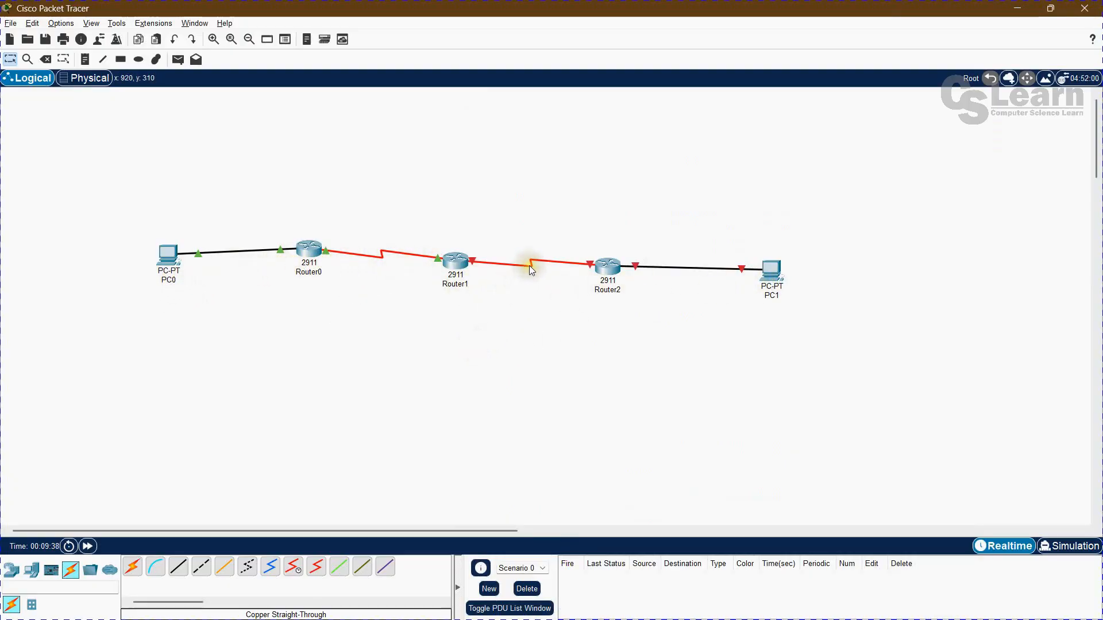
pyautogui.moveTo(529, 265)
pyautogui.hotkey('alt', 'Tab')
pyautogui.click(586, 298)
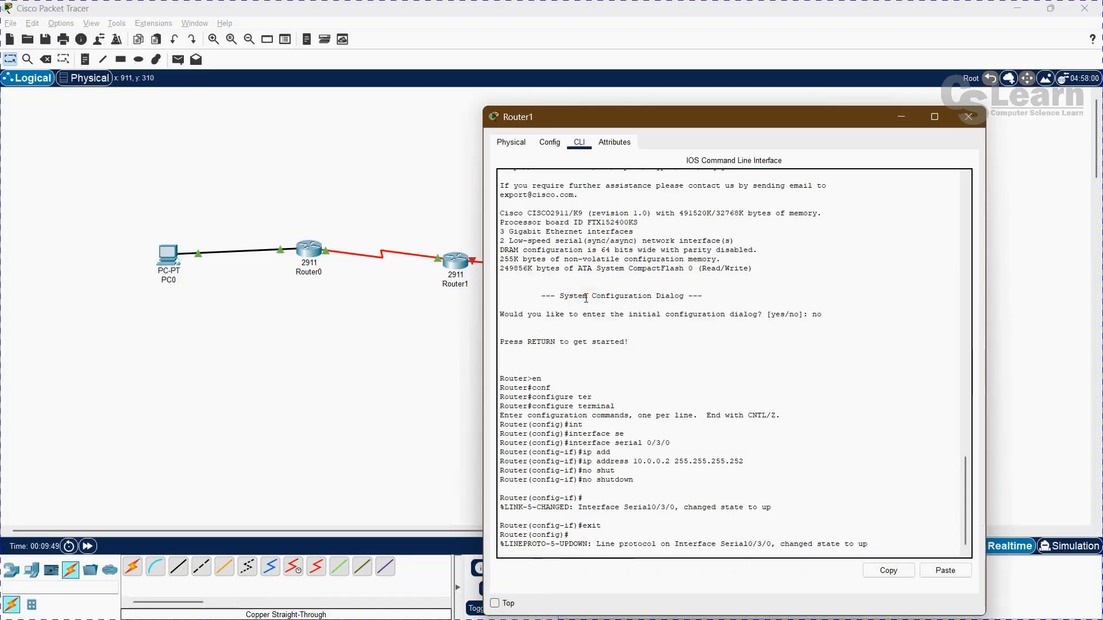
pyautogui.press('Return')
pyautogui.write('in')
pyautogui.press('Tab')
pyautogui.write('se')
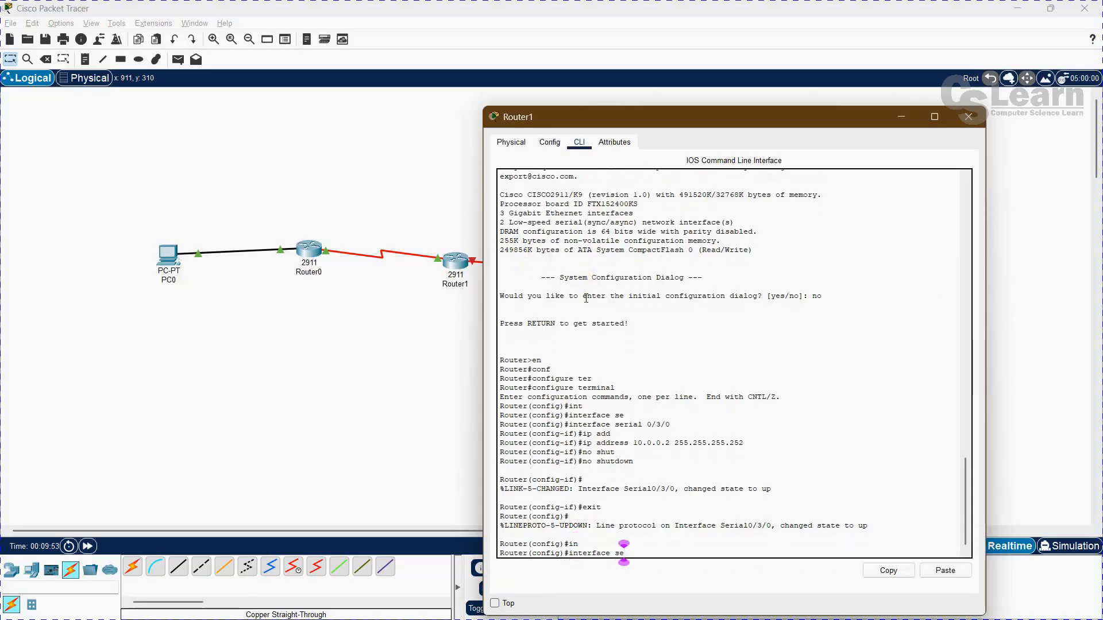
pyautogui.press('Tab')
pyautogui.write('0/3/1')
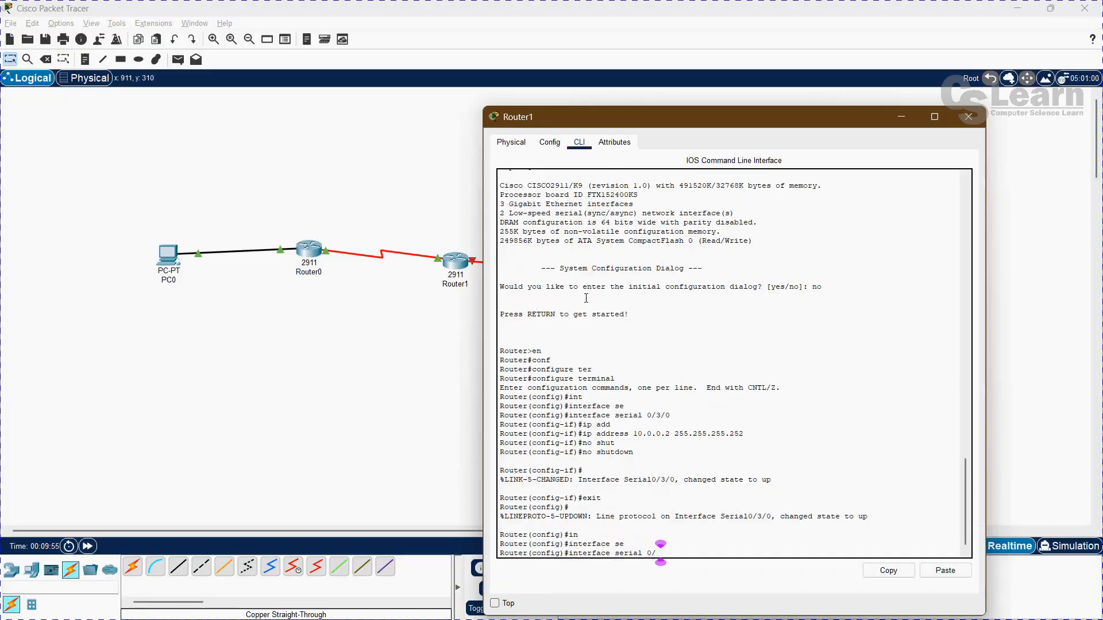
pyautogui.press('Return')
# Step: Assign IP address 10.0.0.5 with mask 255.255.255.252 to Router1's serial 0/3/1 interface
pyautogui.write('ip add')
pyautogui.press('Tab')
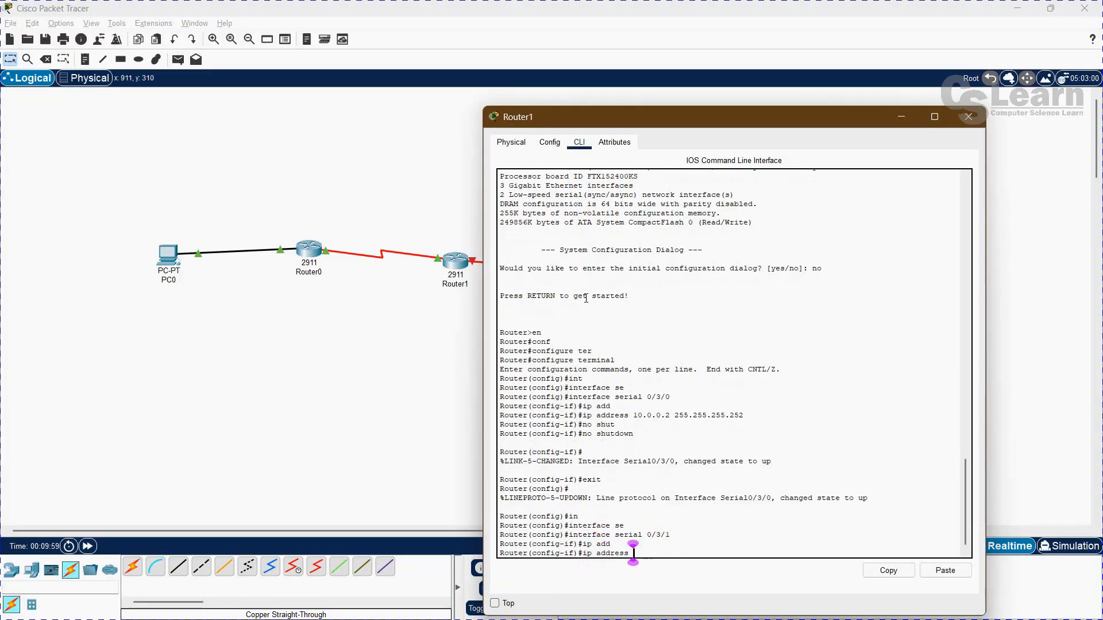
pyautogui.write('10.0.0.5 255.255.255.252')
pyautogui.press('Return')
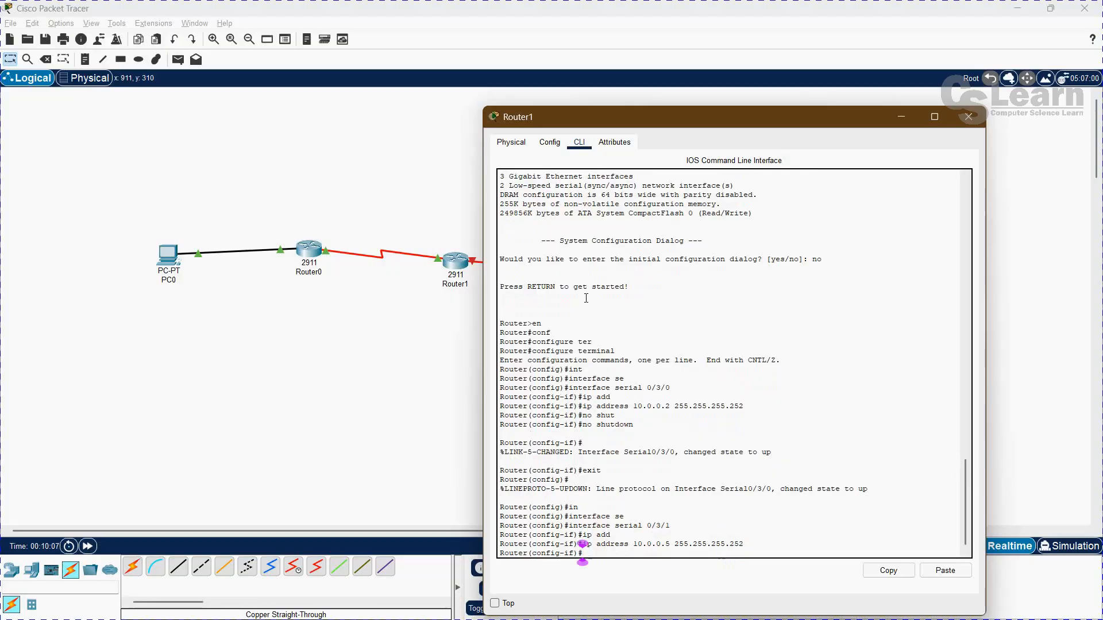
# Step: Enable Router1's serial 0/3/1 interface with no shutdown and exit back to privileged mode
pyautogui.write('no shutdown')
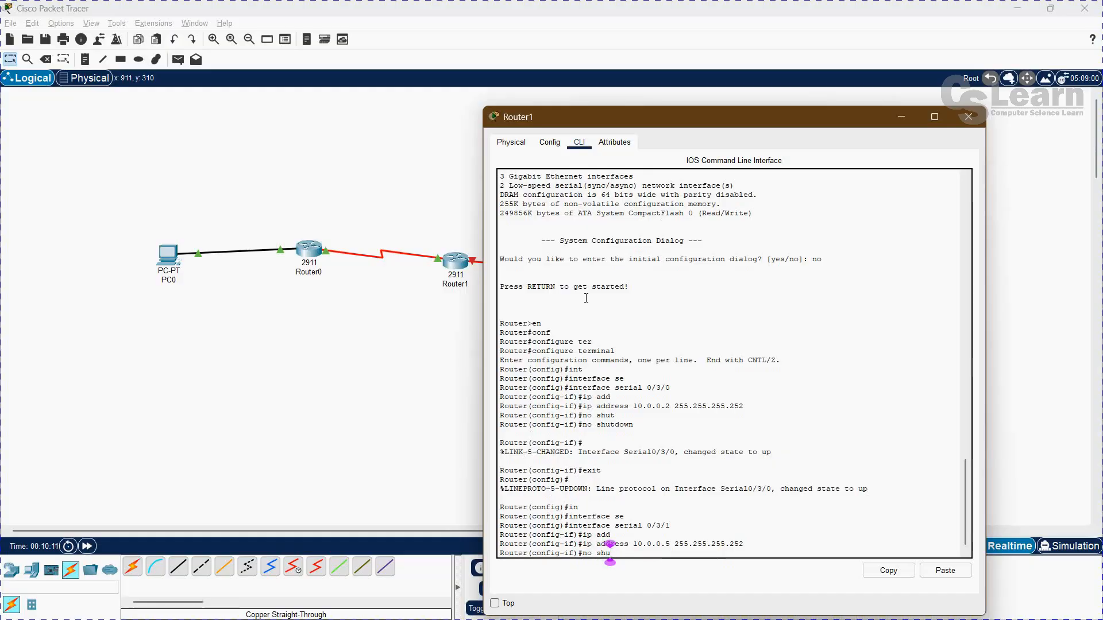
pyautogui.press('Tab')
pyautogui.press('Return')
pyautogui.write('exit')
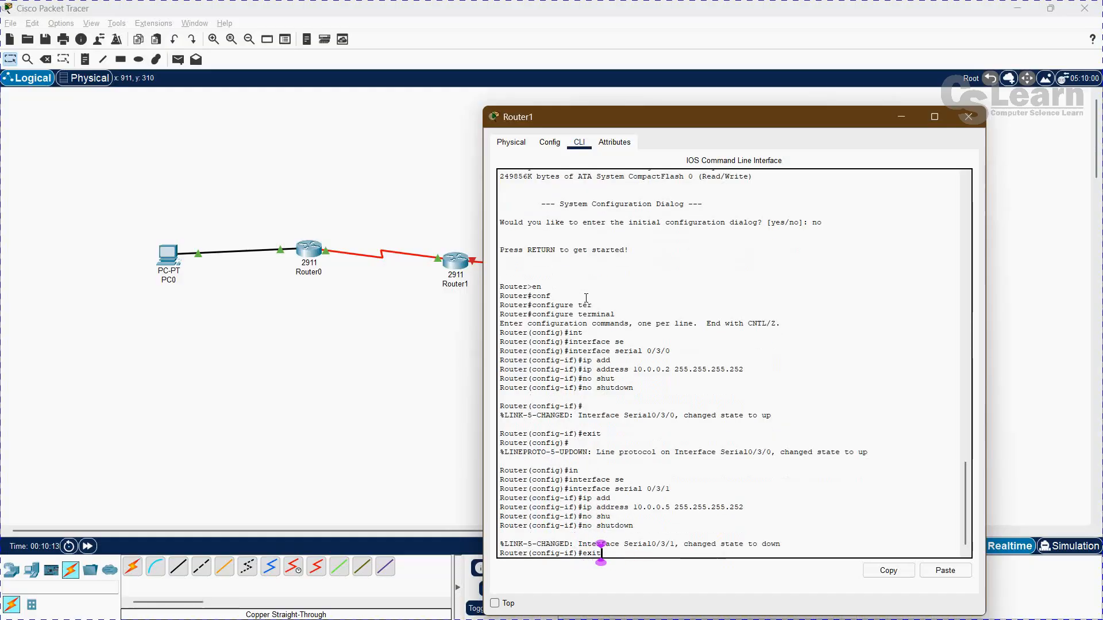
pyautogui.press('Return')
pyautogui.write('exit')
pyautogui.press('Return')
pyautogui.press('Return')
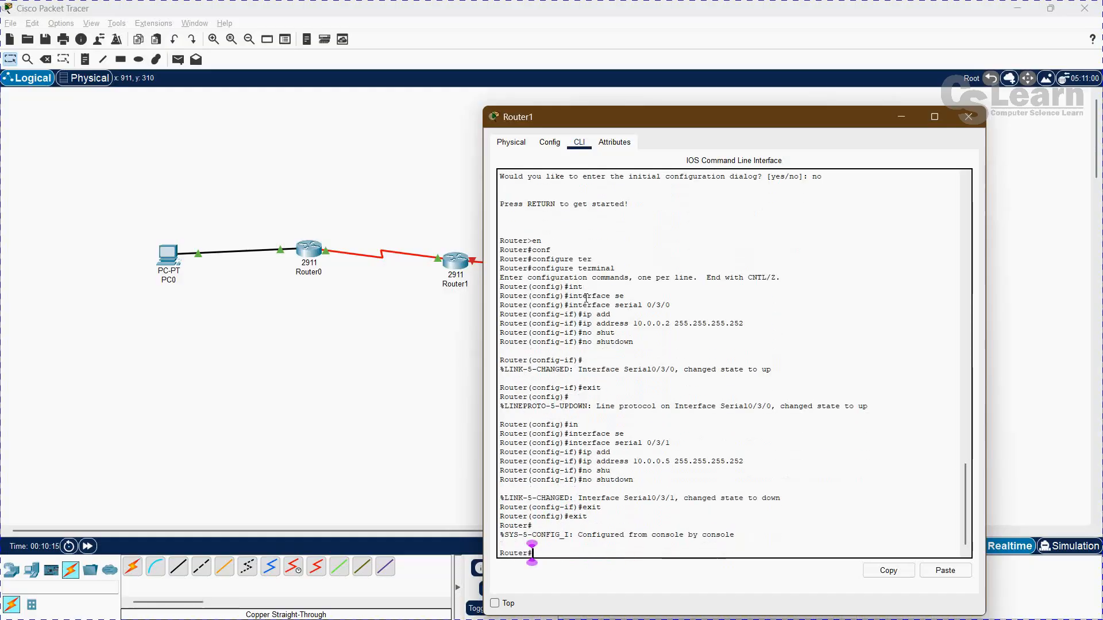
# Step: Open Router2's command line and answer no to the initial configuration dialog
pyautogui.click(355, 357)
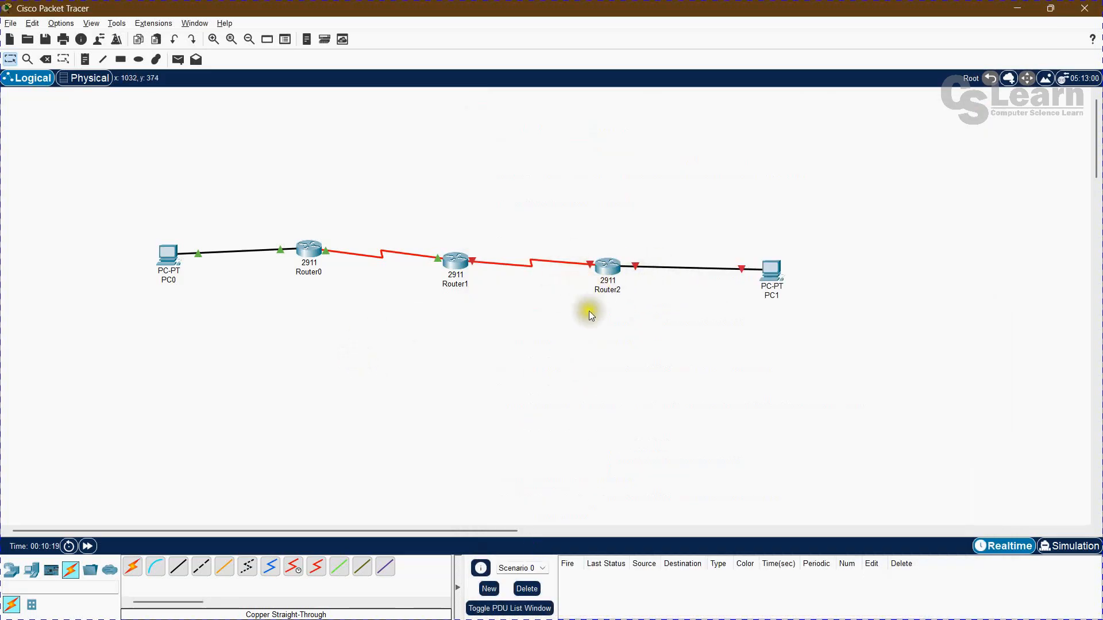
pyautogui.moveTo(602, 282)
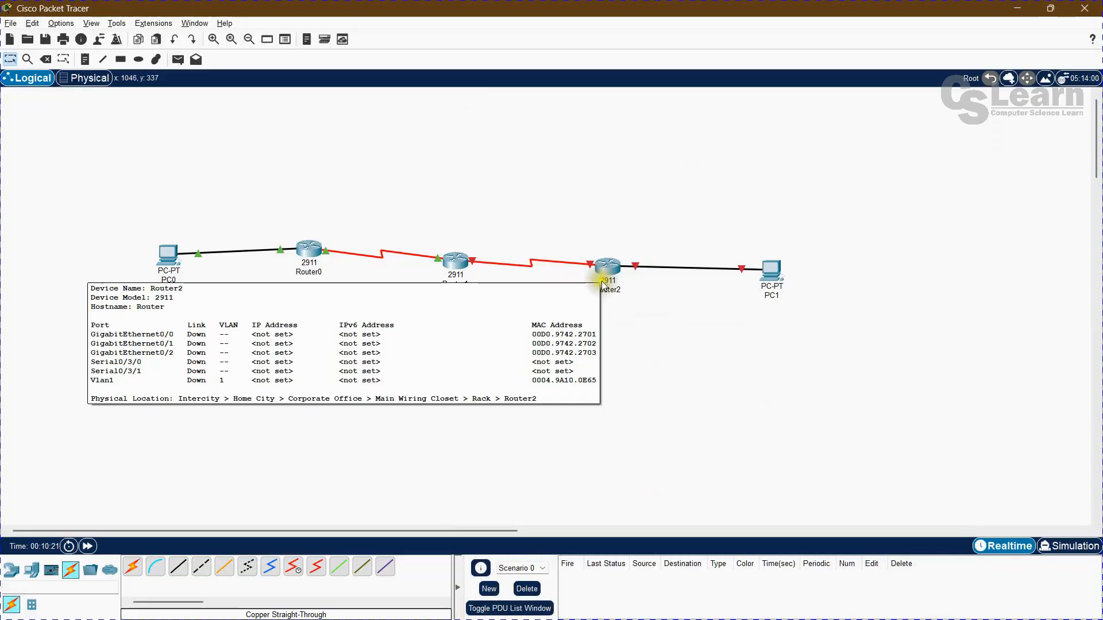
pyautogui.moveTo(577, 267)
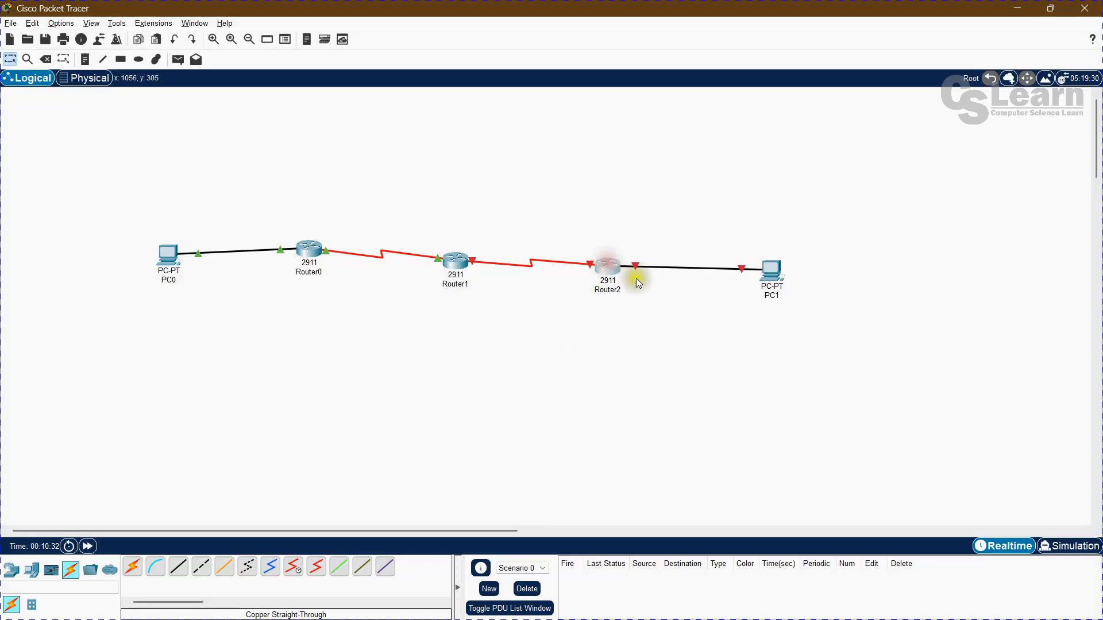
pyautogui.click(606, 269)
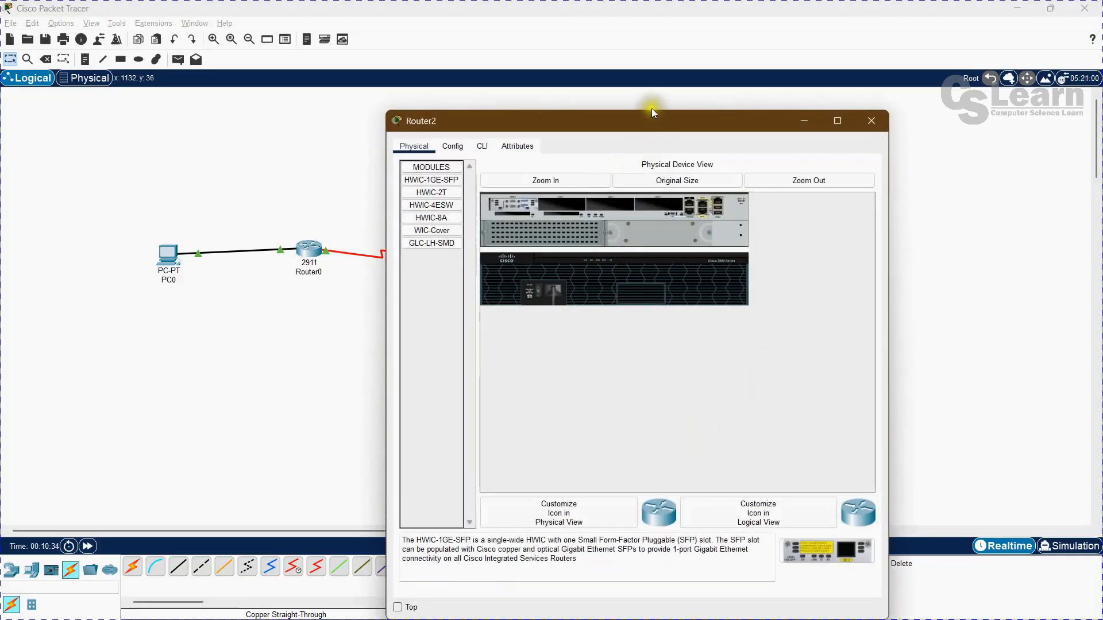
pyautogui.moveTo(654, 118); pyautogui.dragTo(702, 115)
pyautogui.click(530, 144)
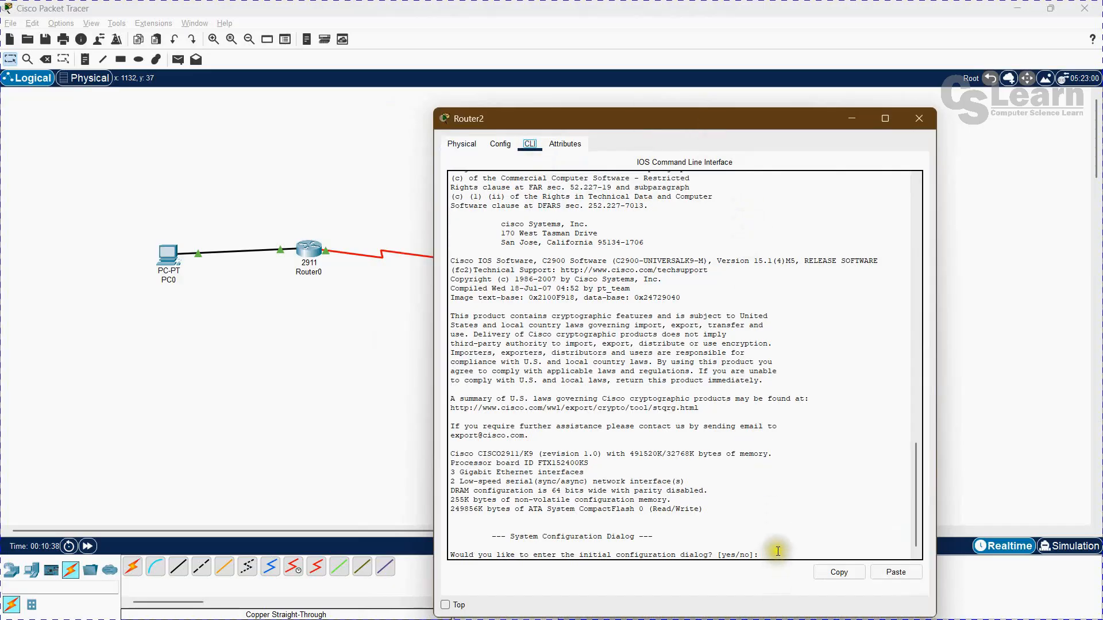
pyautogui.write('no')
pyautogui.press('Return')
pyautogui.press('Return')
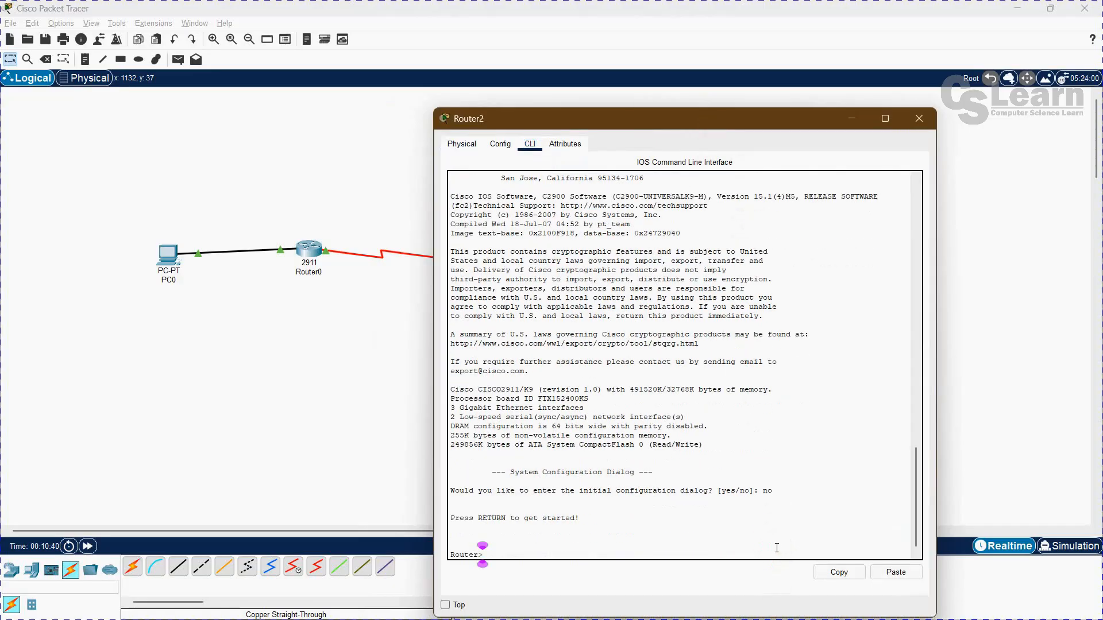
# Step: Enter privileged mode on Router2 and start global configuration mode with configure terminal
pyautogui.write('en')
pyautogui.press('Return')
pyautogui.write('conf')
pyautogui.press('Tab')
pyautogui.write('ter')
pyautogui.press('Tab')
pyautogui.press('Return')
# Step: Enter interface configuration for serial 0/3/0 on Router2, checking the port on the link to Router1
pyautogui.write('in')
pyautogui.press('Tab')
pyautogui.write('se')
pyautogui.press('Tab')
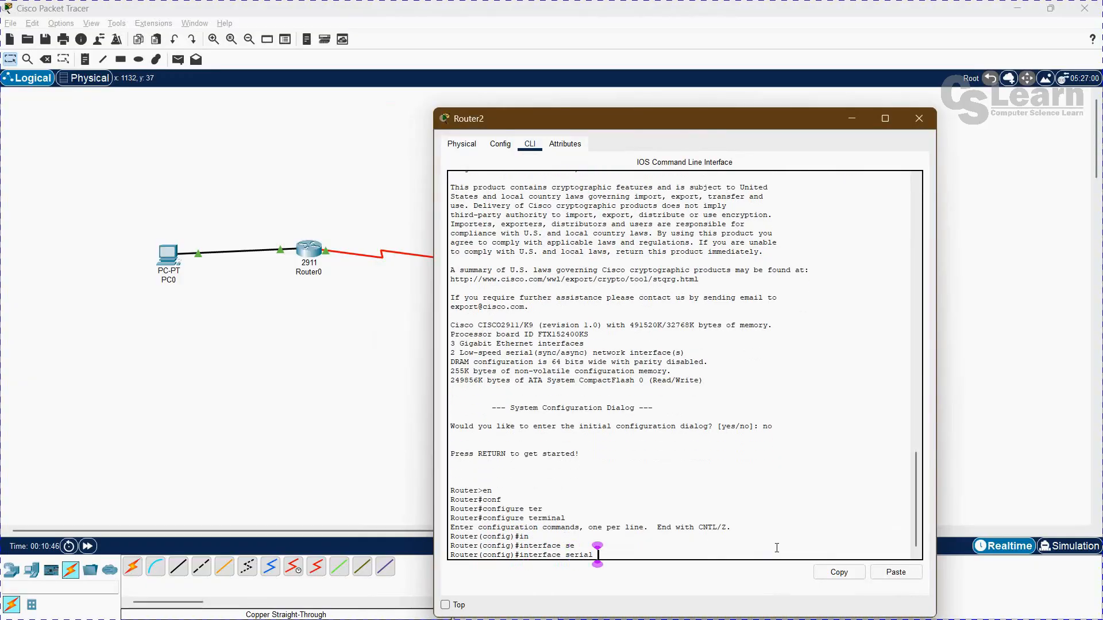
pyautogui.hotkey('alt', 'Tab')
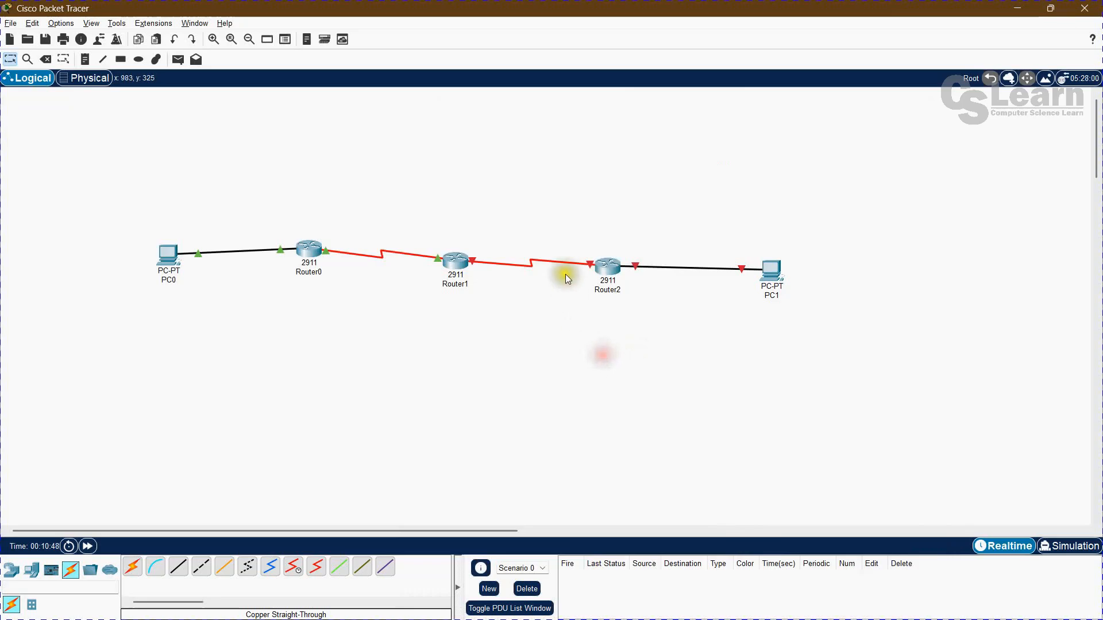
pyautogui.moveTo(572, 262)
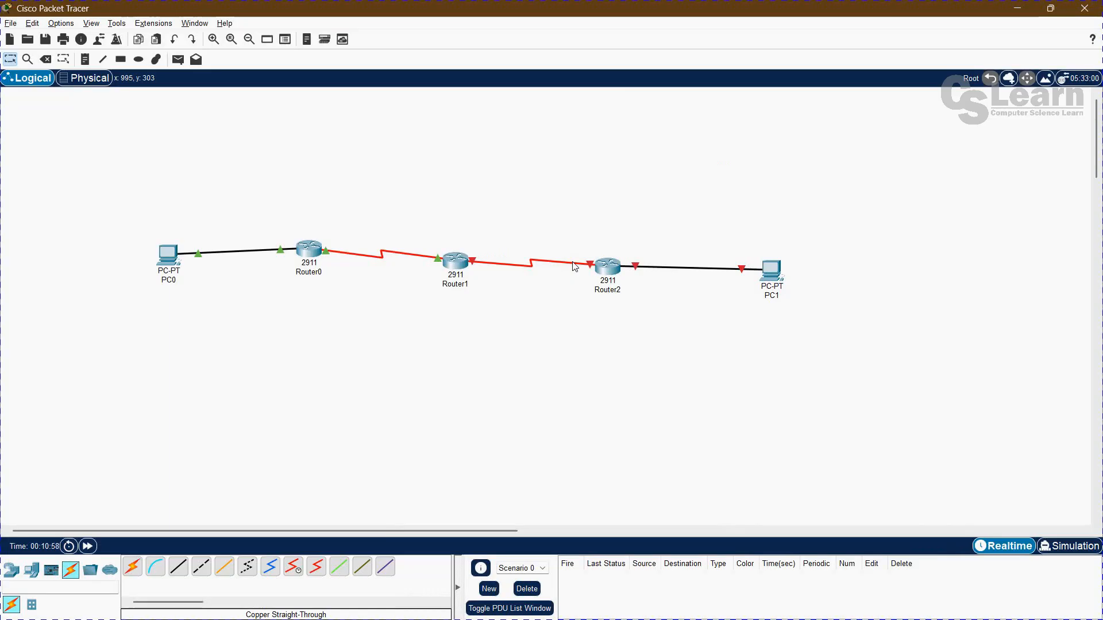
pyautogui.click(573, 302)
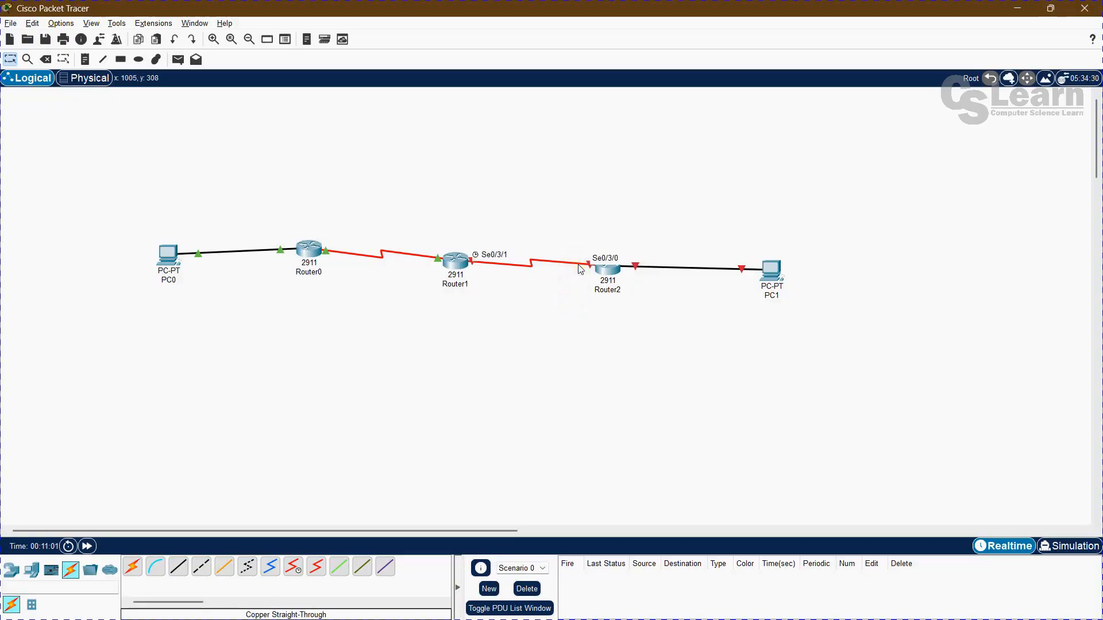
pyautogui.hotkey('alt', 'Tab')
pyautogui.write('0/')
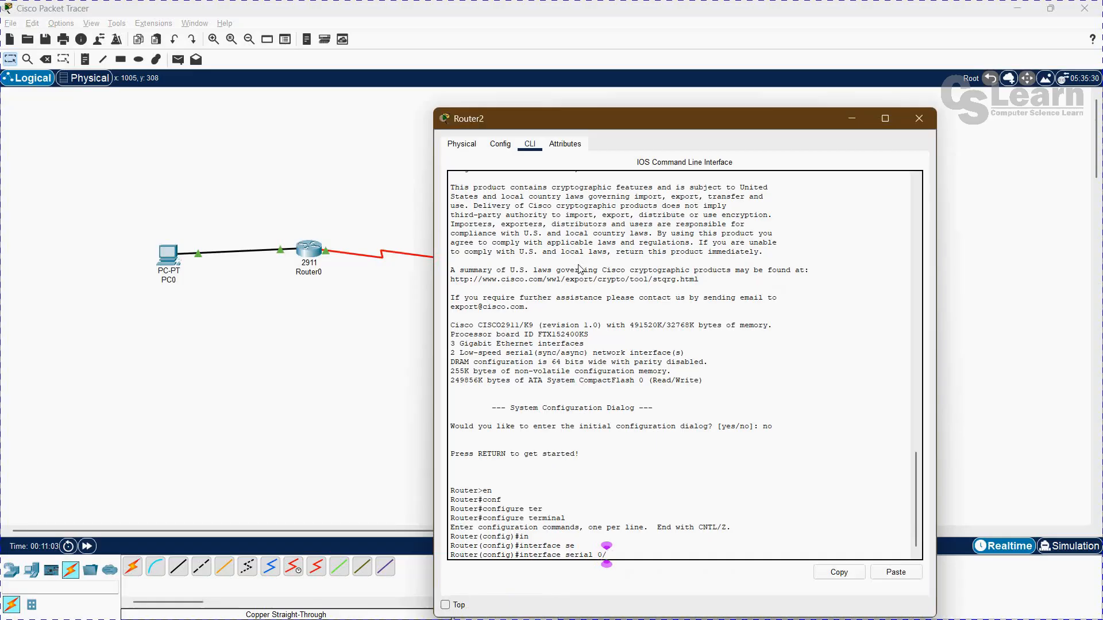
pyautogui.write('30')
pyautogui.press('BackSpace')
pyautogui.write('/0')
pyautogui.press('Return')
# Step: Assign IP address 10.0.0.6 with mask 255.255.255.252 to Router2's serial 0/3/0 interface and enable it with no shutdown
pyautogui.write('ip add')
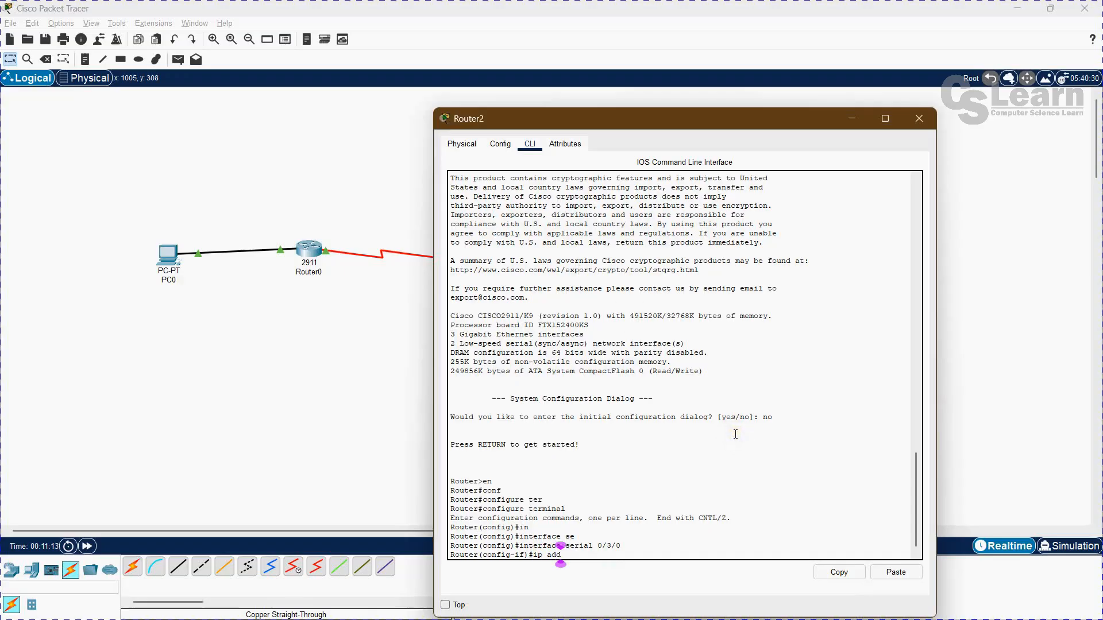
pyautogui.press('Tab')
pyautogui.write('10.0.0.6')
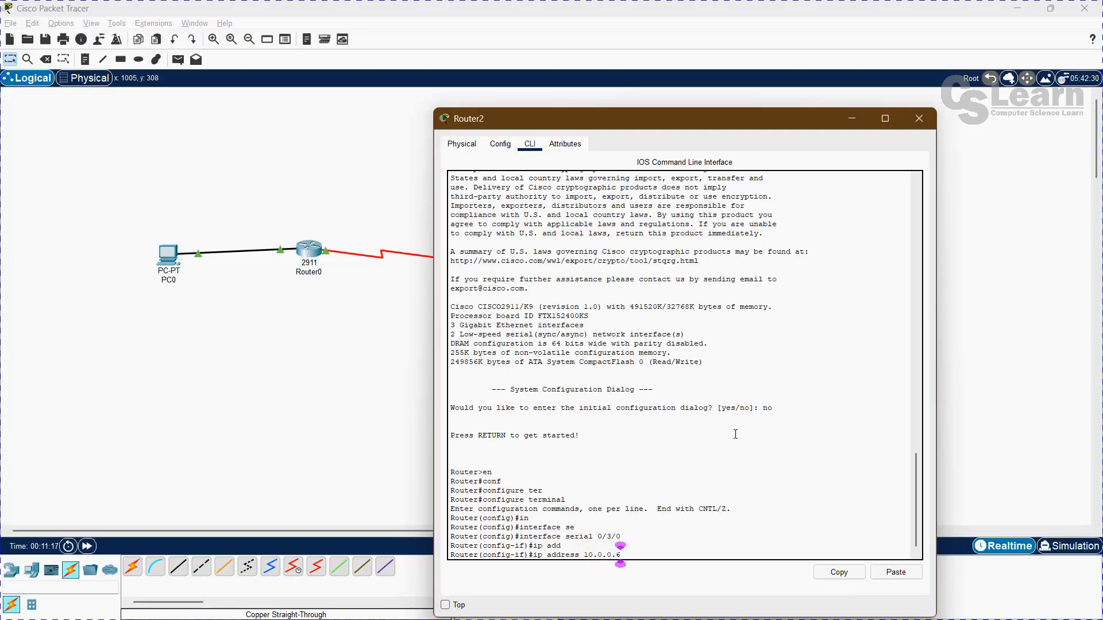
pyautogui.write(' 255.255.255.252')
pyautogui.press('Return')
pyautogui.write('no shut')
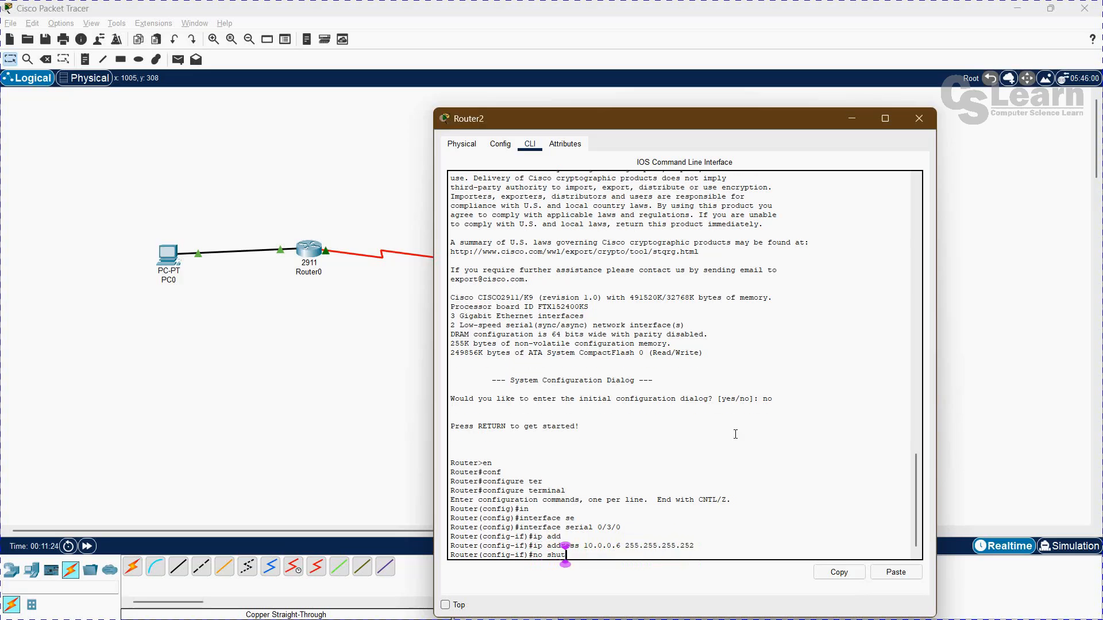
pyautogui.press('Tab')
pyautogui.press('Return')
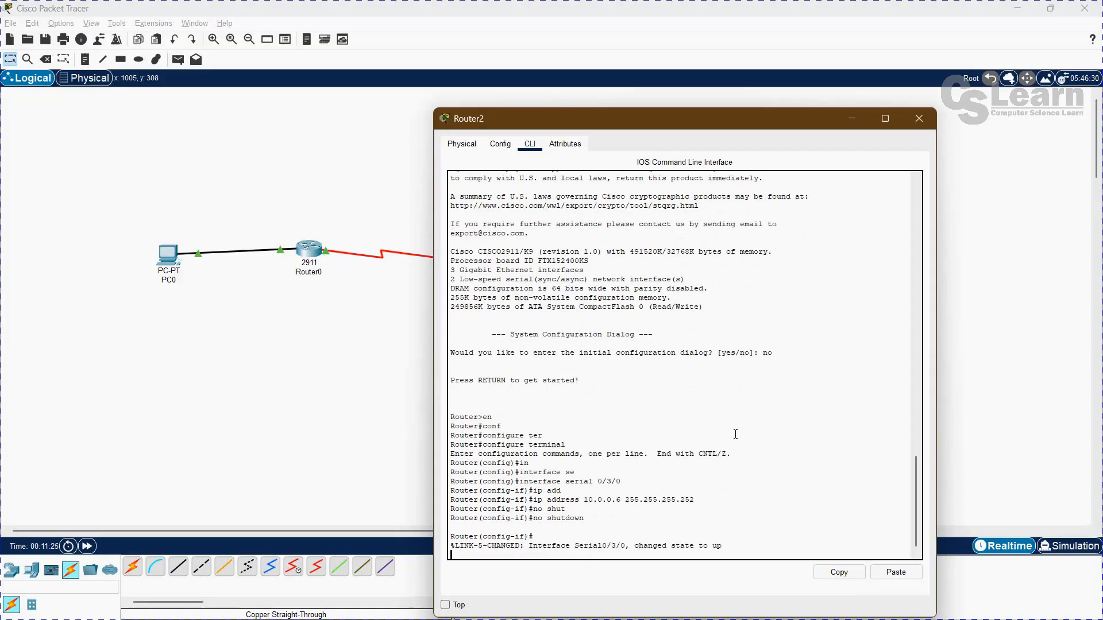
# Step: Check Router2's port on the link to PC1 and exit the serial interface configuration to global configuration mode
pyautogui.hotkey('alt', 'Tab')
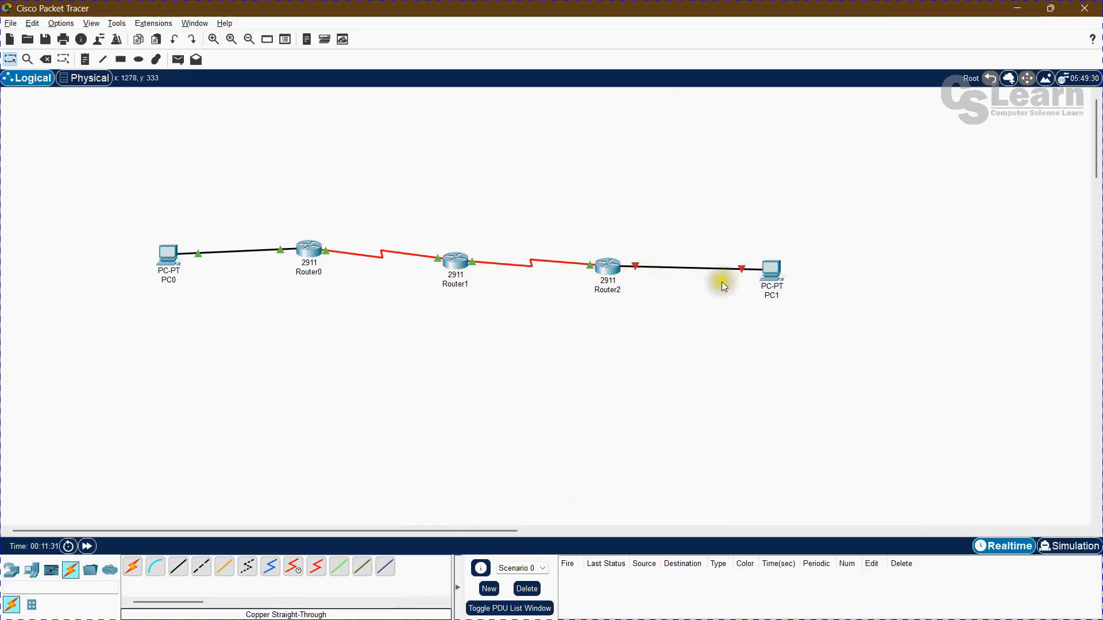
pyautogui.moveTo(646, 265)
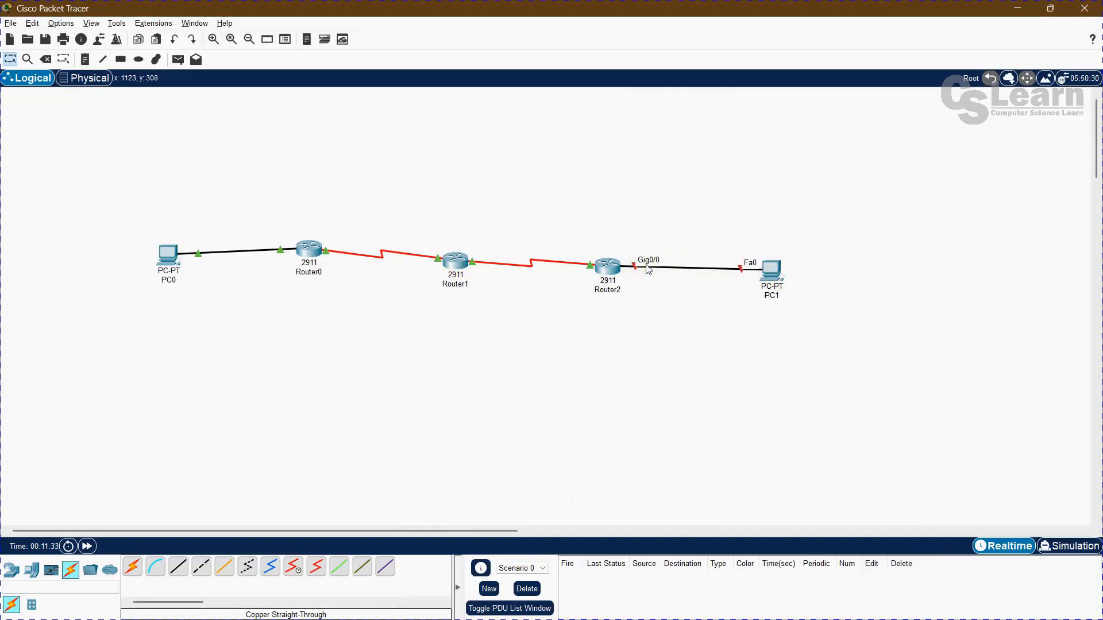
pyautogui.click(607, 267)
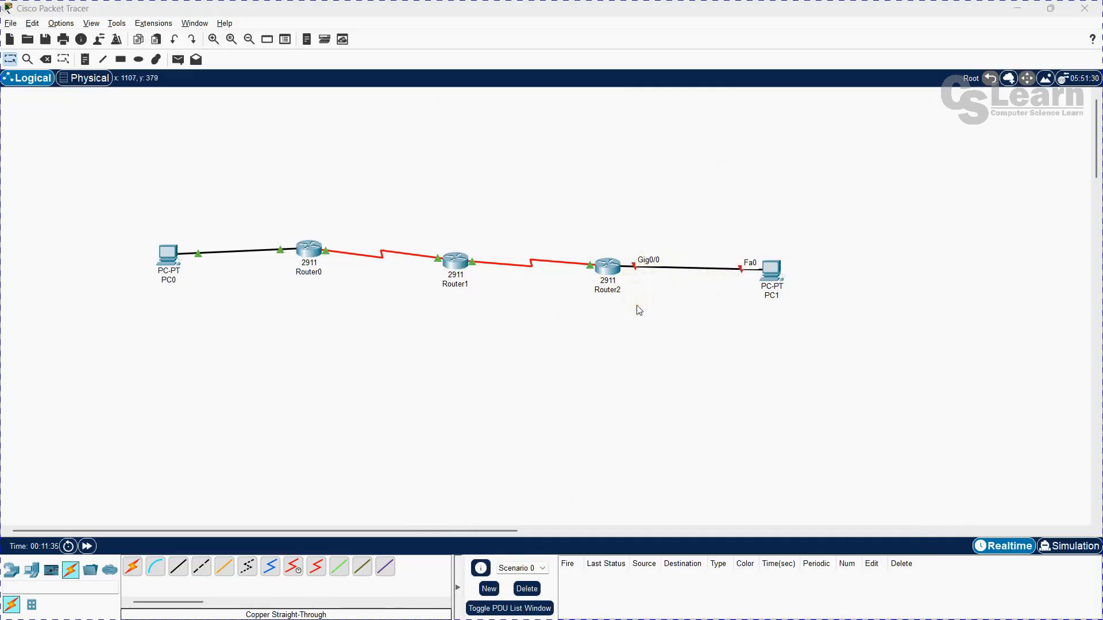
pyautogui.press('Return')
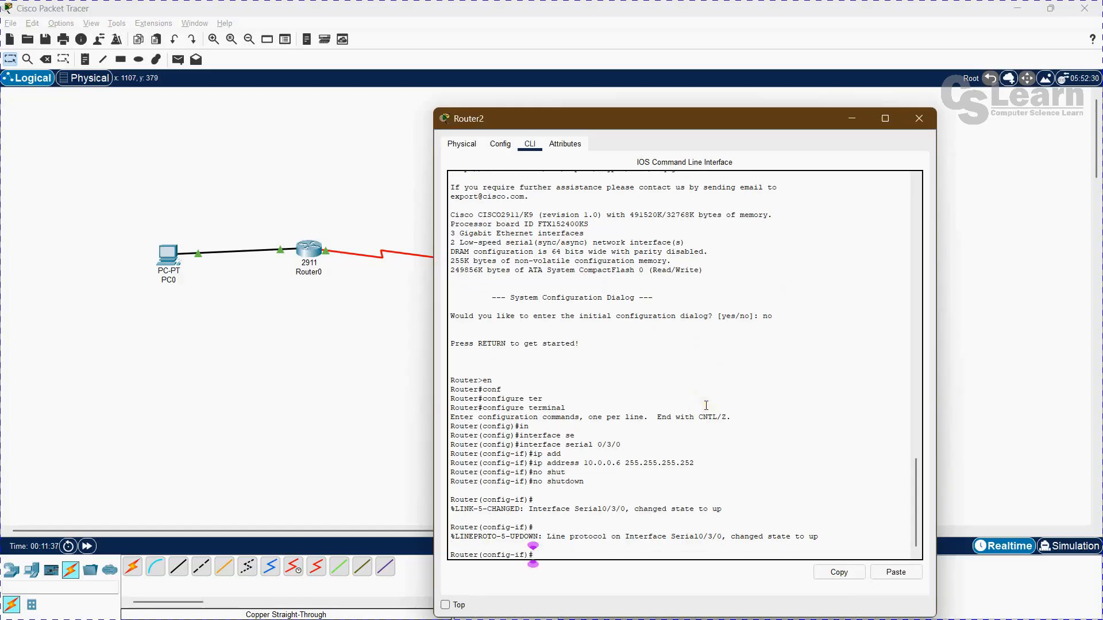
pyautogui.write('exit')
pyautogui.press('Return')
# Step: Enter interface configuration for gigabitEthernet 0/0 on Router2
pyautogui.write('int')
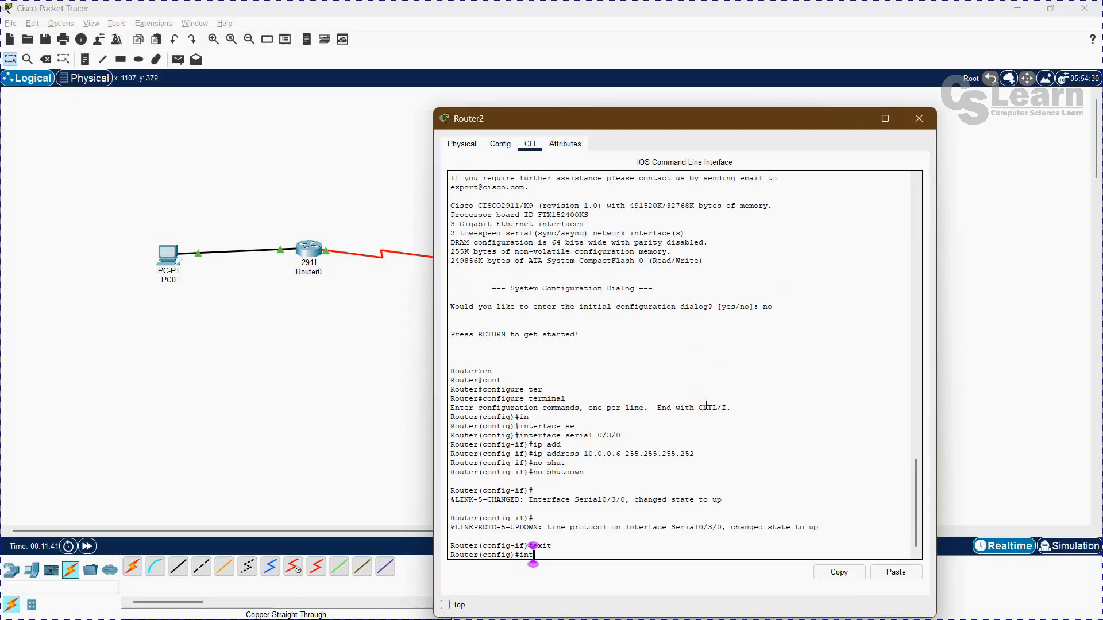
pyautogui.press('Tab')
pyautogui.write('gi')
pyautogui.press('Tab')
pyautogui.write('0/')
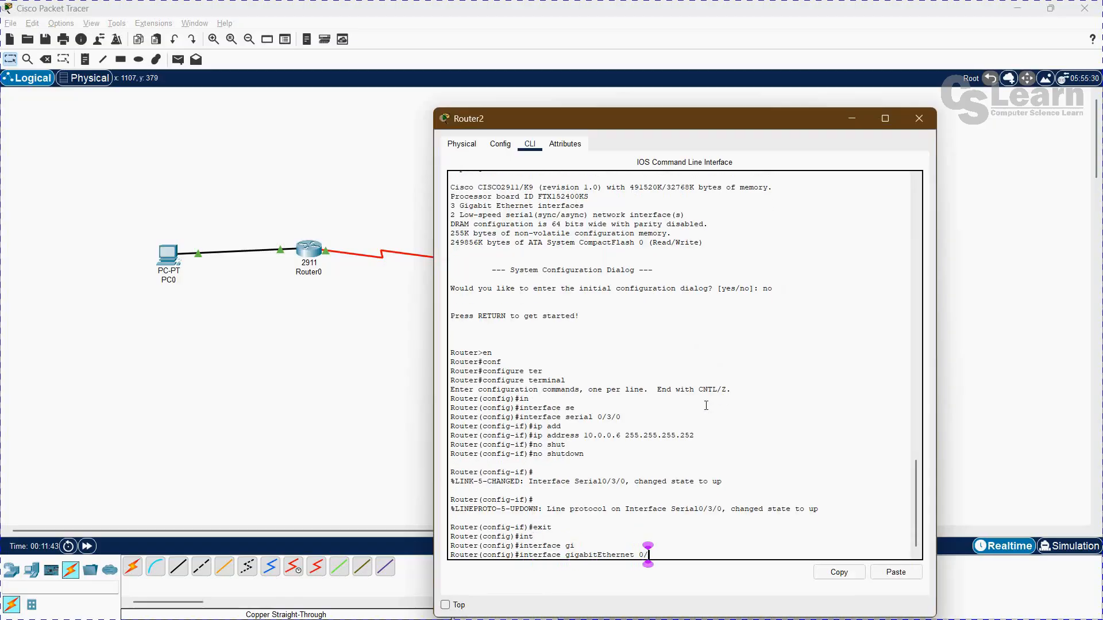
pyautogui.write('0')
pyautogui.press('Return')
pyautogui.write('i')
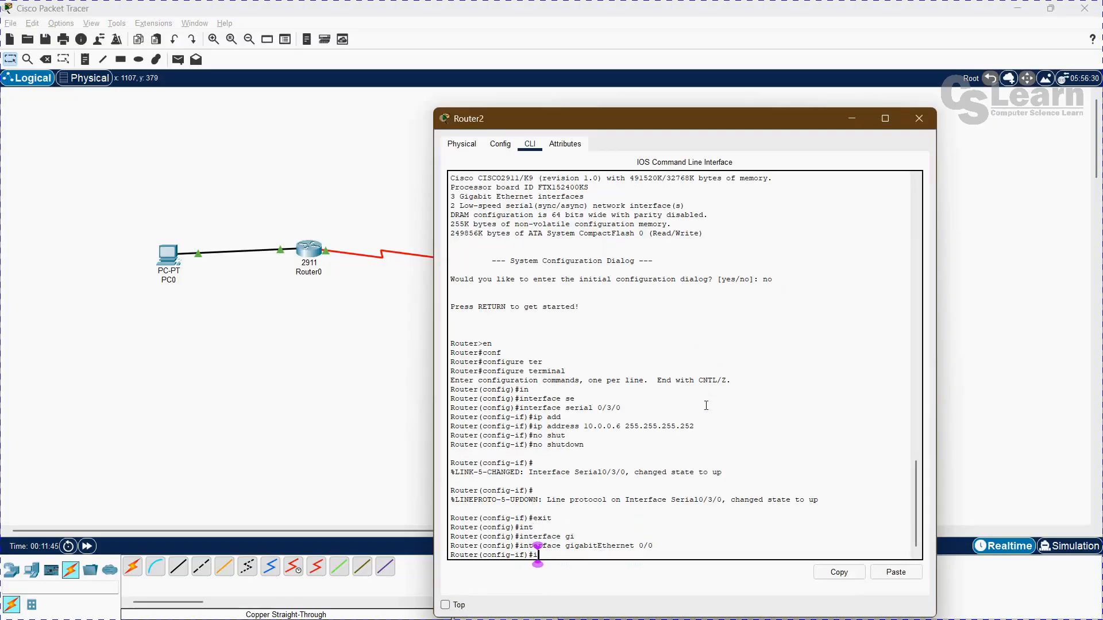
pyautogui.write('p add')
pyautogui.press('Tab')
pyautogui.write('192.168')
pyautogui.press('Return')
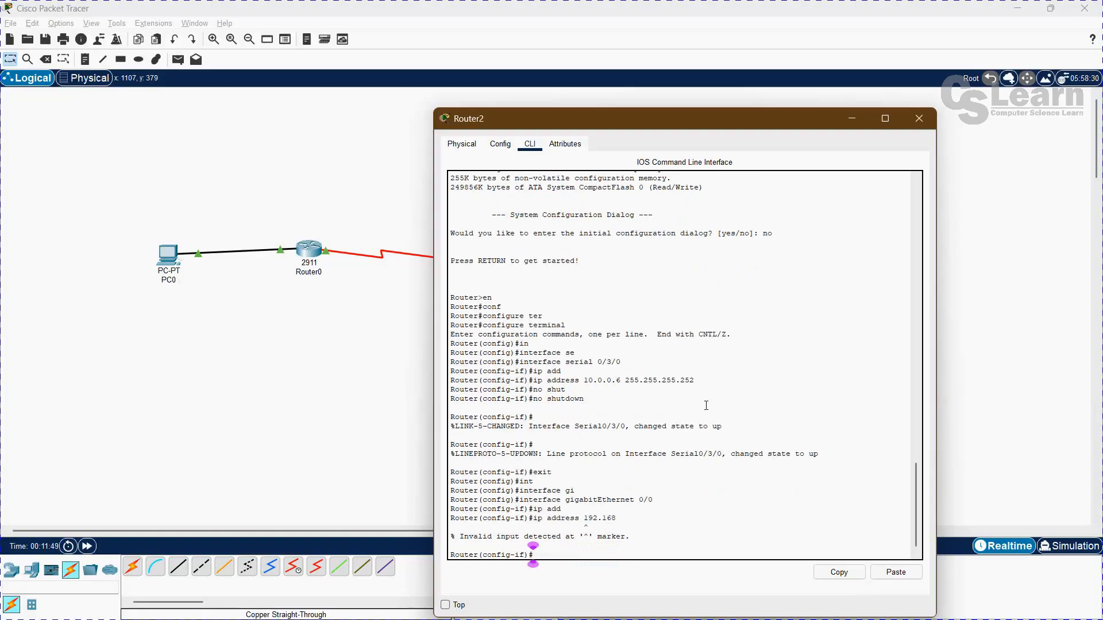
# Step: Assign IP address 192.168.3.1 with mask 255.255.255.0 to Router2's gigabitEthernet 0/0 interface
pyautogui.write('ip ad')
pyautogui.press('Tab')
pyautogui.write('1')
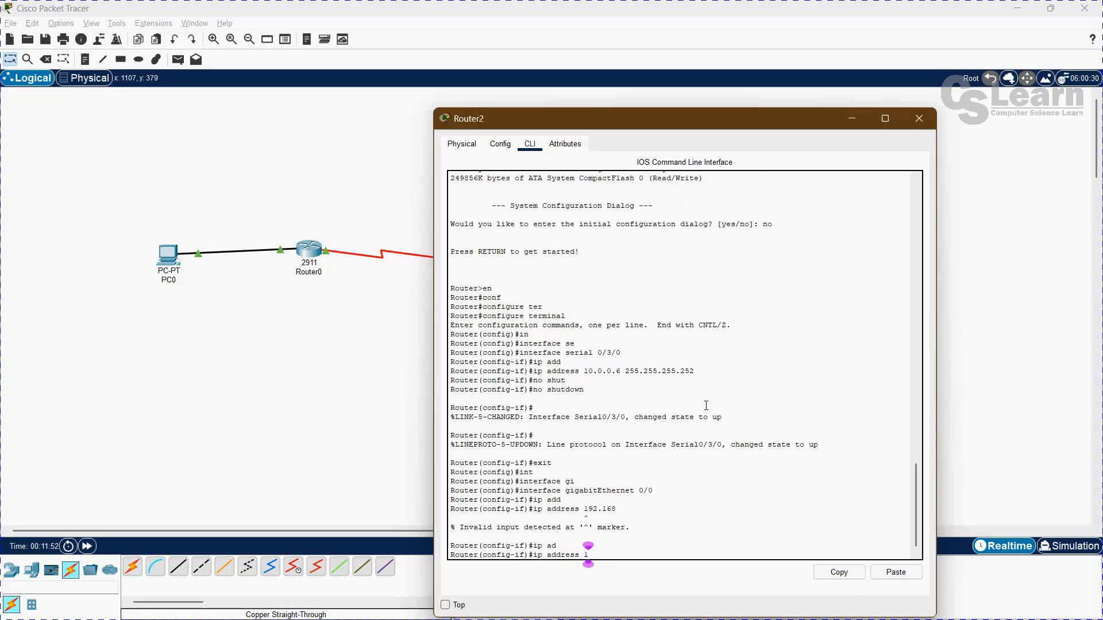
pyautogui.write('92.168.3.1 255.255.255.')
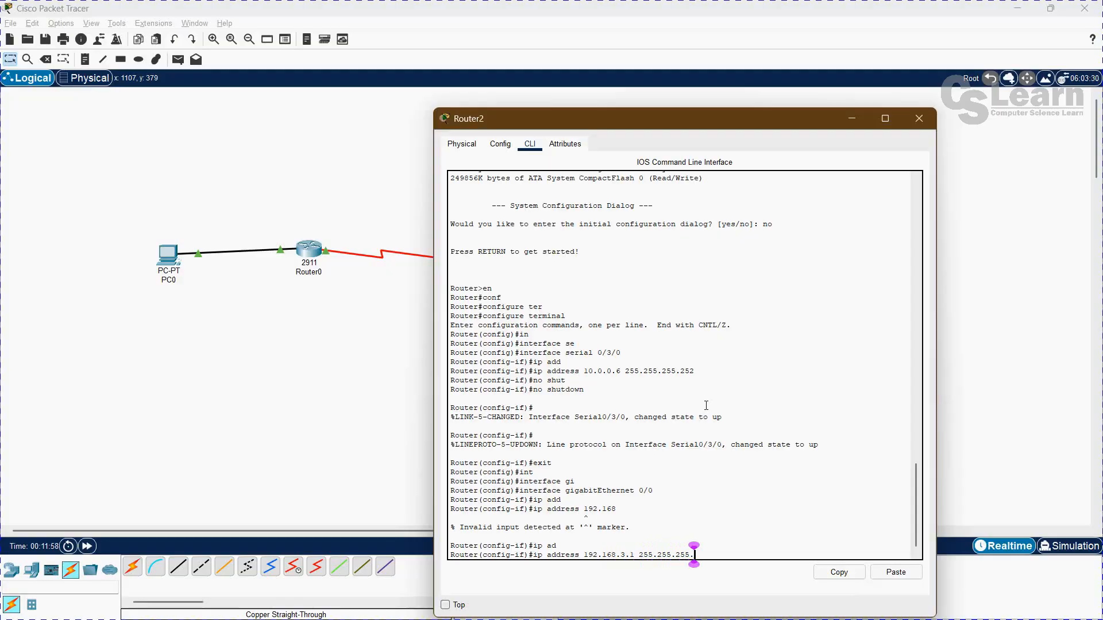
pyautogui.write('0')
pyautogui.press('Return')
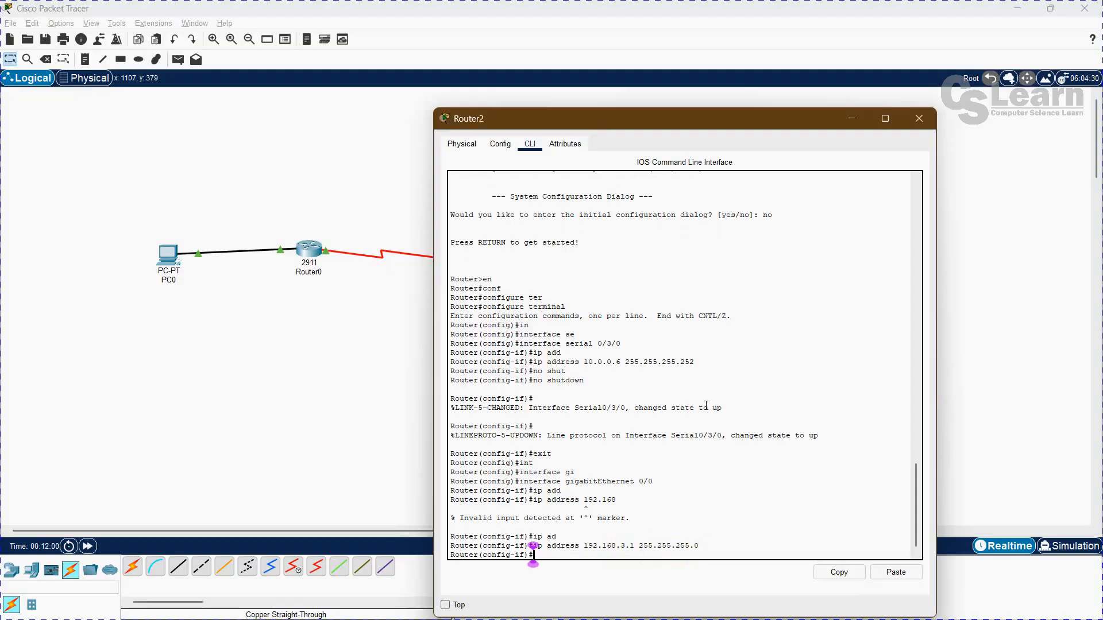
# Step: Enable Router2's gigabitEthernet 0/0 interface with no shutdown
pyautogui.write('no shut')
pyautogui.press('Tab')
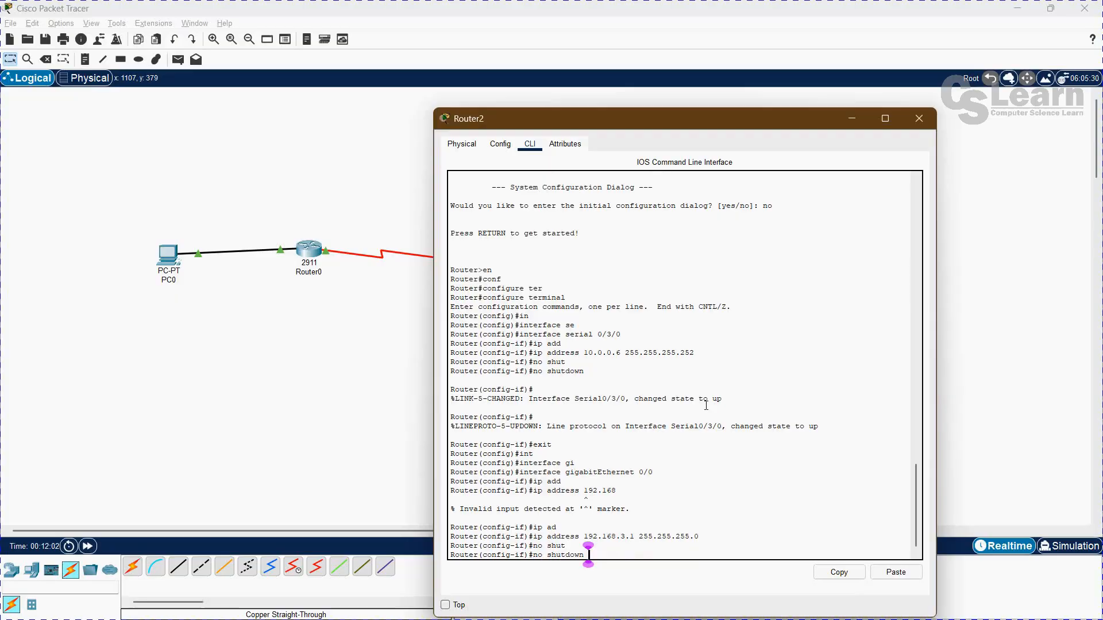
pyautogui.press('Return')
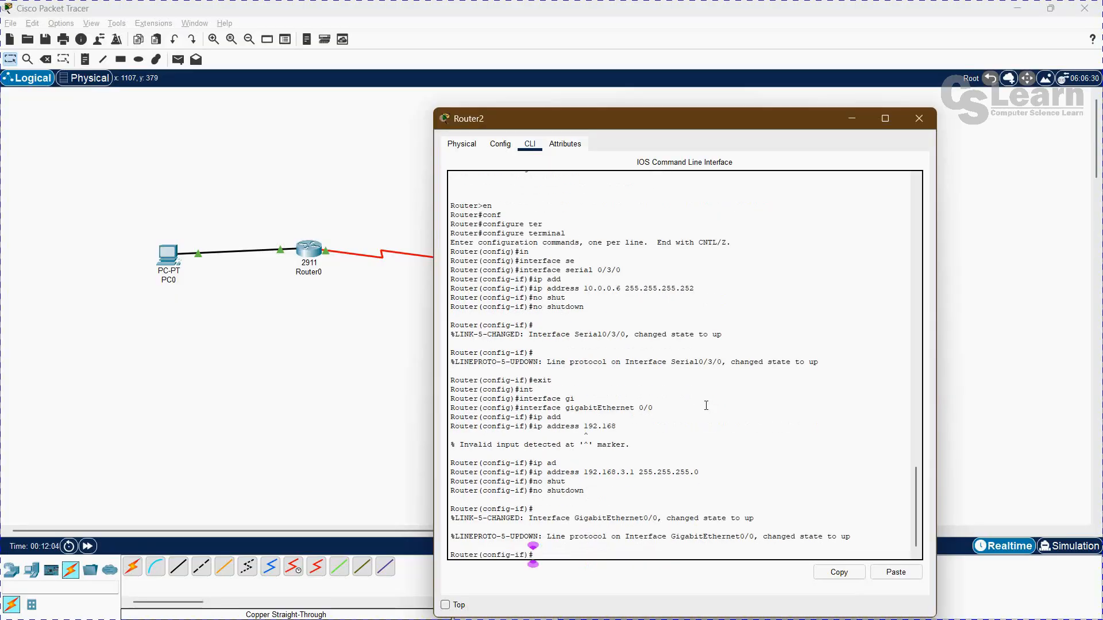
# Step: Exit Router2's configuration modes back to privileged mode and close the router's window
pyautogui.write('exit')
pyautogui.press('Return')
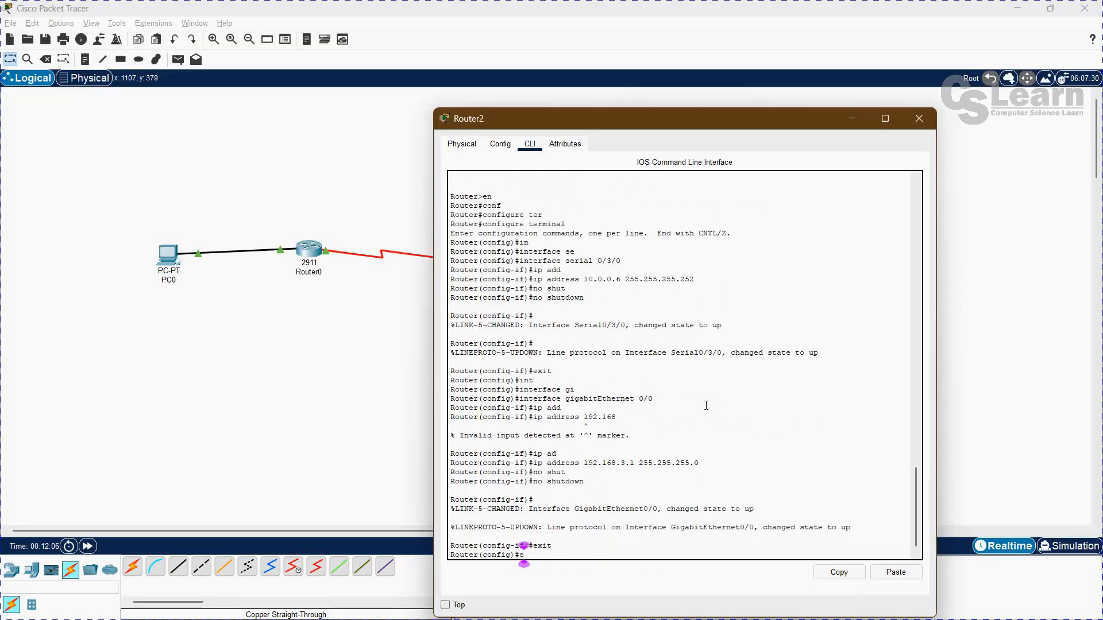
pyautogui.write('exit')
pyautogui.press('Return')
pyautogui.press('Return')
pyautogui.hotkey('alt', 'F4')
pyautogui.click(784, 357)
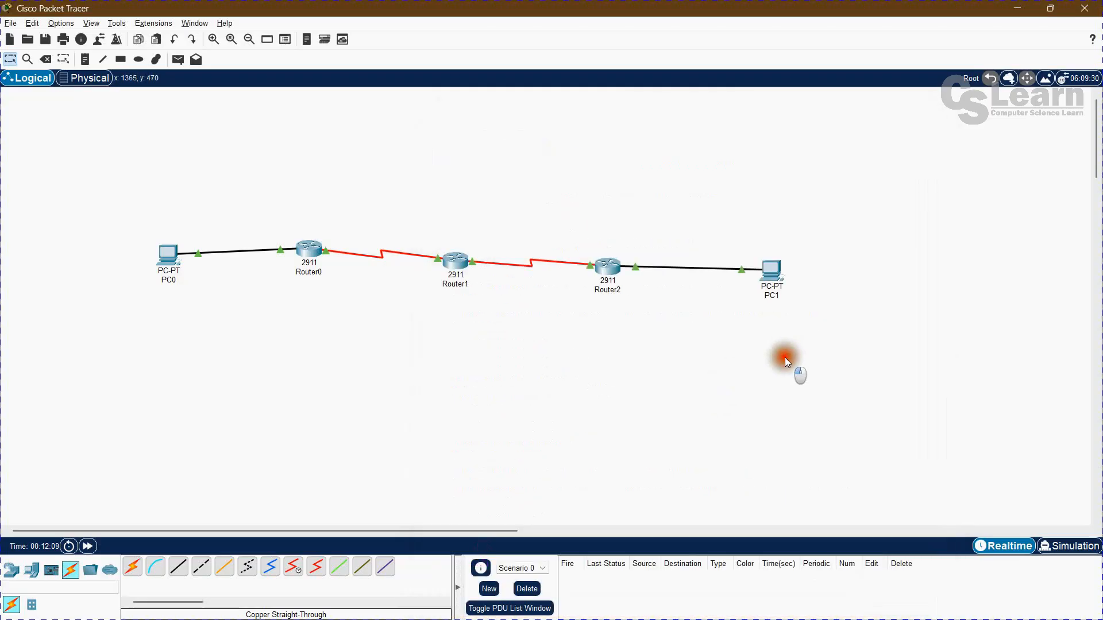
# Step: Open PC1's global settings, check Router2's interface addresses, and set PC1's IPv4 default gateway to 192.168.3.1
pyautogui.click(771, 268)
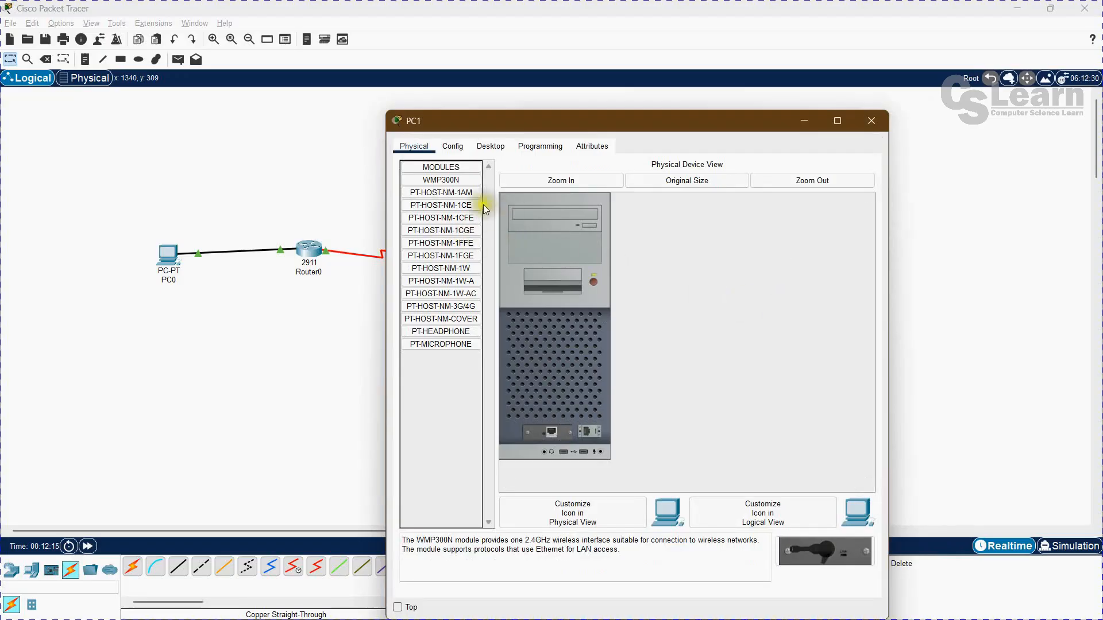
pyautogui.click(453, 147)
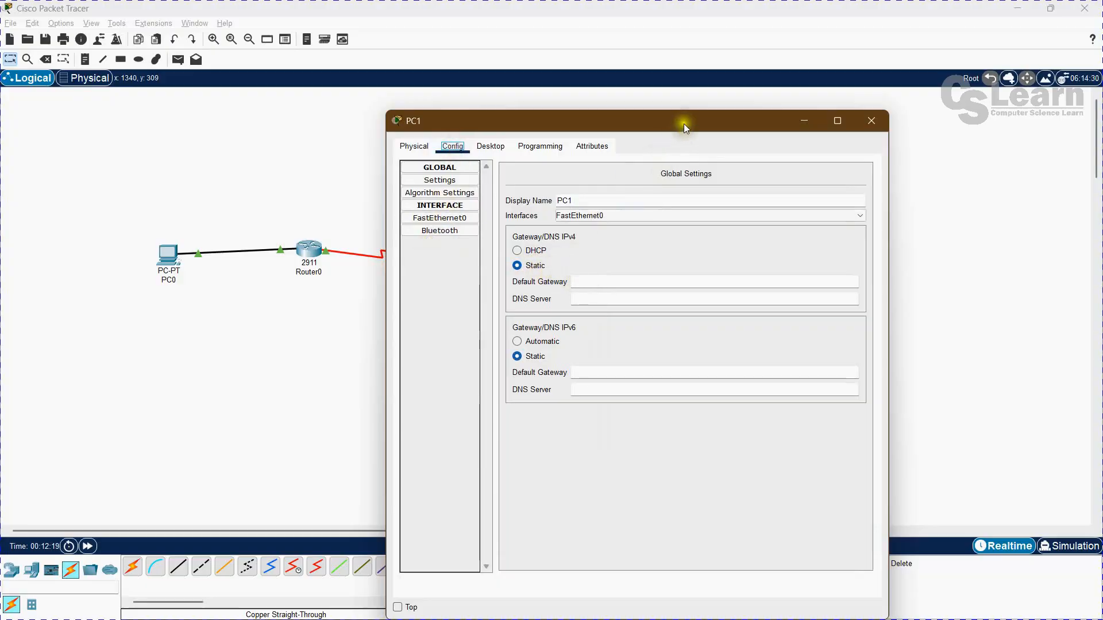
pyautogui.click(305, 379)
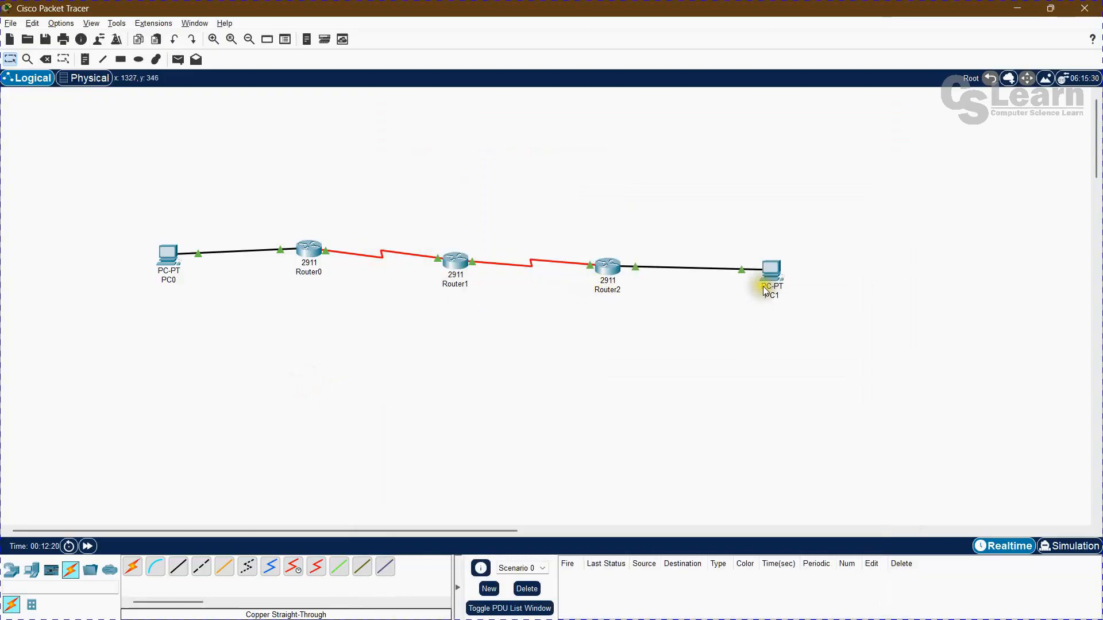
pyautogui.moveTo(617, 271)
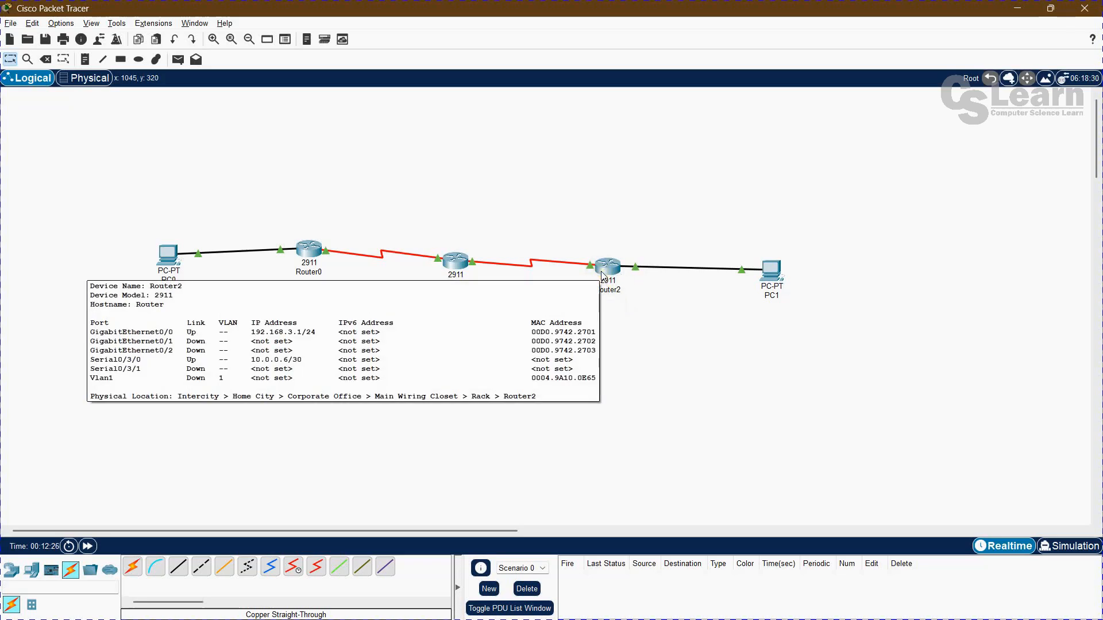
pyautogui.hotkey('alt', 'Tab')
pyautogui.click(613, 286)
pyautogui.write('192.168.3.1')
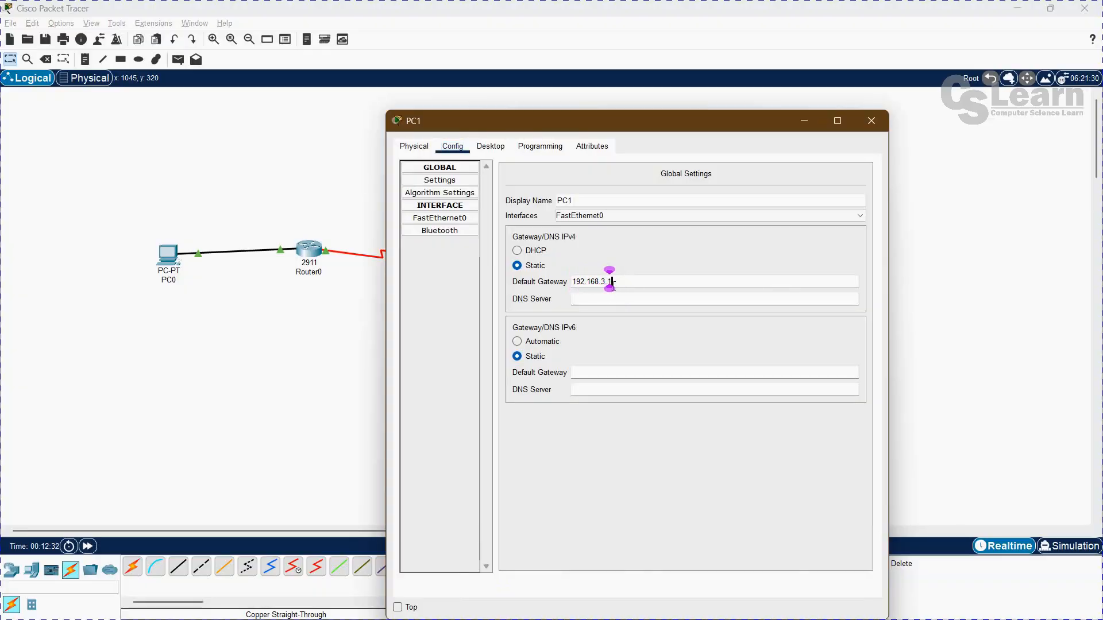
# Step: Give PC1's FastEthernet0 the static IPv4 address 192.168.3.10 with subnet mask 255.255.255.0, and close PC1's window
pyautogui.click(436, 218)
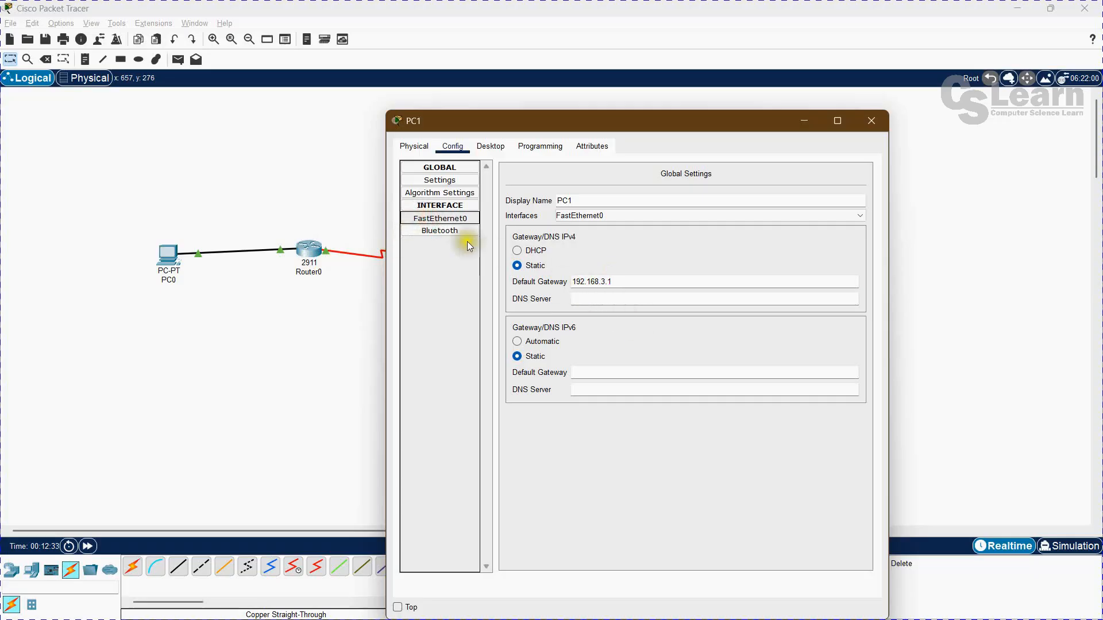
pyautogui.click(699, 281)
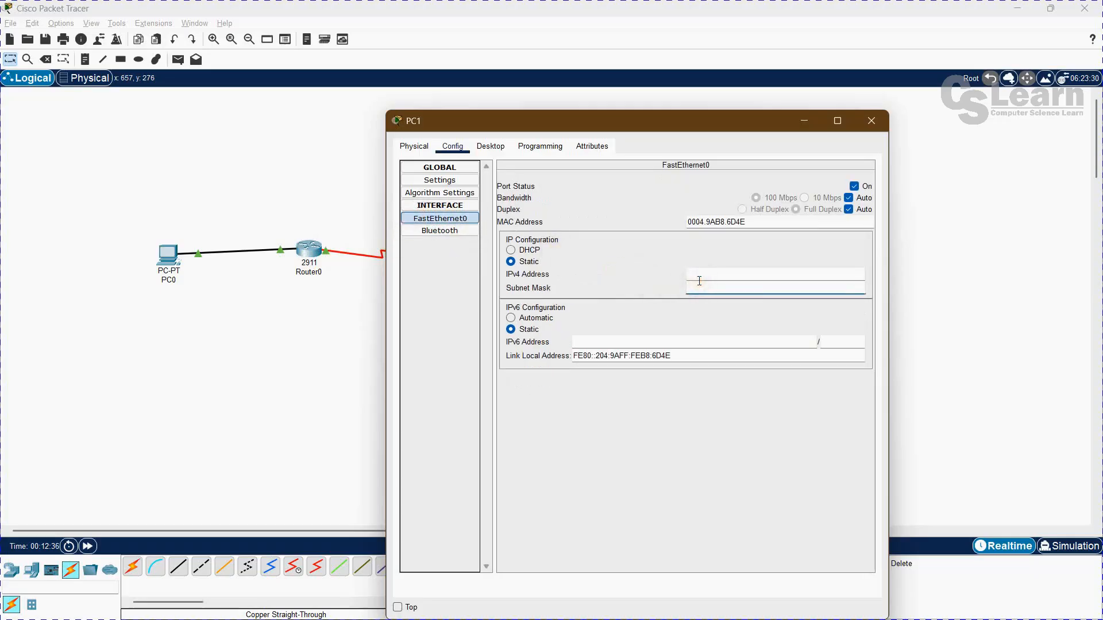
pyautogui.click(699, 274)
pyautogui.write('192.168.53')
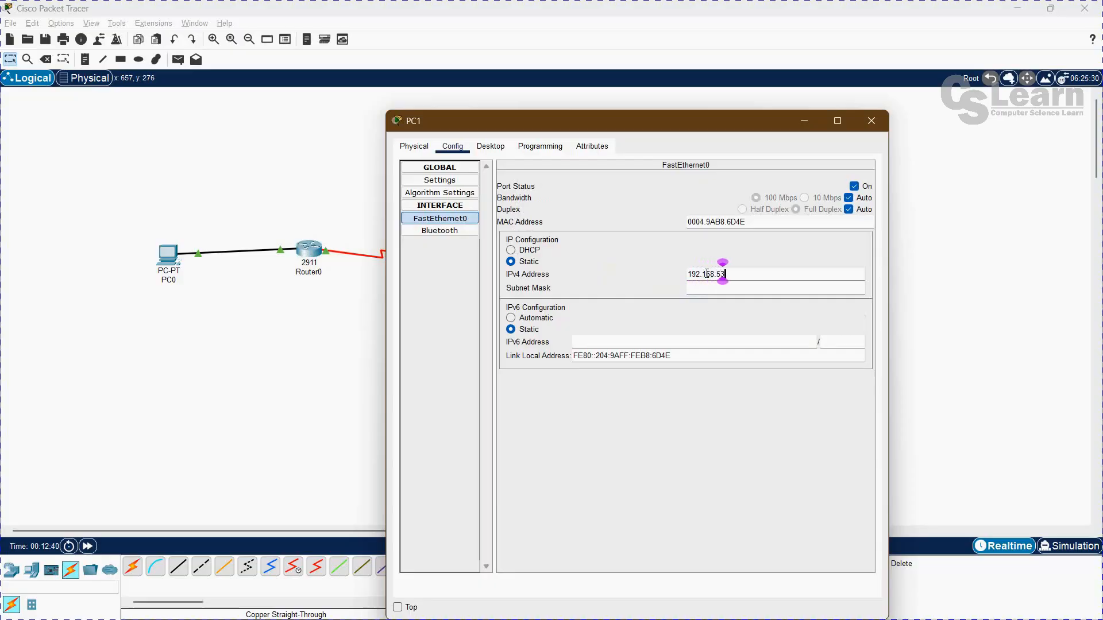
pyautogui.press('BackSpace')
pyautogui.press('BackSpace')
pyautogui.write('3.')
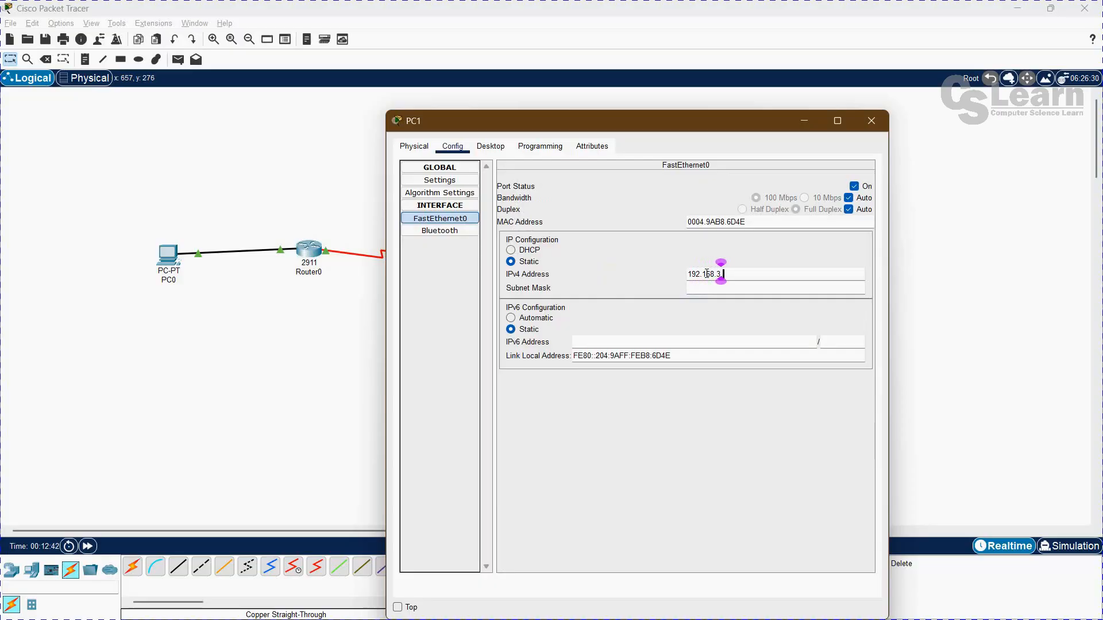
pyautogui.write('10')
pyautogui.press('Tab')
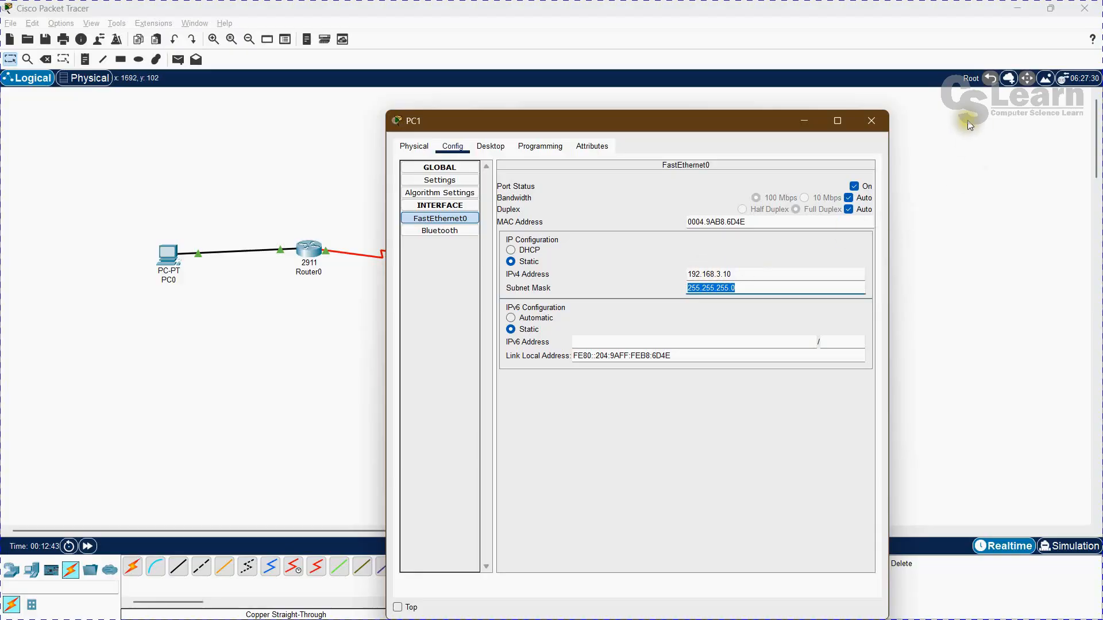
pyautogui.click(871, 121)
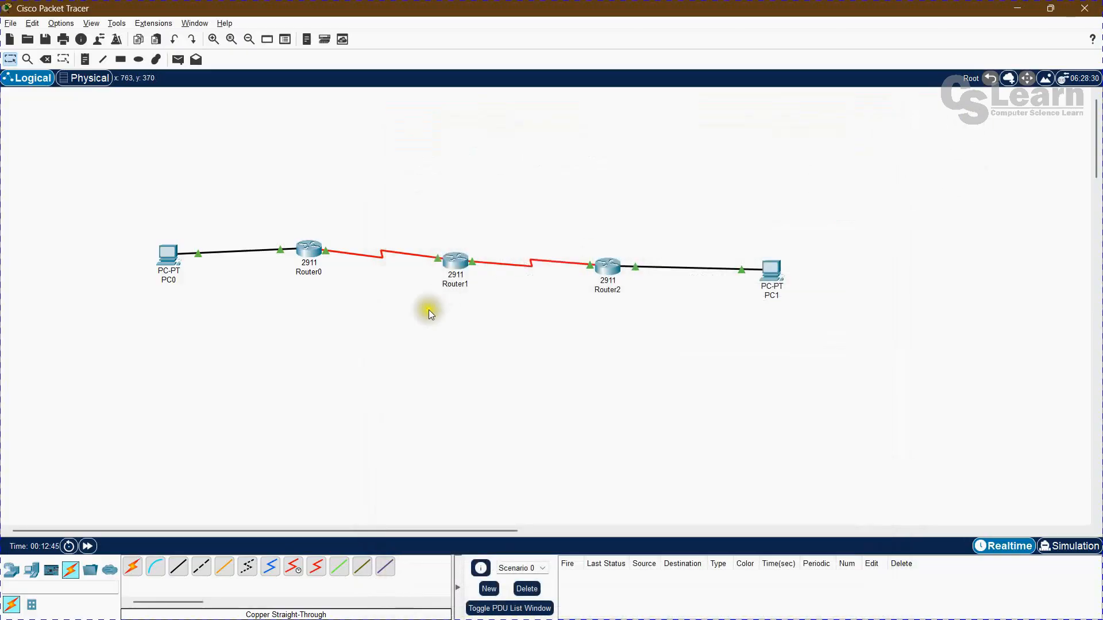
pyautogui.click(546, 374)
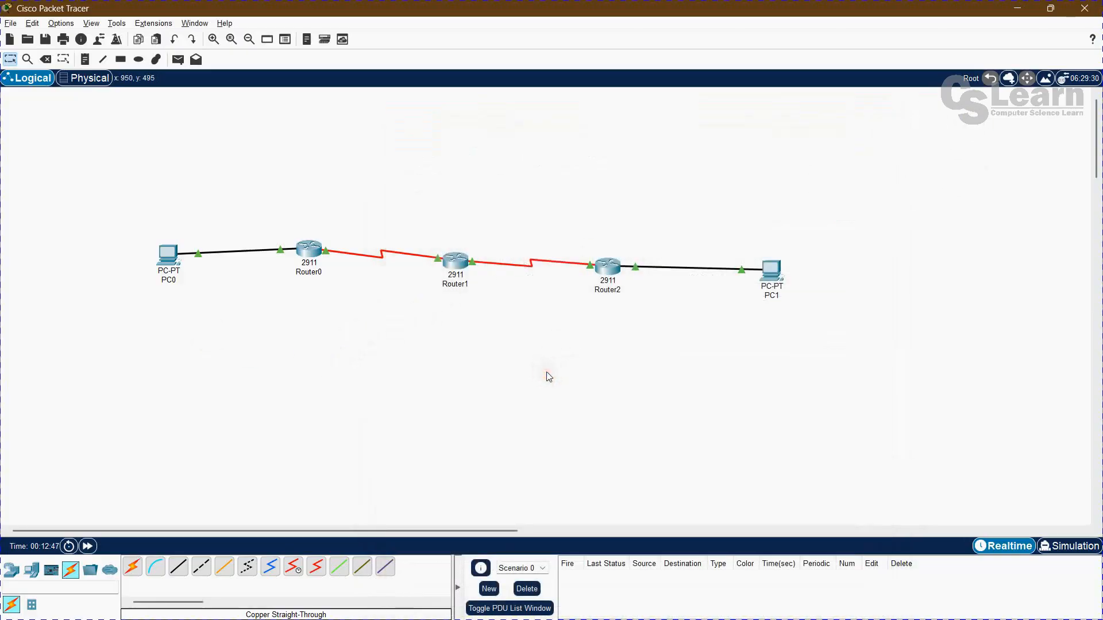
pyautogui.click(167, 366)
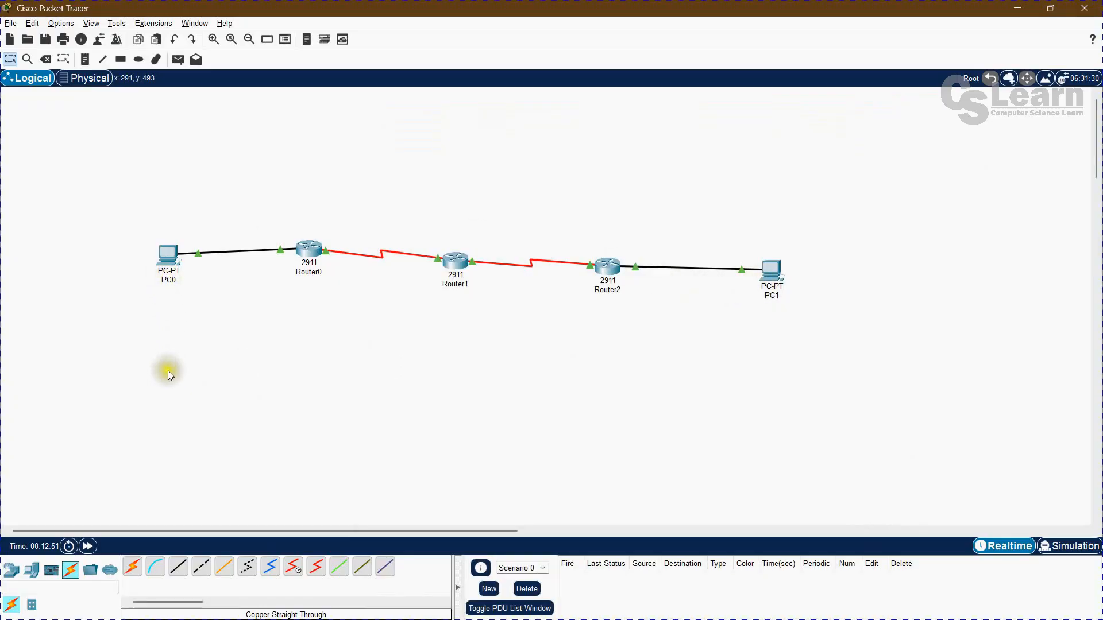
# Step: Open the Command Prompt on PC0
pyautogui.click(169, 260)
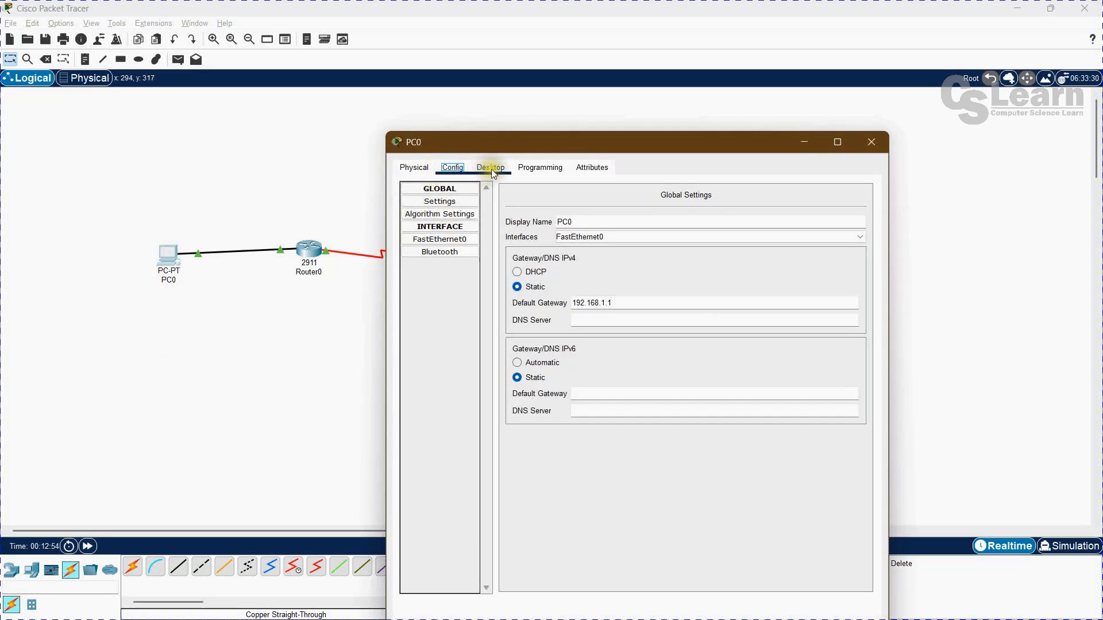
pyautogui.click(491, 169)
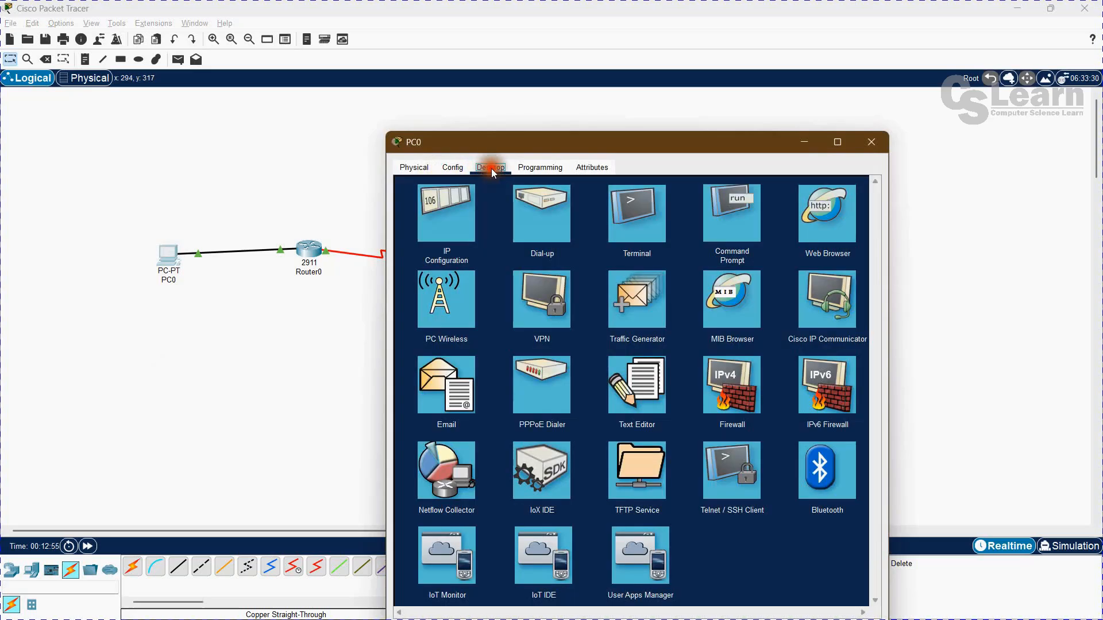
pyautogui.click(721, 219)
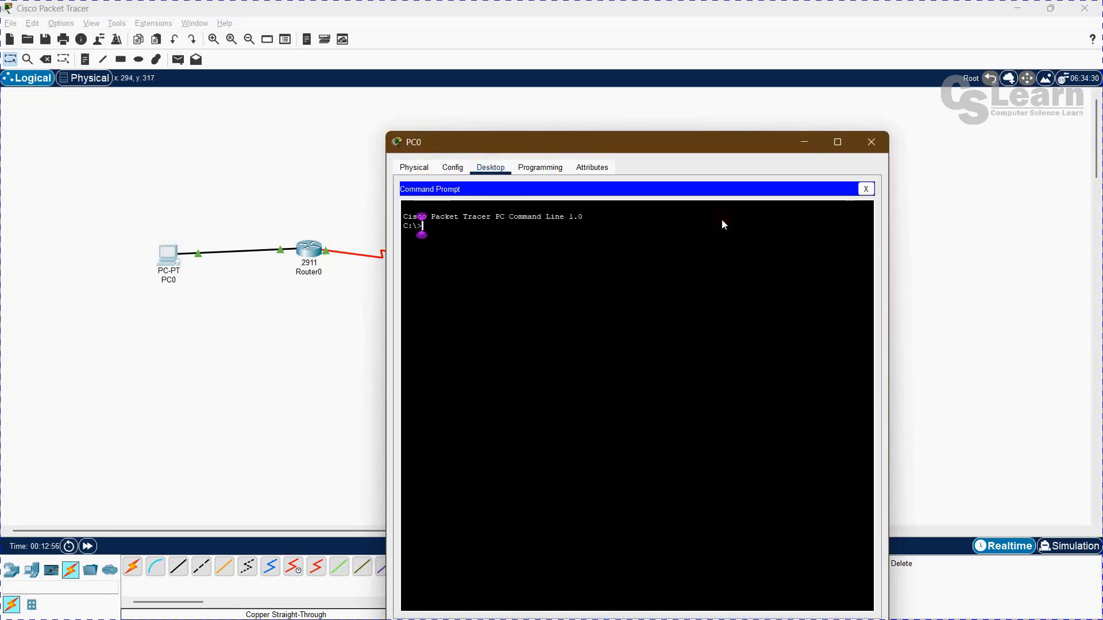
# Step: Ping PC1 at 192.168.3.10 from PC0's command prompt
pyautogui.write('ping 192.168.1.1')
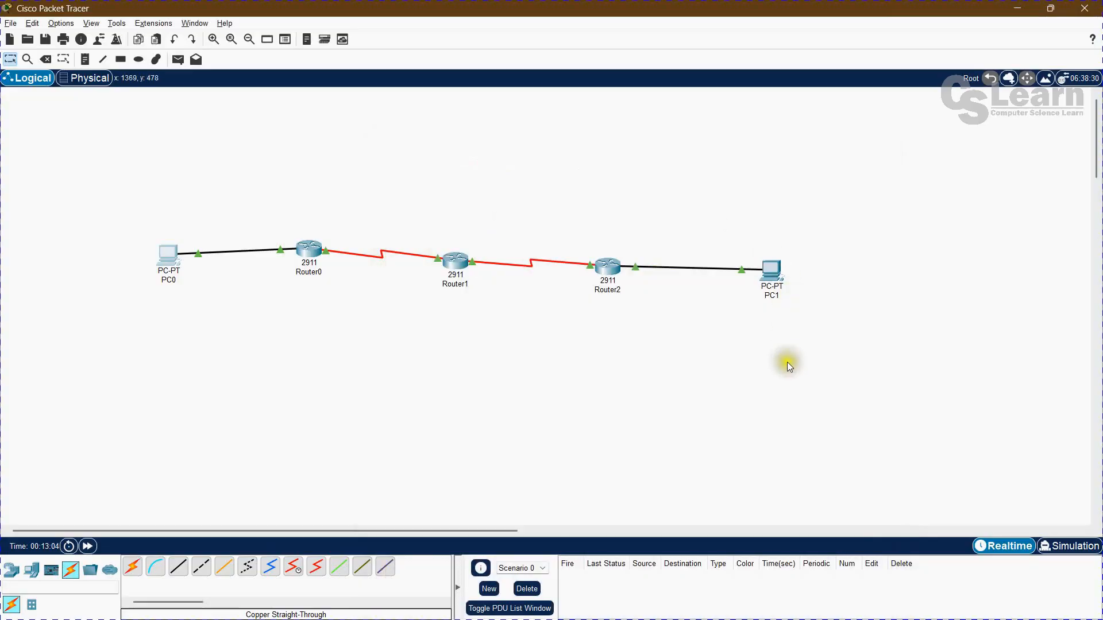
pyautogui.moveTo(770, 292)
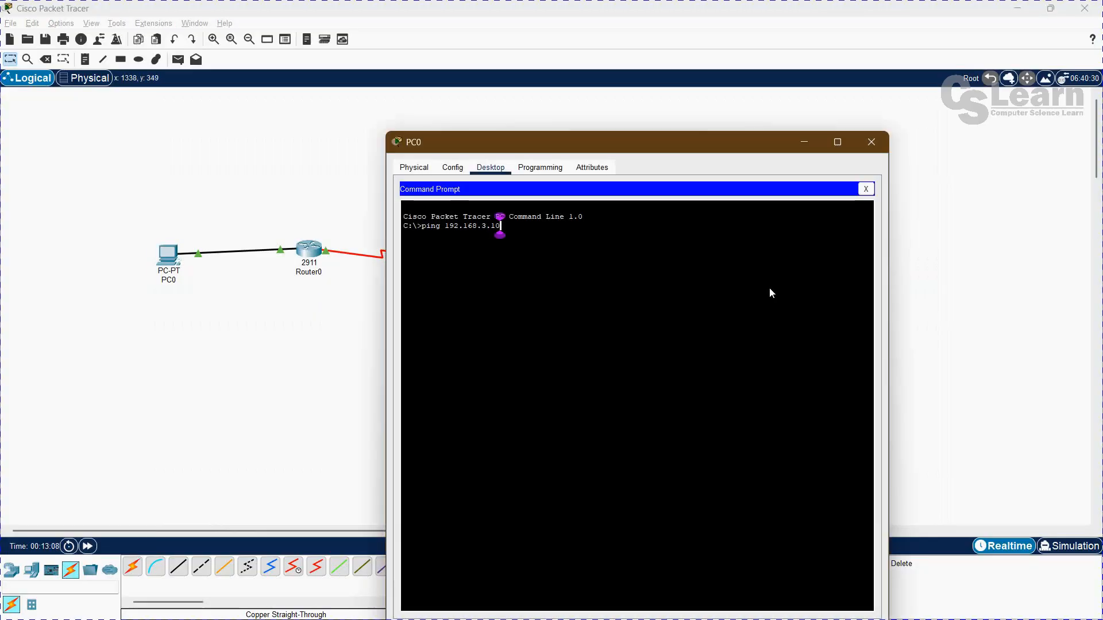
pyautogui.press('Return')
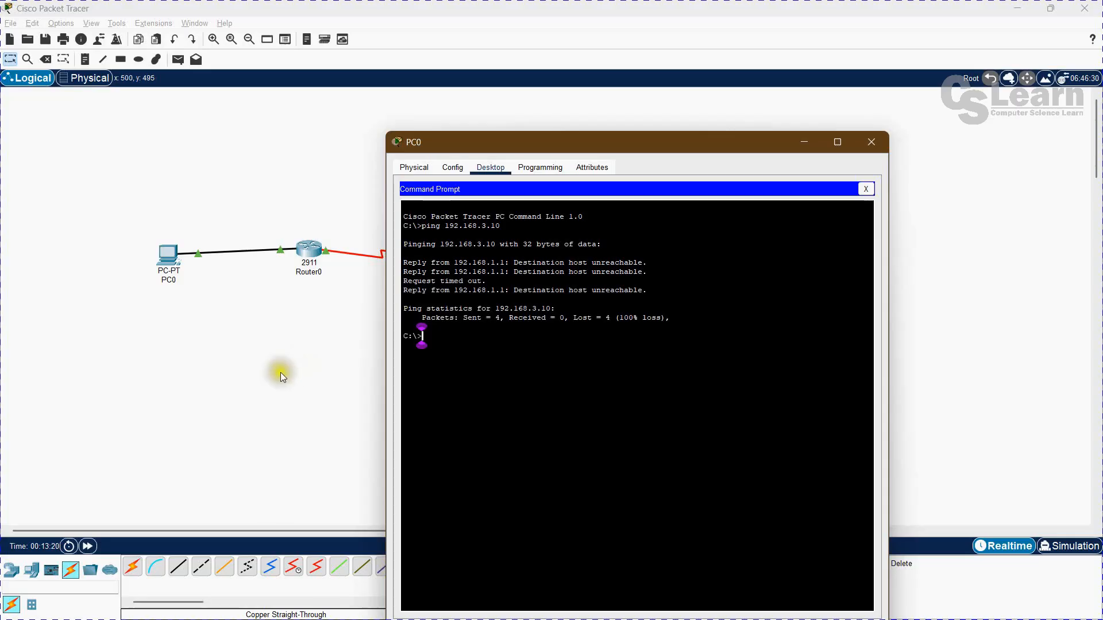
# Step: Ping Router0's LAN address 192.168.1.1 from PC0's command prompt
pyautogui.click(266, 353)
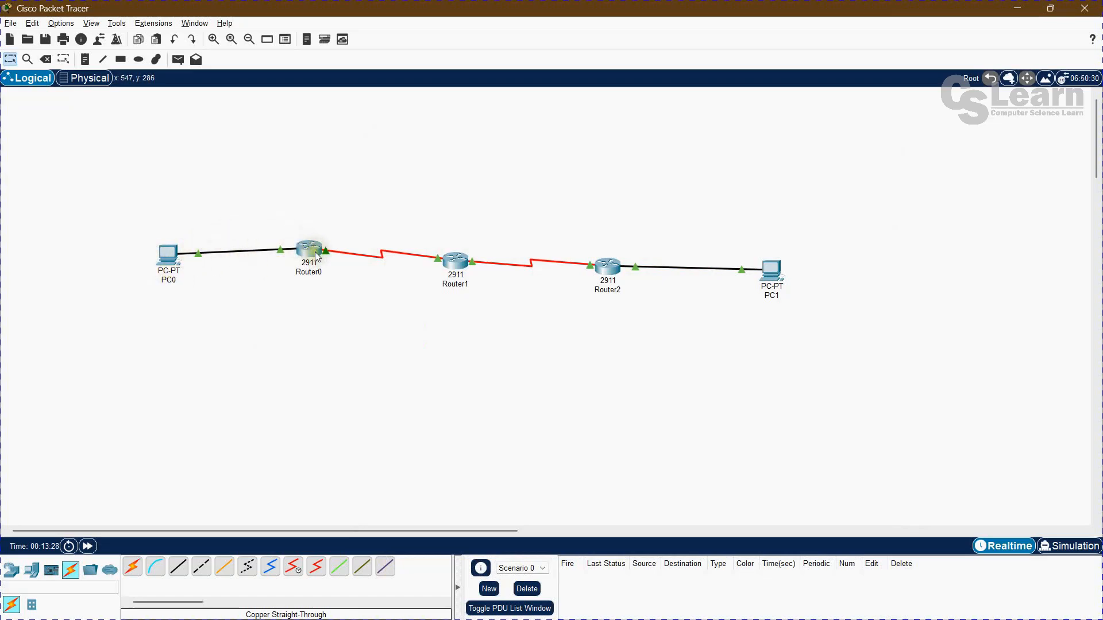
pyautogui.moveTo(316, 254)
pyautogui.hotkey('alt', 'Tab')
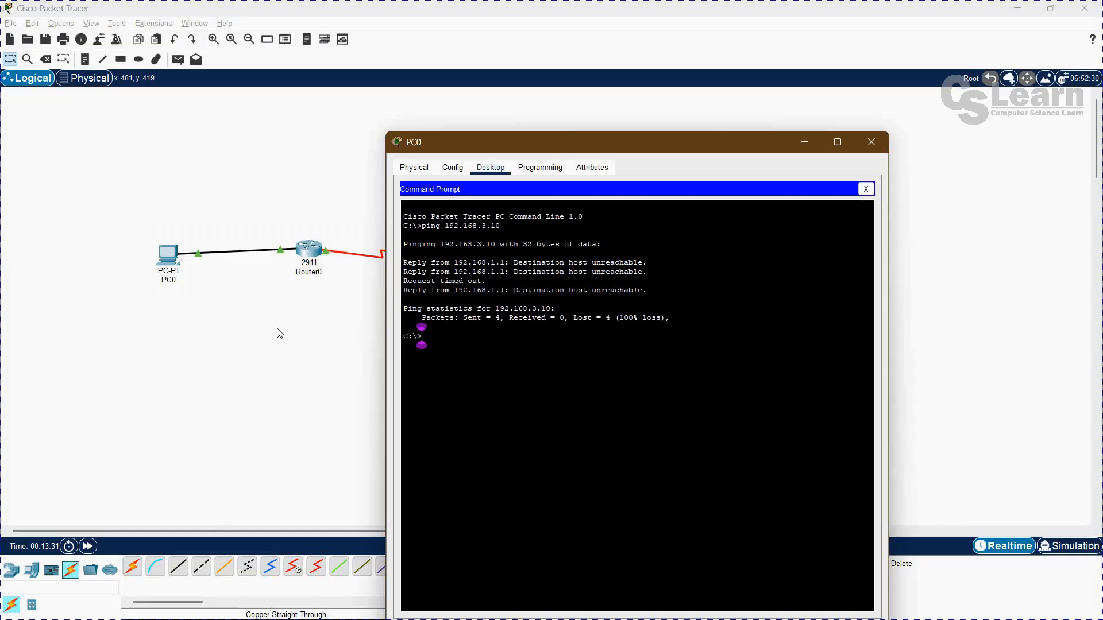
pyautogui.write('ping 192.168.1.1')
pyautogui.press('Return')
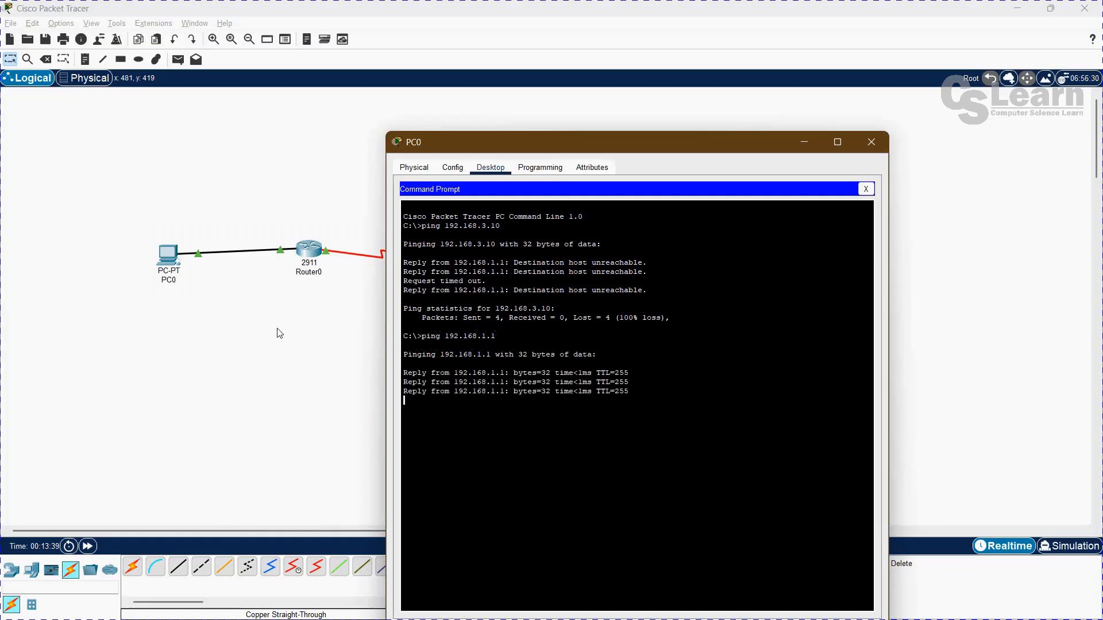
# Step: Check Router1's interface addresses in the topology and ping its serial address 10.0.0.5 from PC0
pyautogui.click(290, 412)
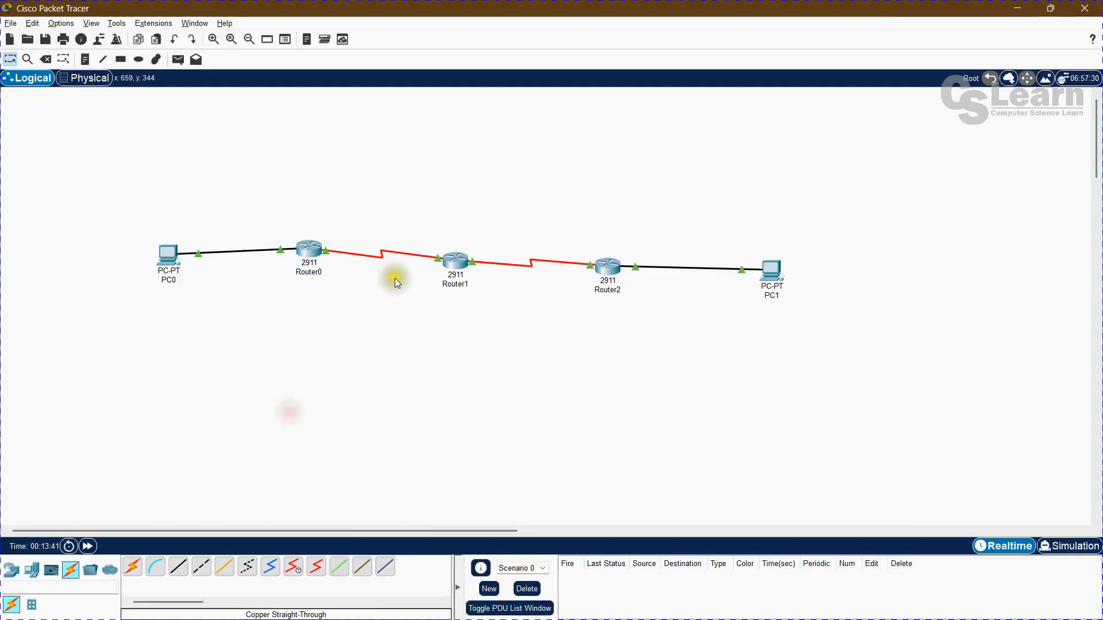
pyautogui.moveTo(456, 271)
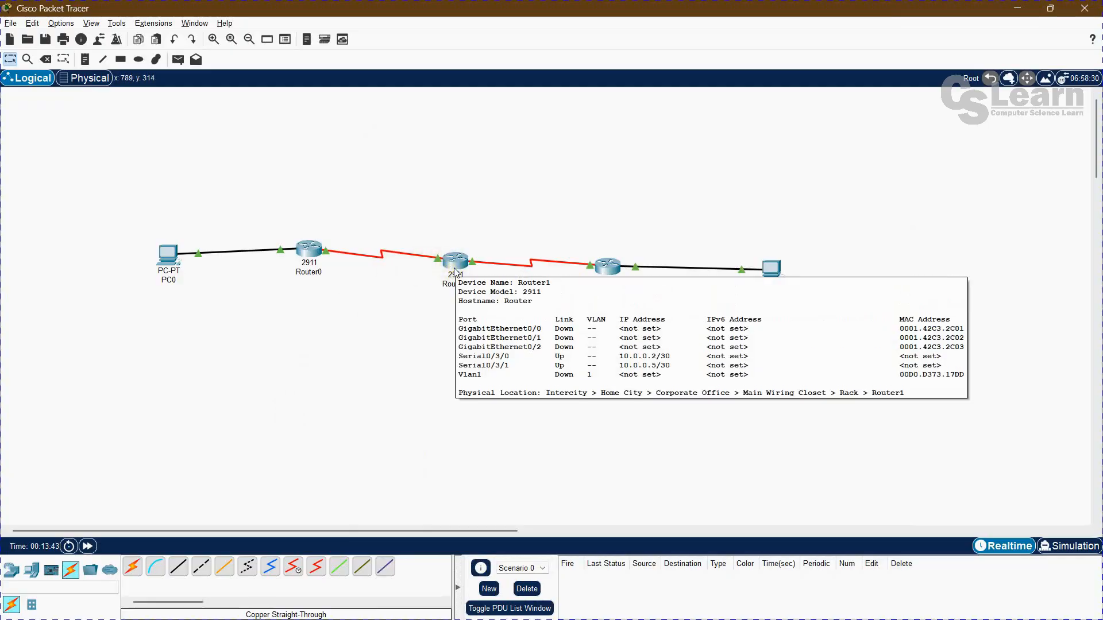
pyautogui.click(366, 329)
pyautogui.moveTo(454, 271)
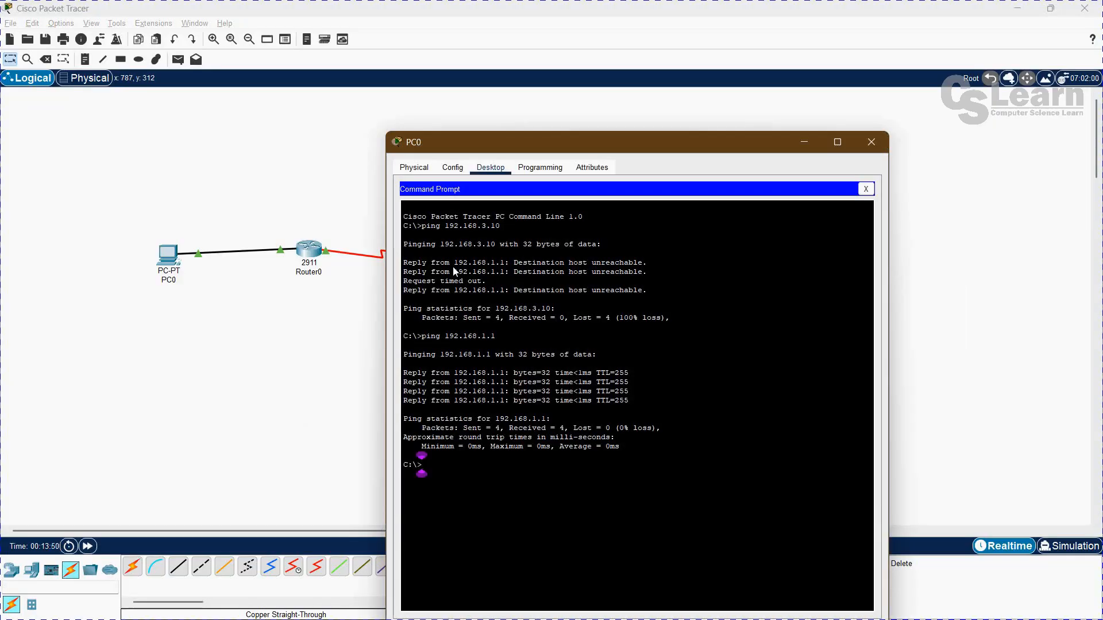
pyautogui.write('ping 10.0.0.5')
pyautogui.press('Return')
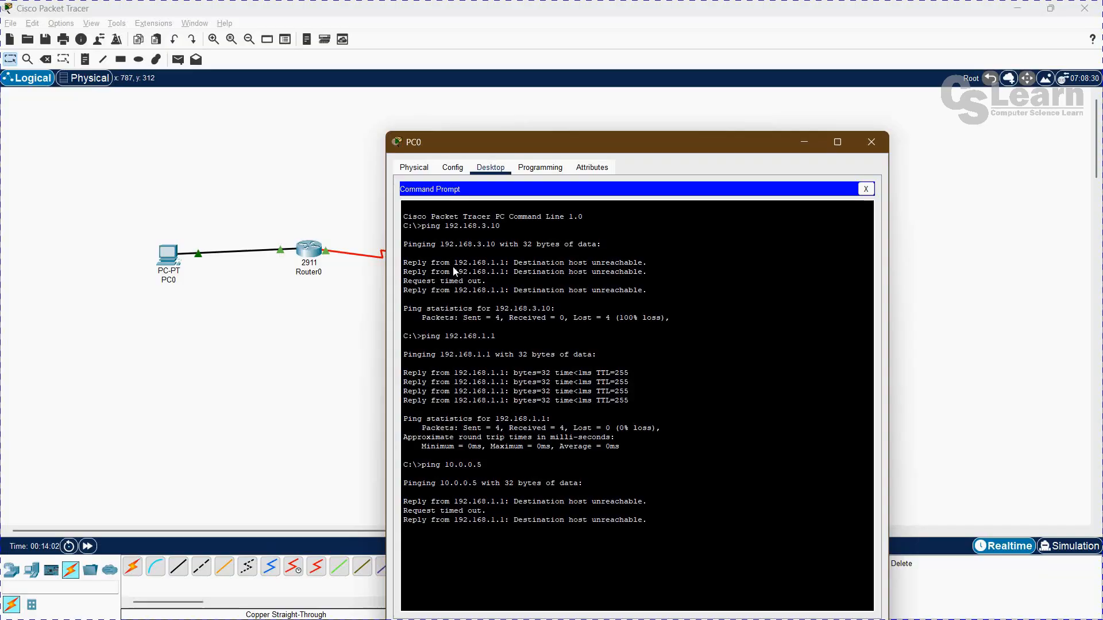
# Step: Ping Router1's serial address 10.0.0.2 from PC0 and close the Command Prompt
pyautogui.press('Up')
pyautogui.press('BackSpace')
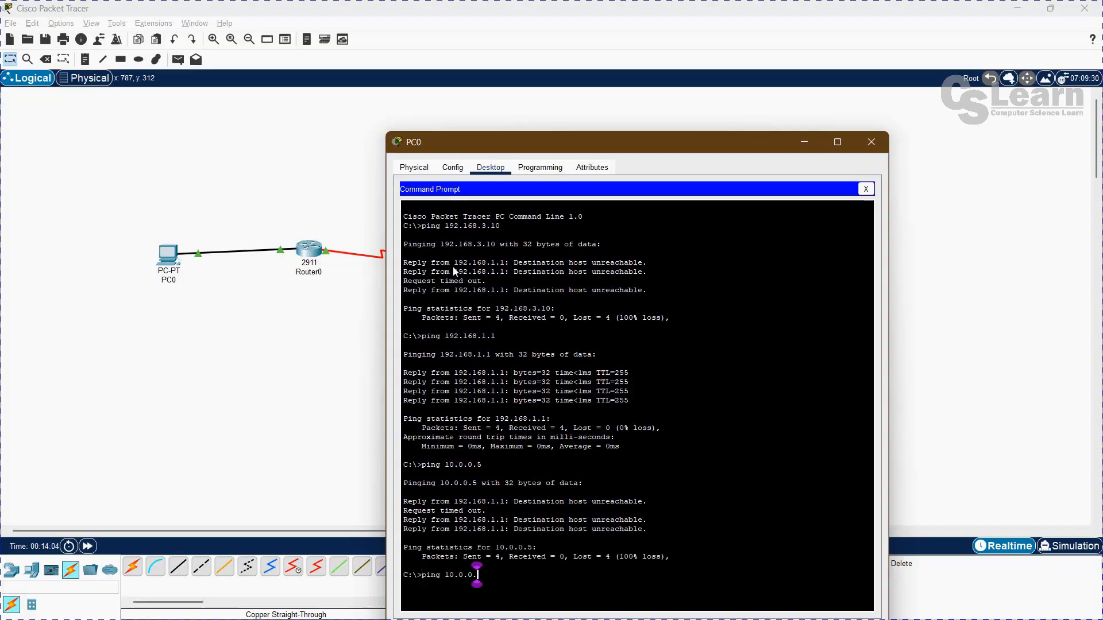
pyautogui.write('2')
pyautogui.press('Return')
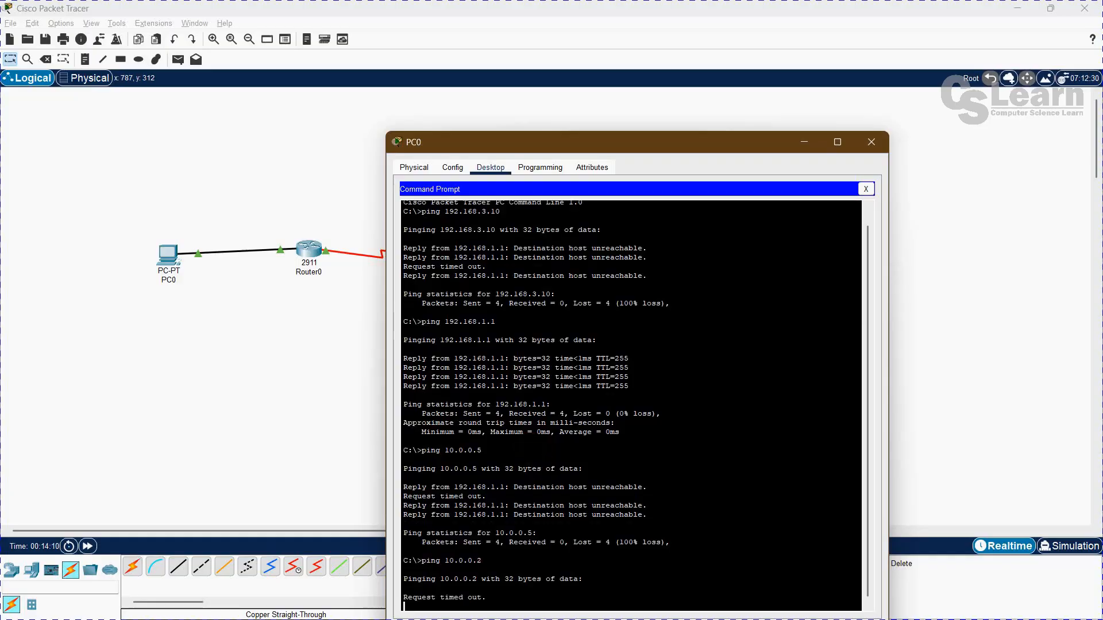
pyautogui.click(866, 190)
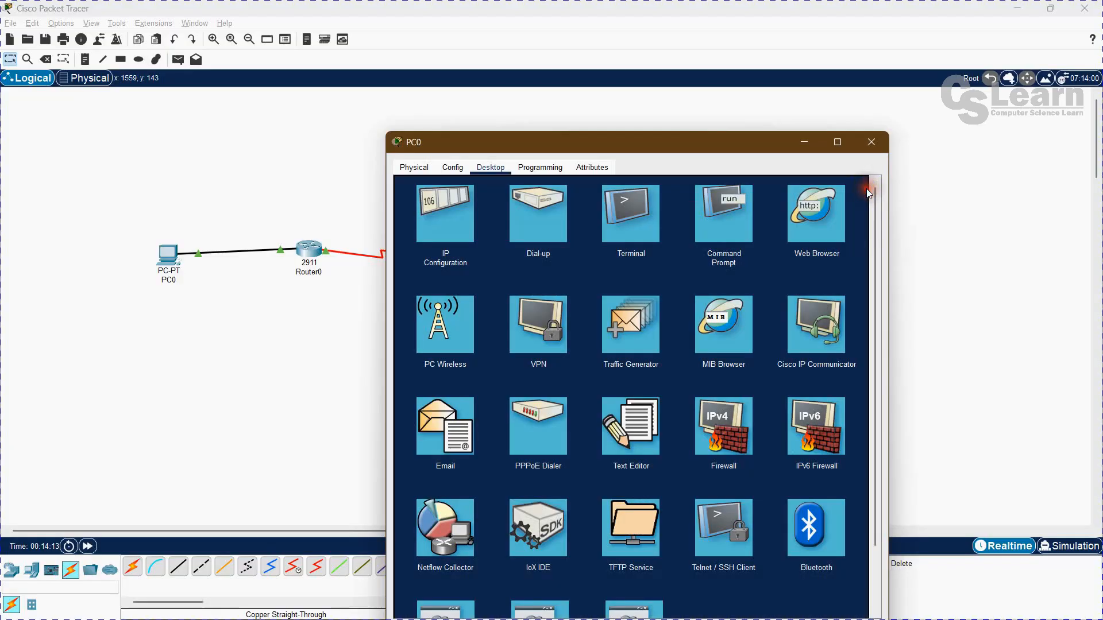
# Step: Return to the topology and examine the interface addresses of Router0 and Router1
pyautogui.click(315, 380)
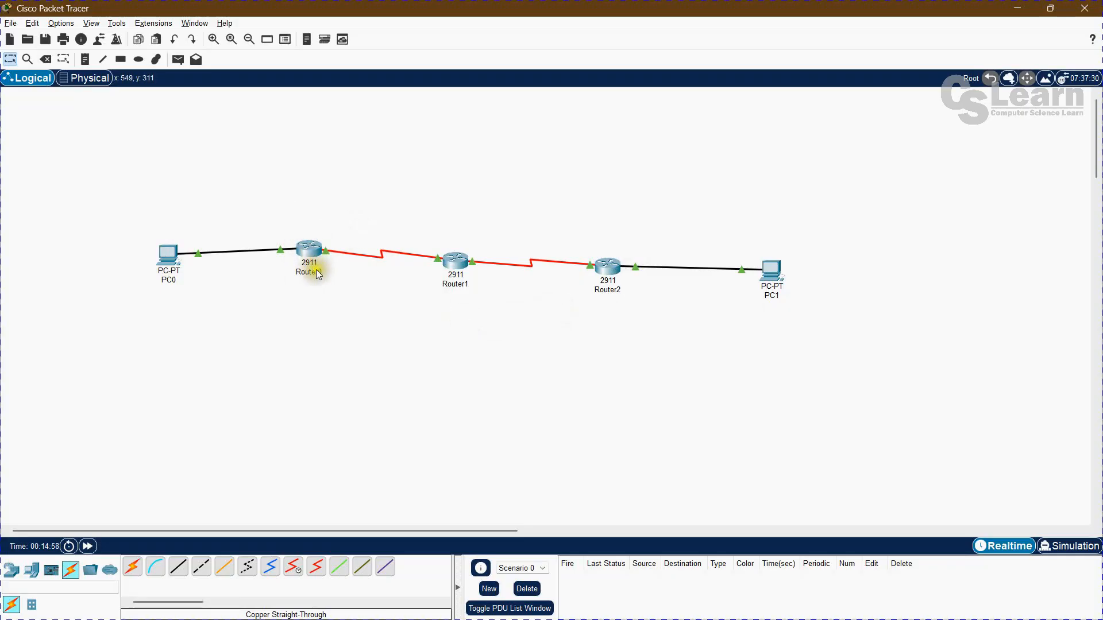
pyautogui.moveTo(315, 265)
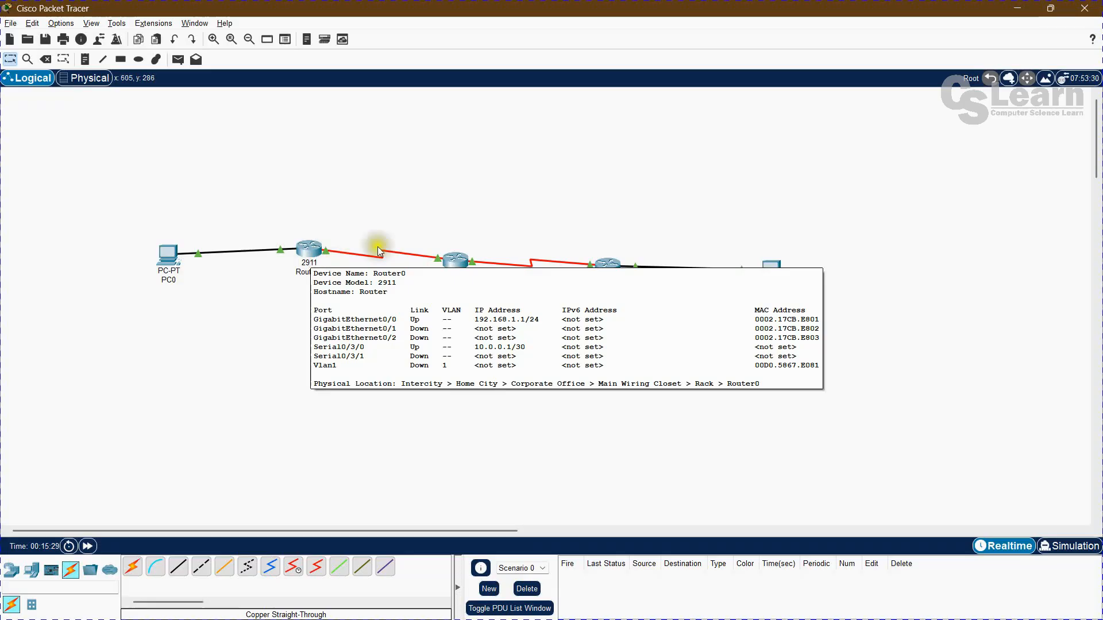
pyautogui.moveTo(465, 267)
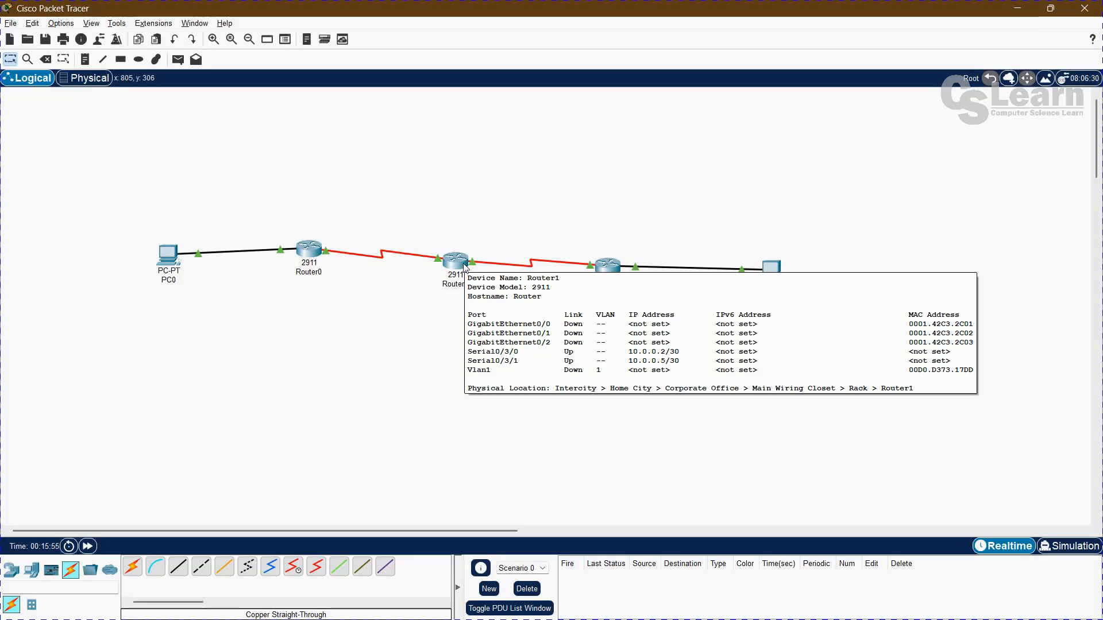
pyautogui.click(259, 423)
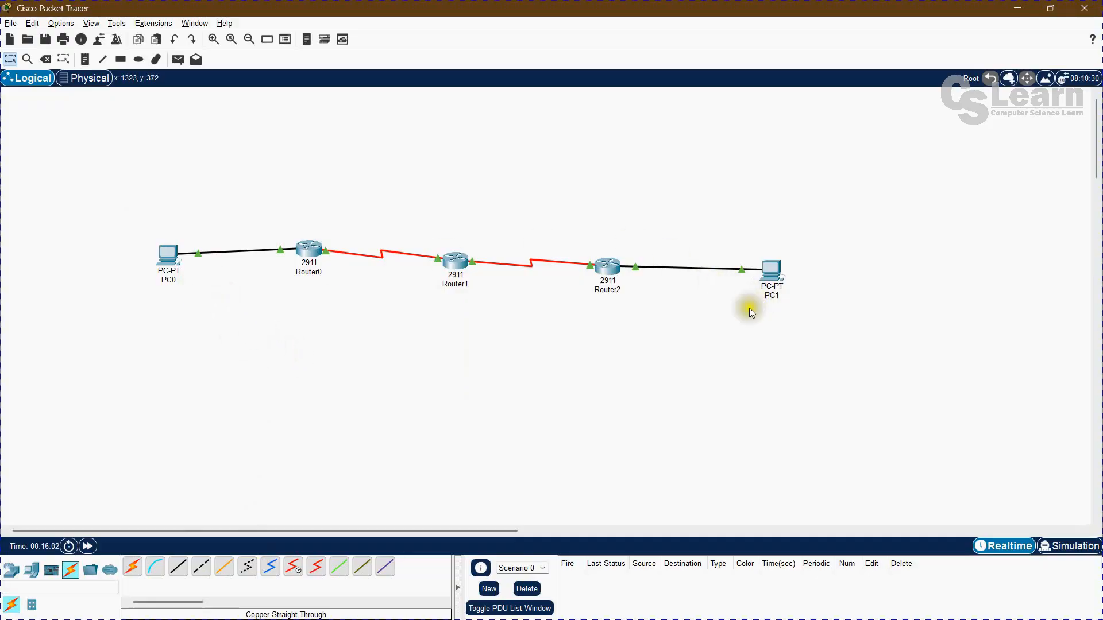
# Step: Open Router0's command line and enter global configuration mode with configure terminal
pyautogui.click(313, 258)
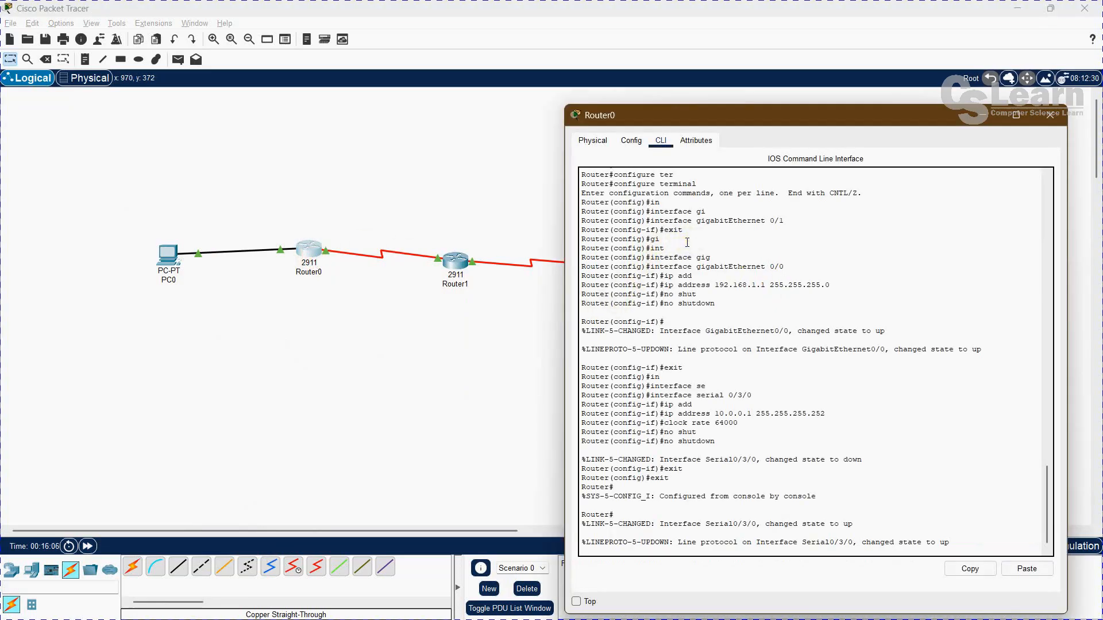
pyautogui.press('Return')
pyautogui.write('conf')
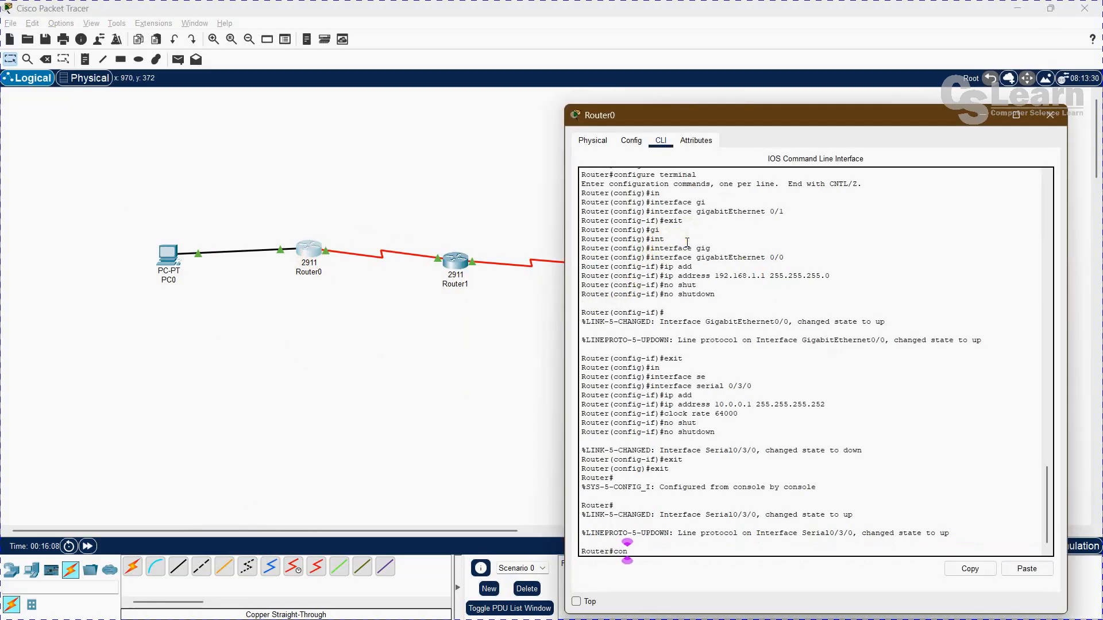
pyautogui.press('Tab')
pyautogui.write('ter')
pyautogui.press('Tab')
pyautogui.press('Return')
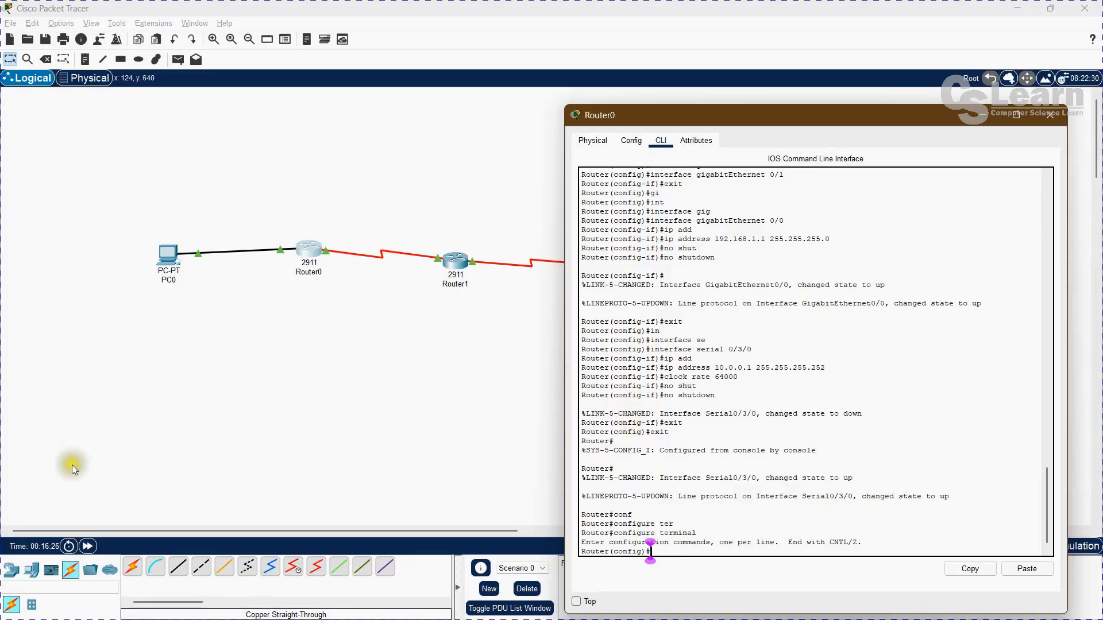
# Step: Examine the addresses of PC1 and the three routers in the topology to determine the destination network and next hop
pyautogui.click(207, 351)
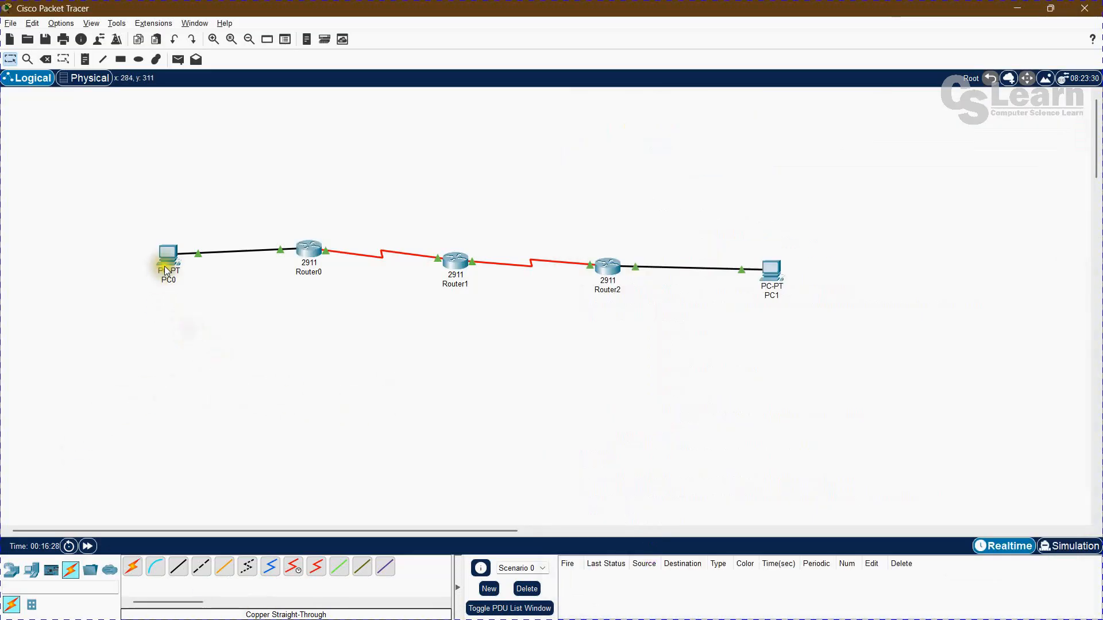
pyautogui.click(744, 333)
pyautogui.moveTo(770, 291)
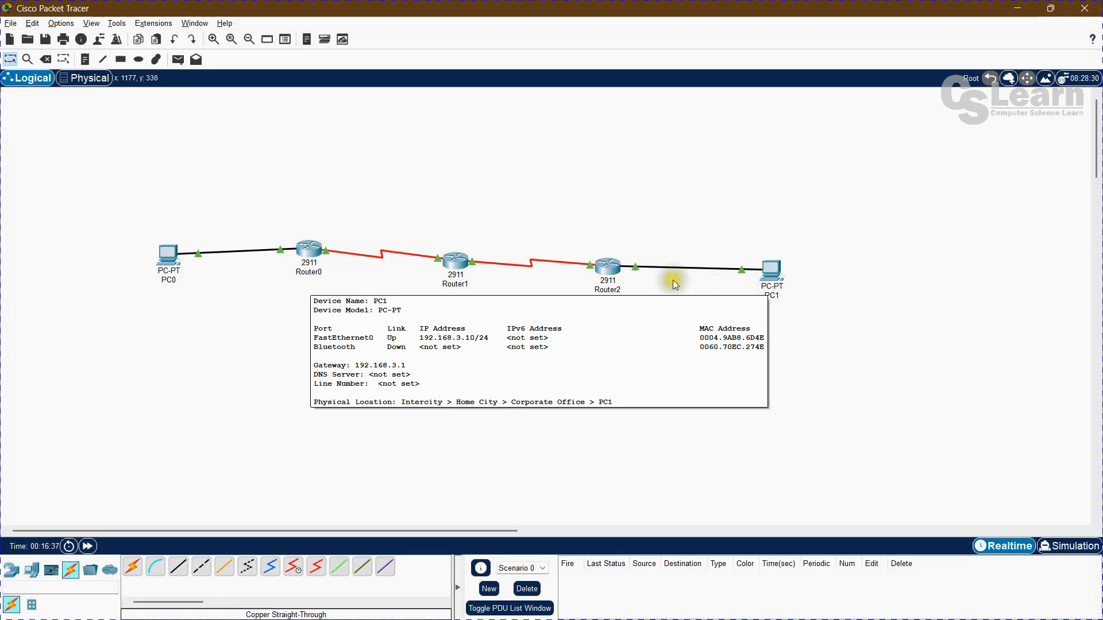
pyautogui.moveTo(612, 276)
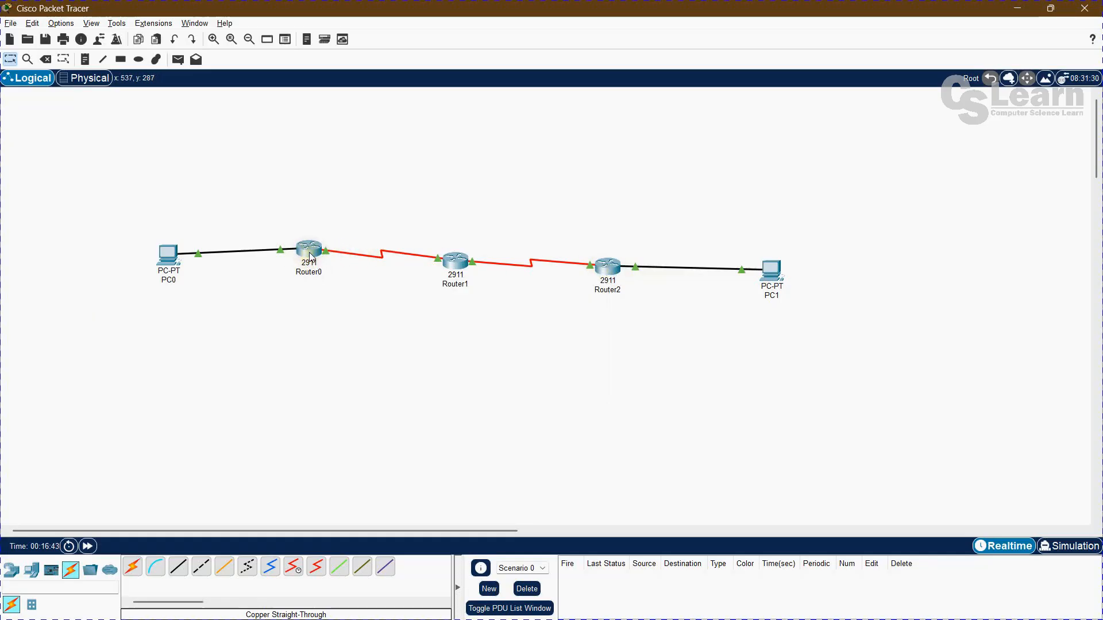
pyautogui.moveTo(309, 255)
pyautogui.moveTo(453, 263)
pyautogui.moveTo(309, 276)
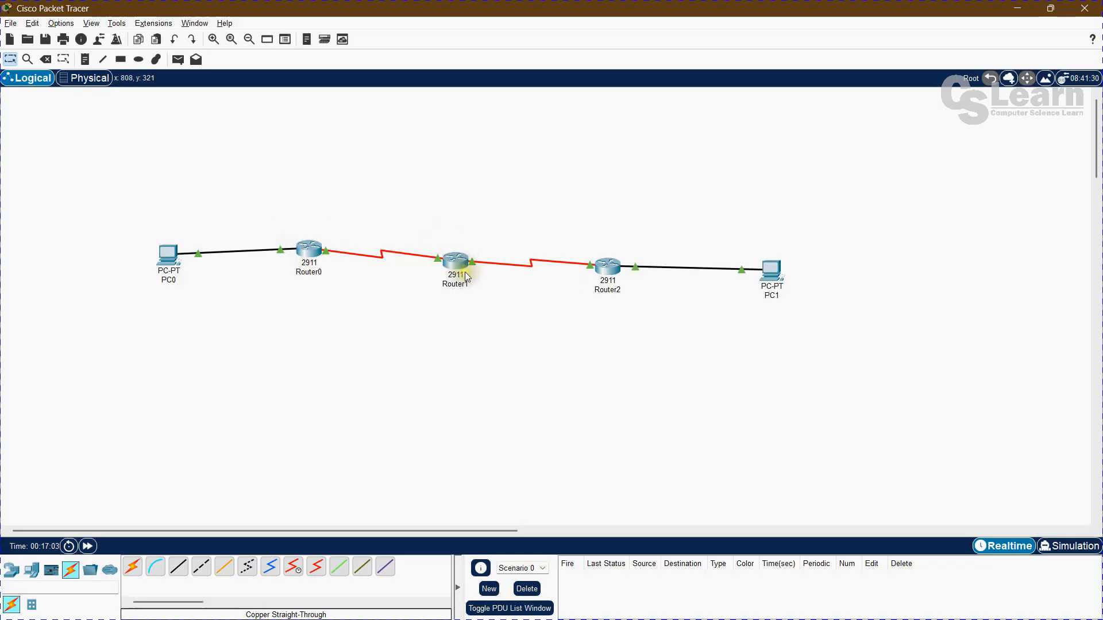
pyautogui.moveTo(460, 272)
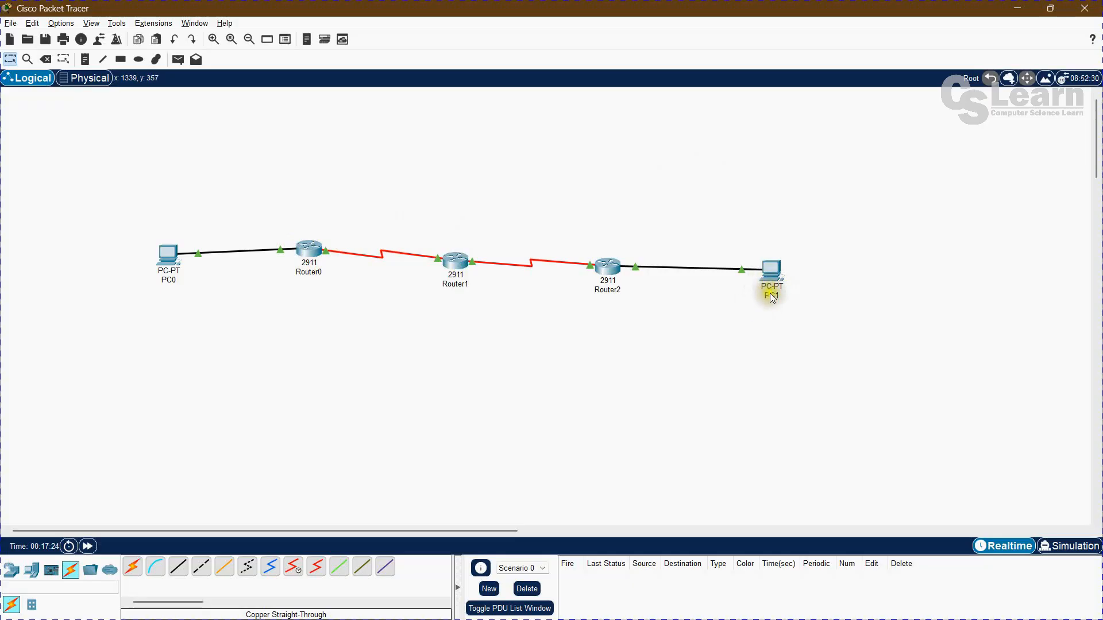
pyautogui.moveTo(770, 293)
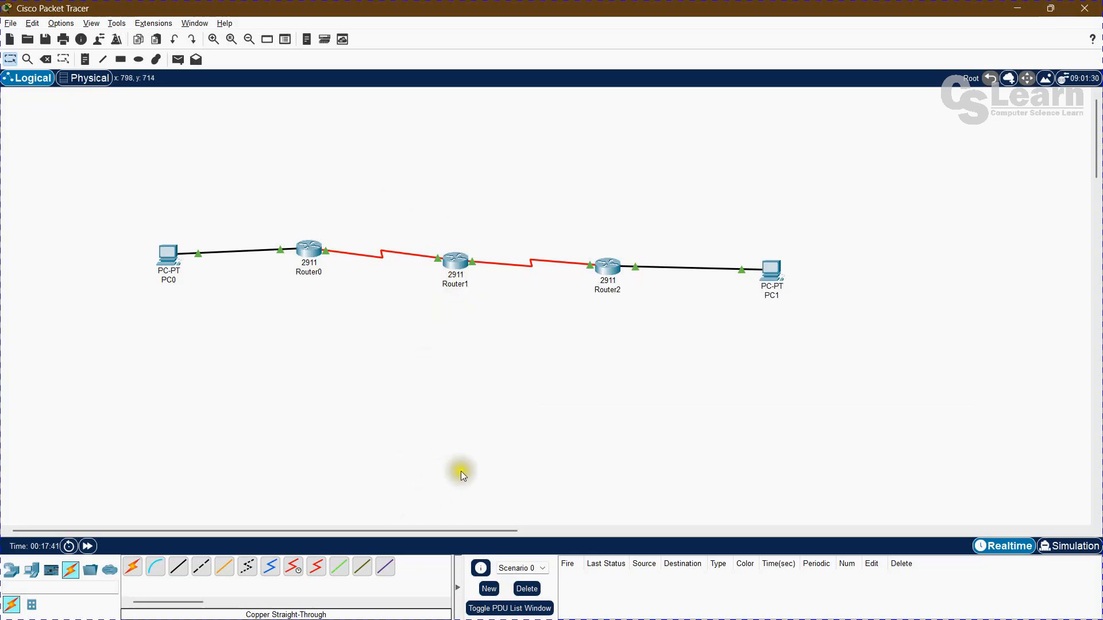
# Step: In Router0's command line, start an ip route command for destination network 192.168.3.0 with mask 255.255.255.0
pyautogui.click(307, 249)
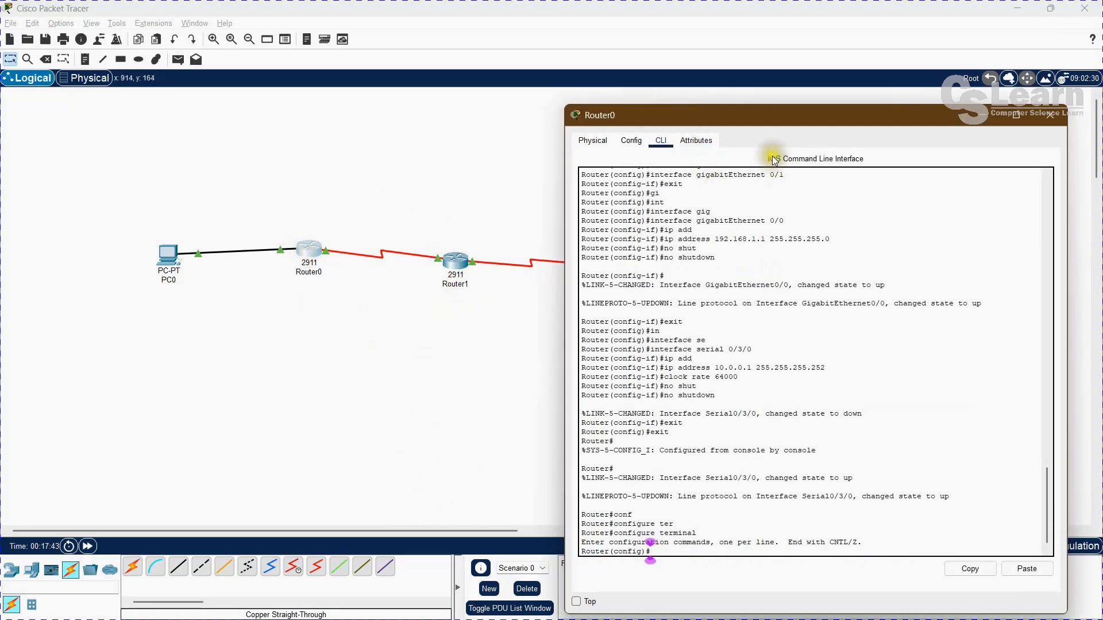
pyautogui.moveTo(762, 118); pyautogui.dragTo(549, 86)
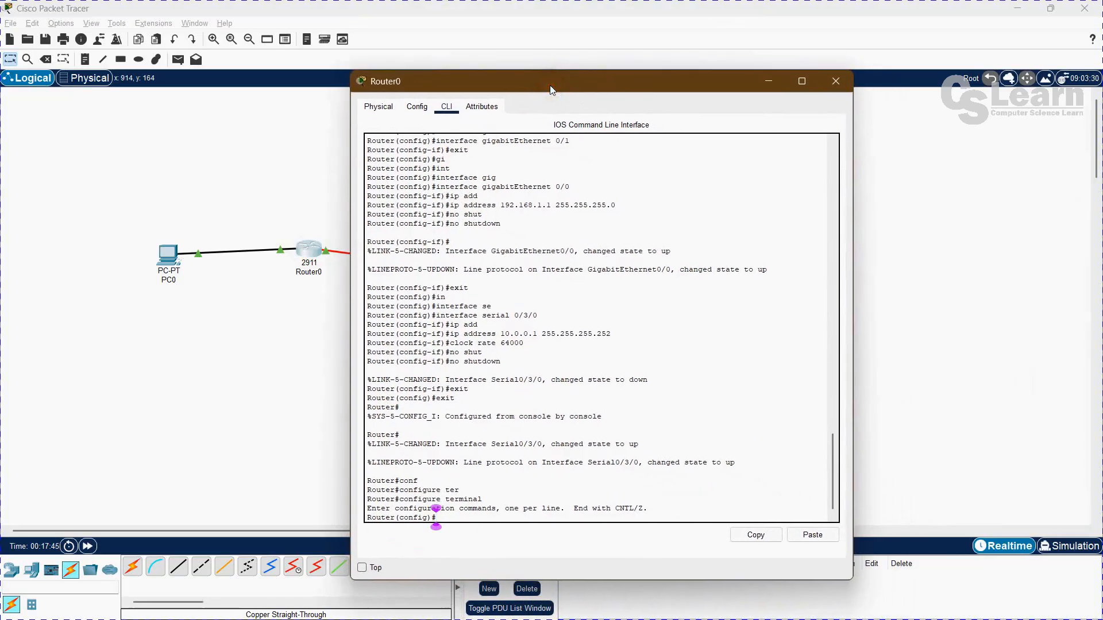
pyautogui.write('ip route 192.168')
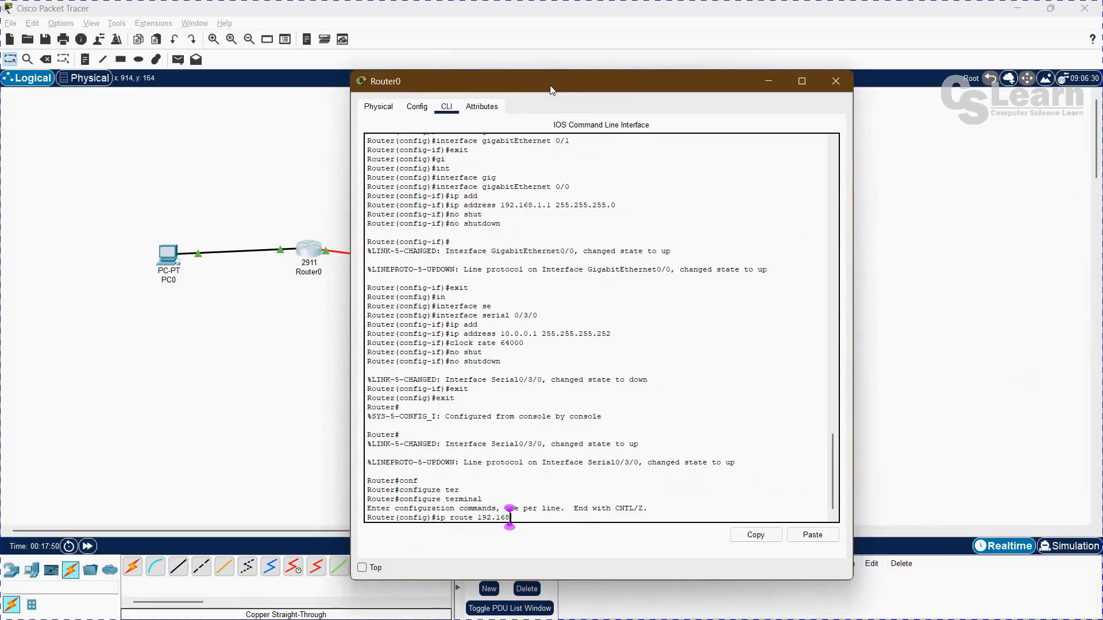
pyautogui.write('.3.0')
pyautogui.click(212, 332)
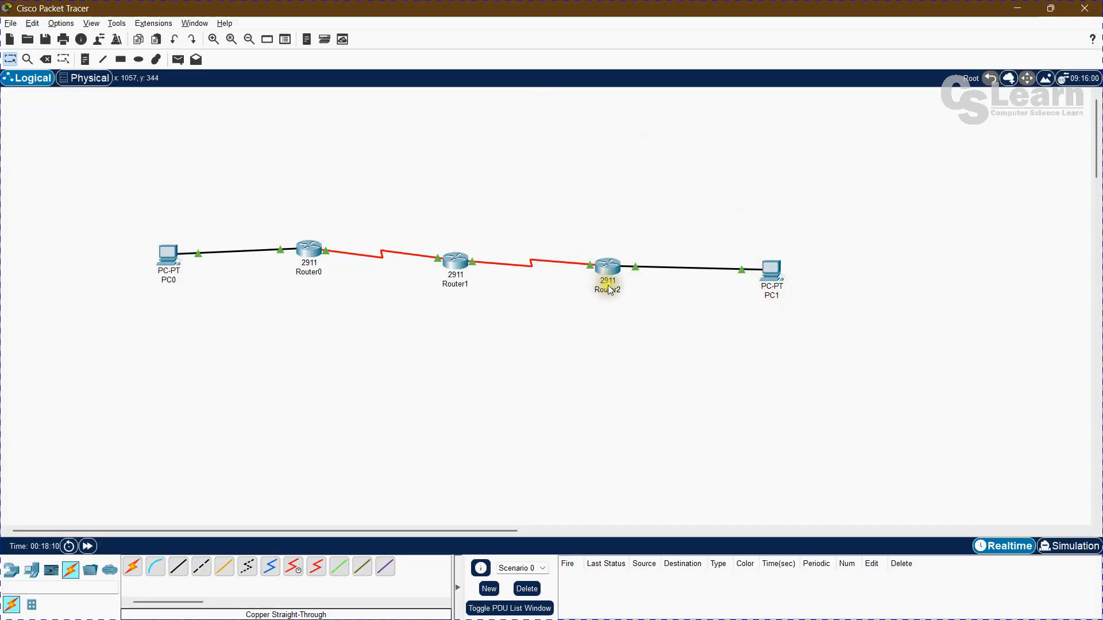
pyautogui.moveTo(610, 291)
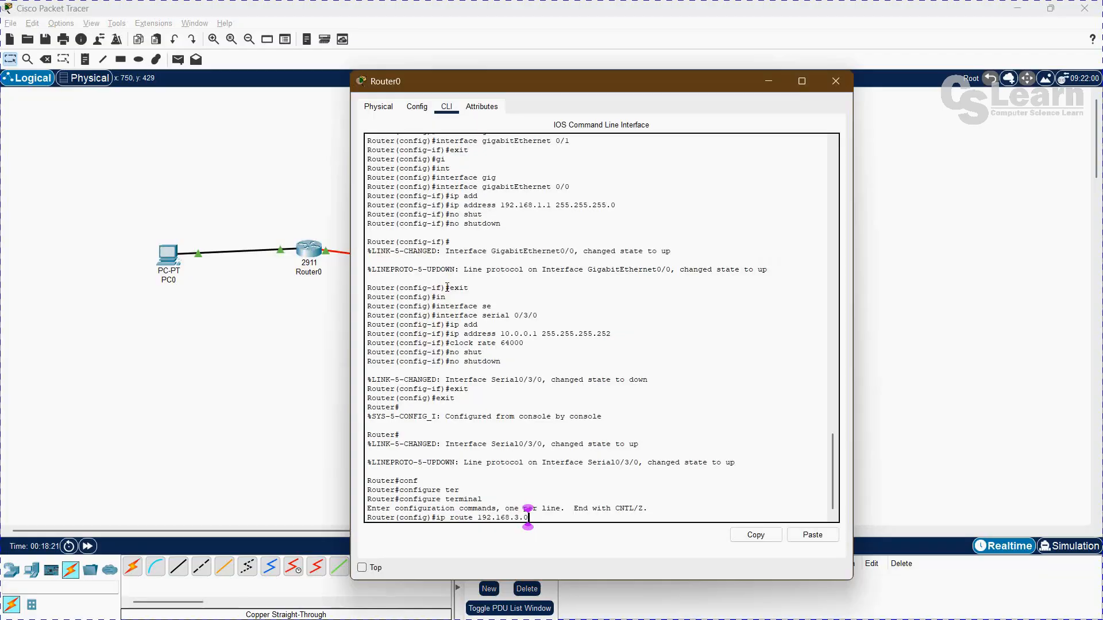
pyautogui.write('2.168.3.0 255.255.255.0')
# Step: Complete Router0's static route with next hop 10.0.0.2, check it against Router1's interface addresses, and submit the command
pyautogui.click(344, 300)
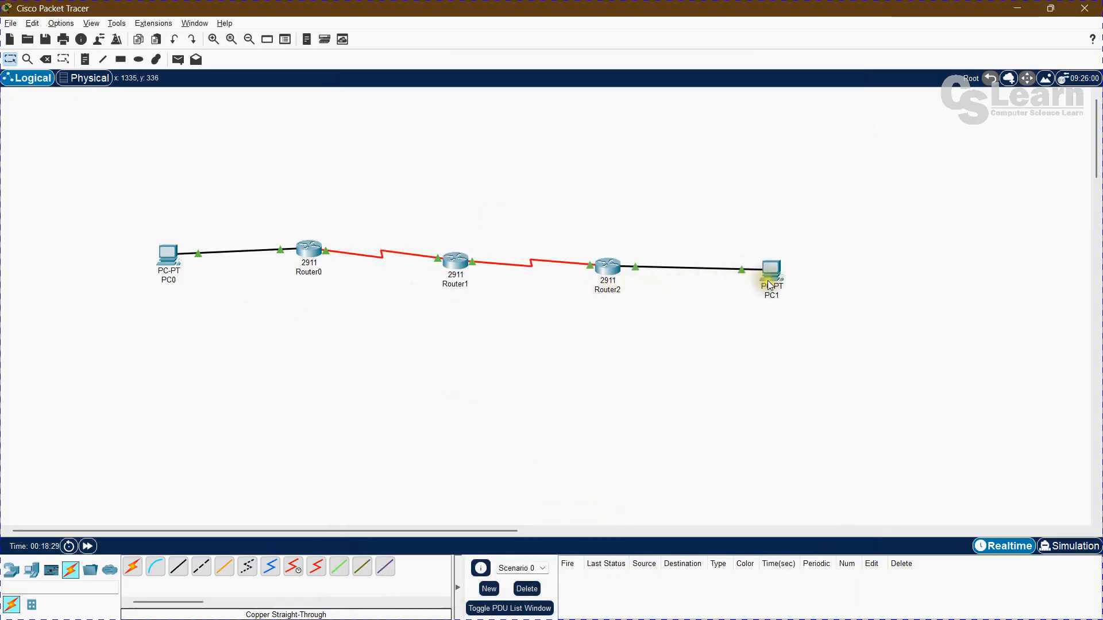
pyautogui.hotkey('alt', 'Tab')
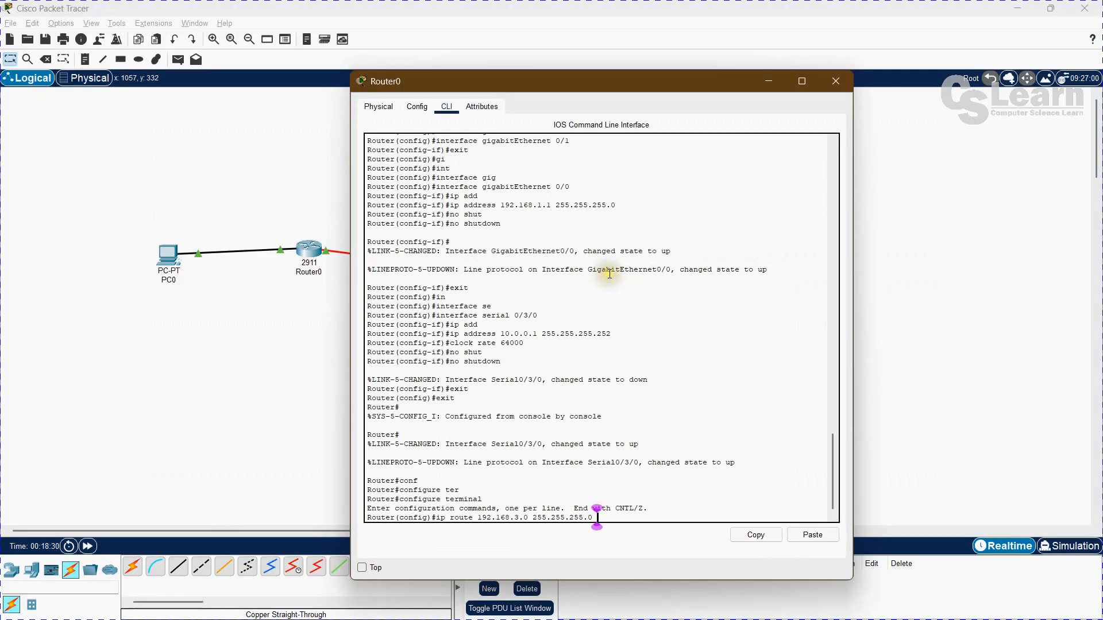
pyautogui.write('10.0.0.2')
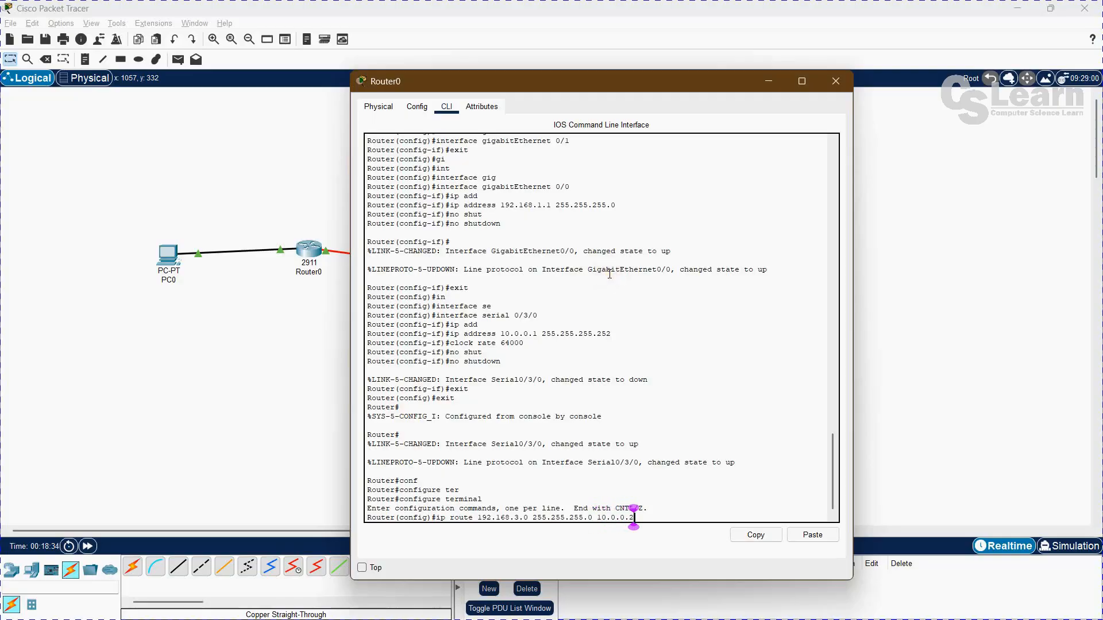
pyautogui.click(269, 349)
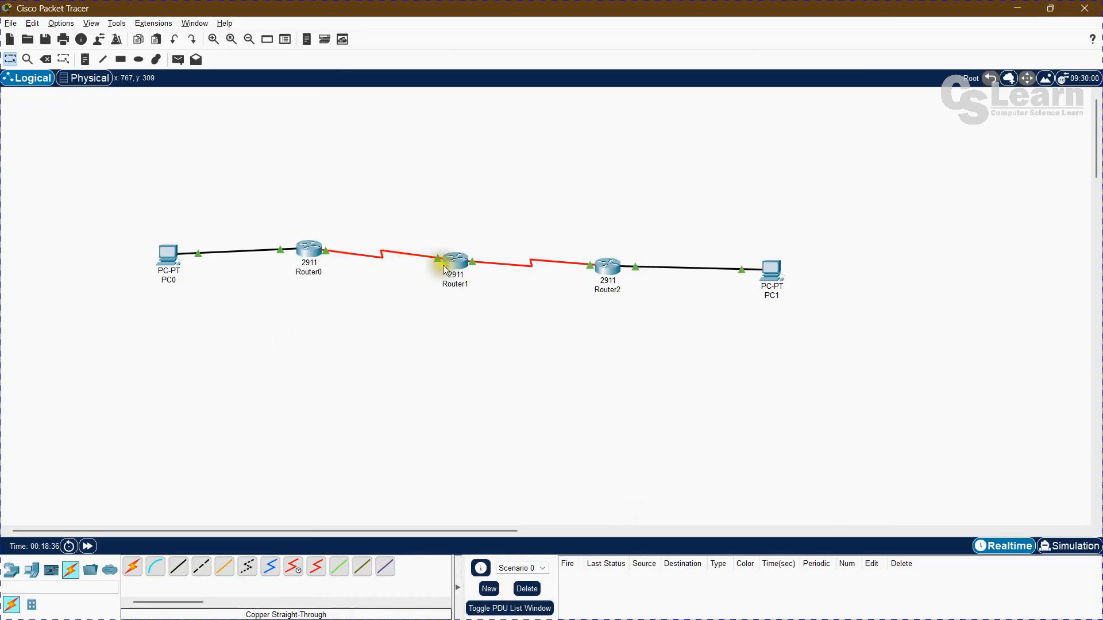
pyautogui.click(300, 268)
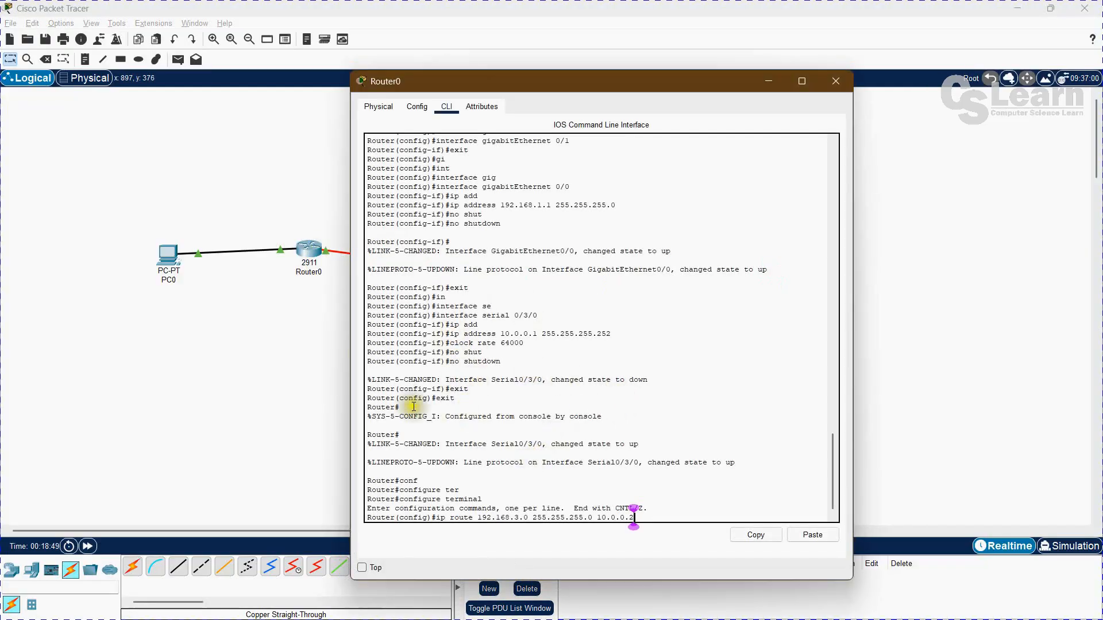
pyautogui.click(328, 393)
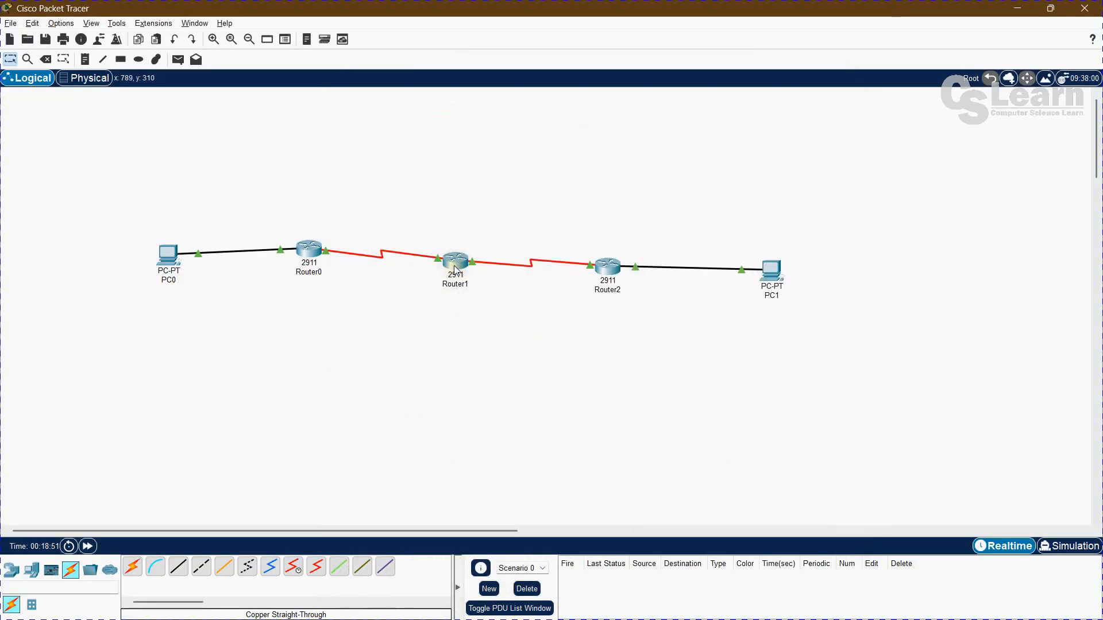
pyautogui.moveTo(455, 268)
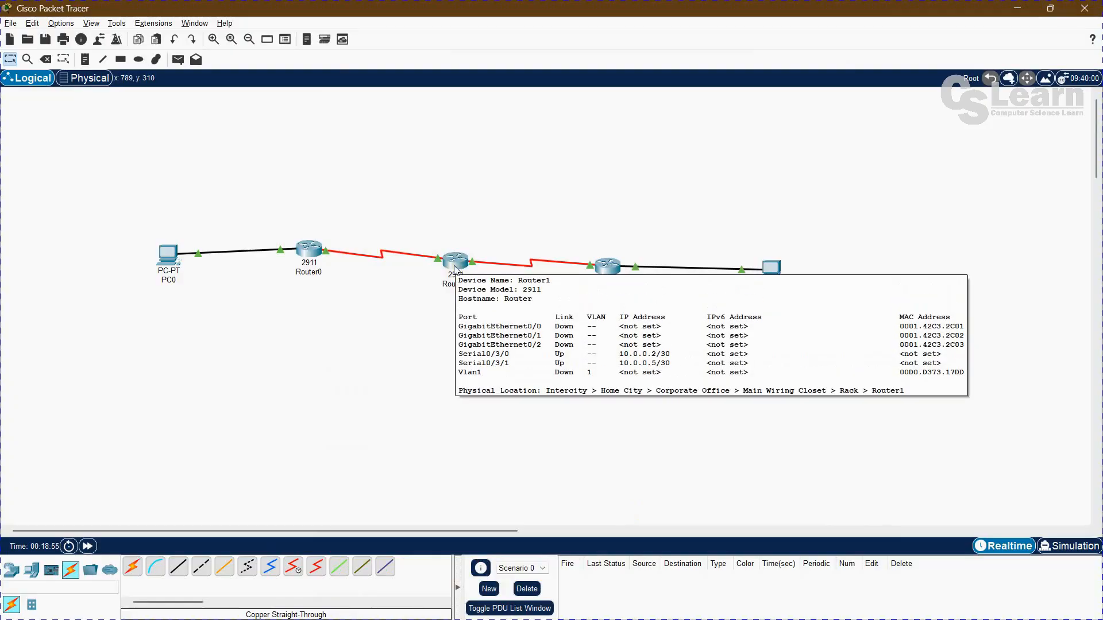
pyautogui.hotkey('alt', 'Tab')
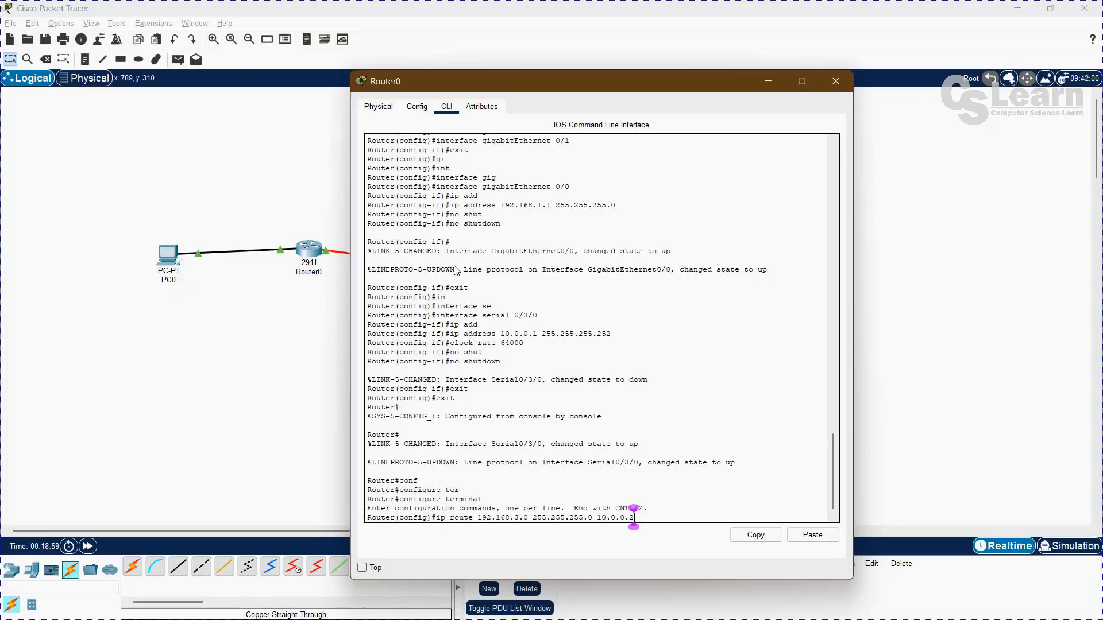
pyautogui.press('Return')
# Step: Exit global configuration mode on Router0, log out of its console, and return to the user prompt
pyautogui.write('exit')
pyautogui.press('Return')
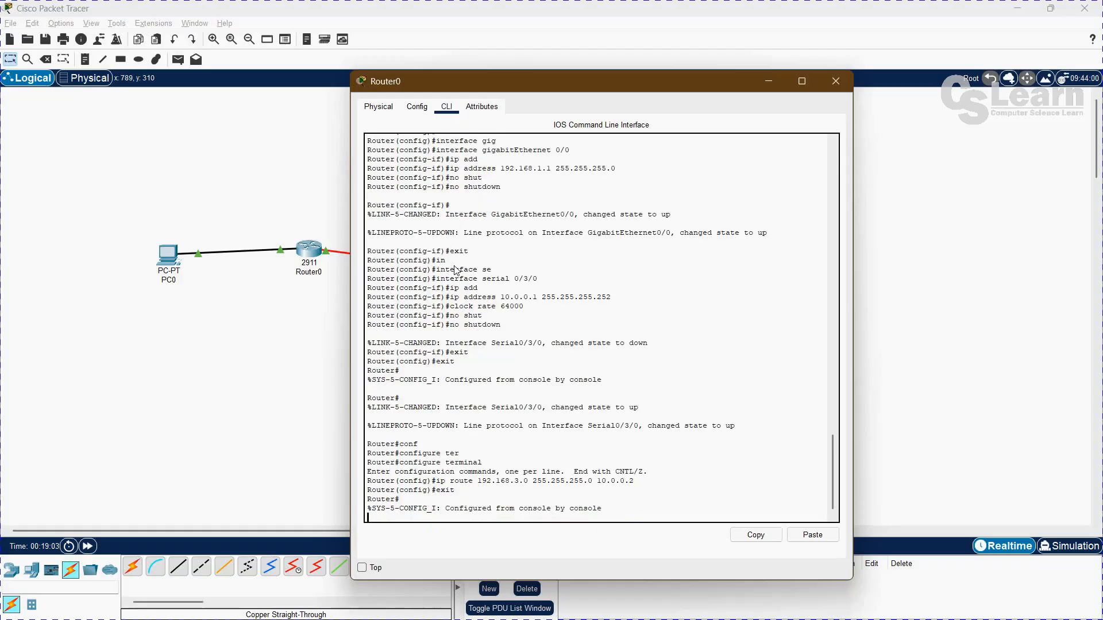
pyautogui.press('Return')
pyautogui.write('exit')
pyautogui.press('Return')
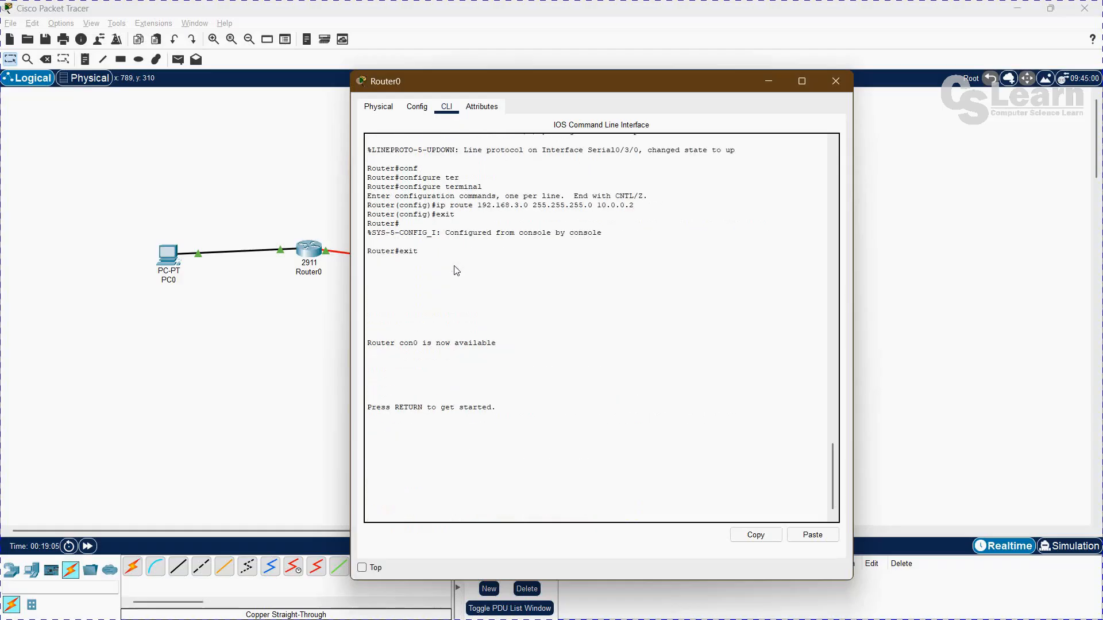
pyautogui.press('Return')
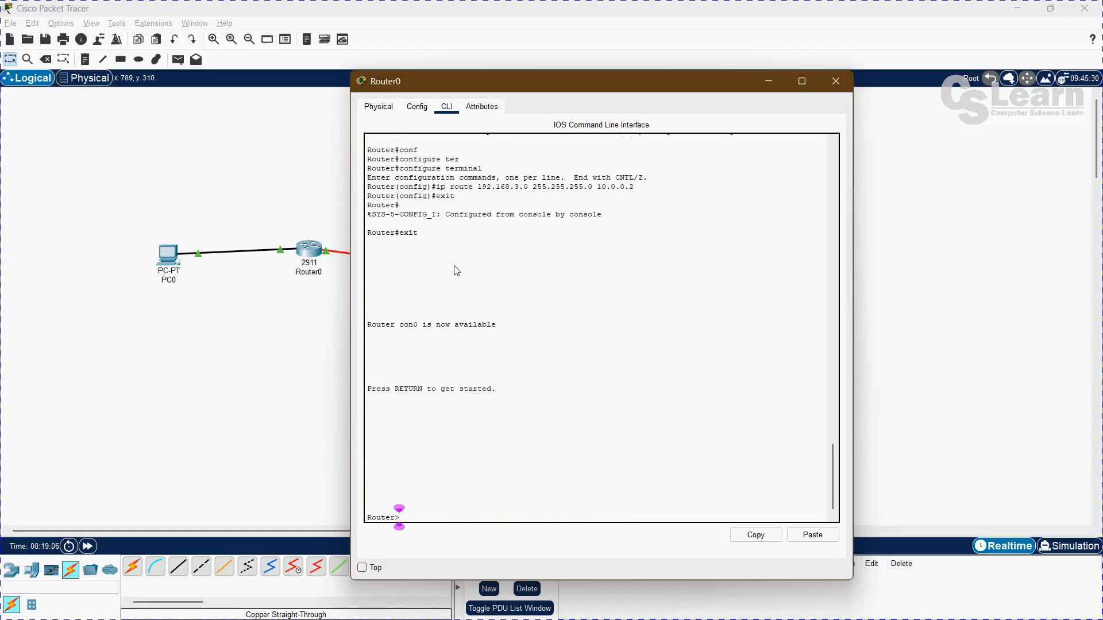
# Step: Ping 10.0.0.2 twice from PC0's Command Prompt and close the prompt
pyautogui.click(232, 344)
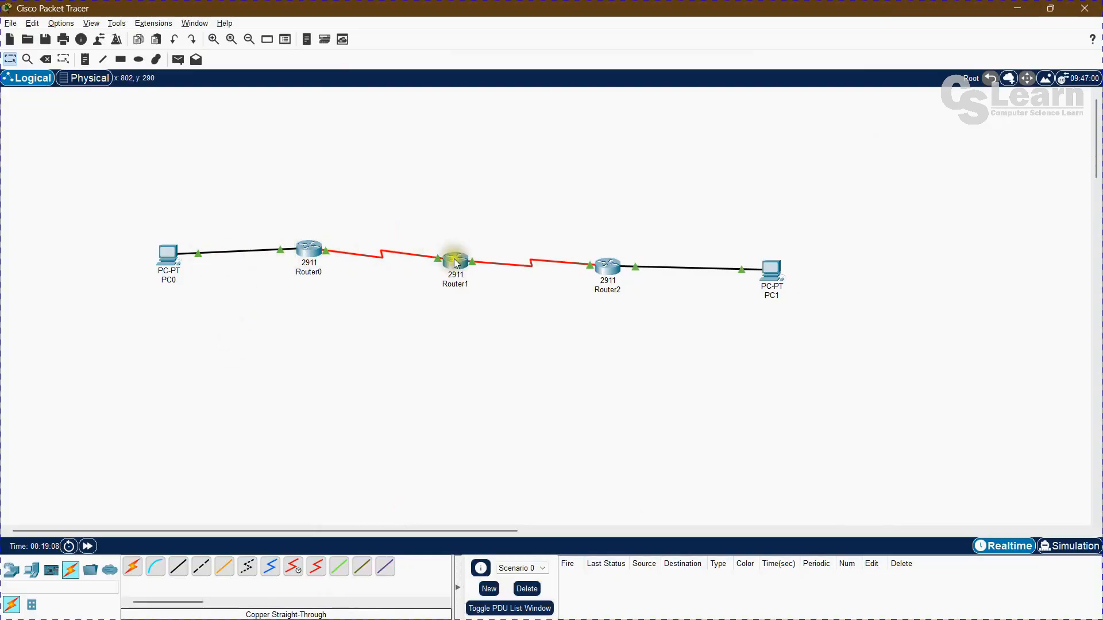
pyautogui.click(177, 255)
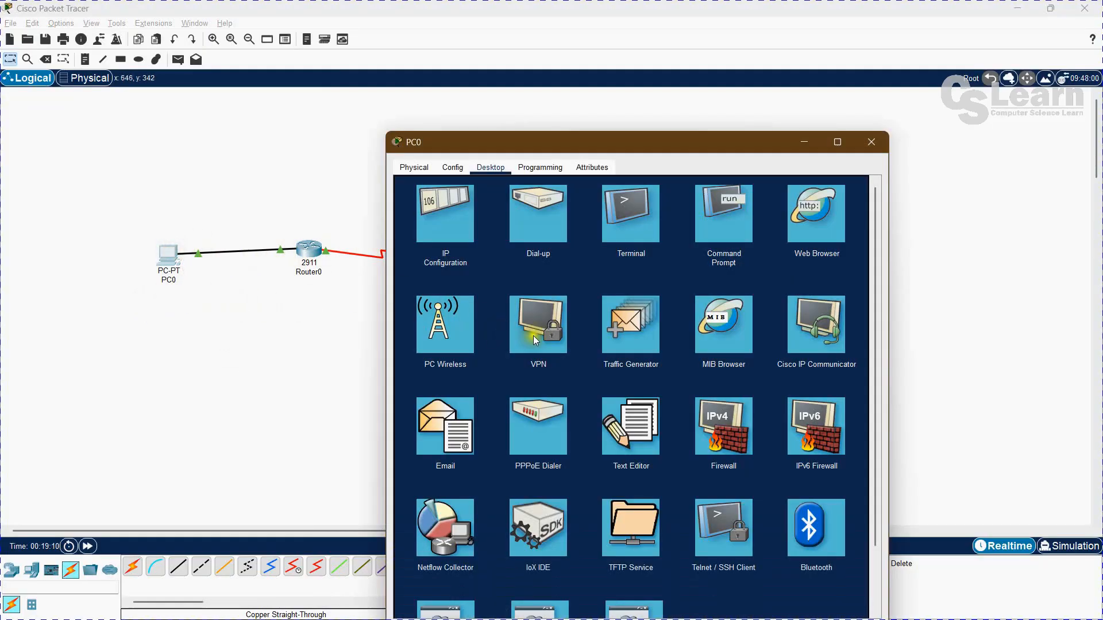
pyautogui.click(711, 217)
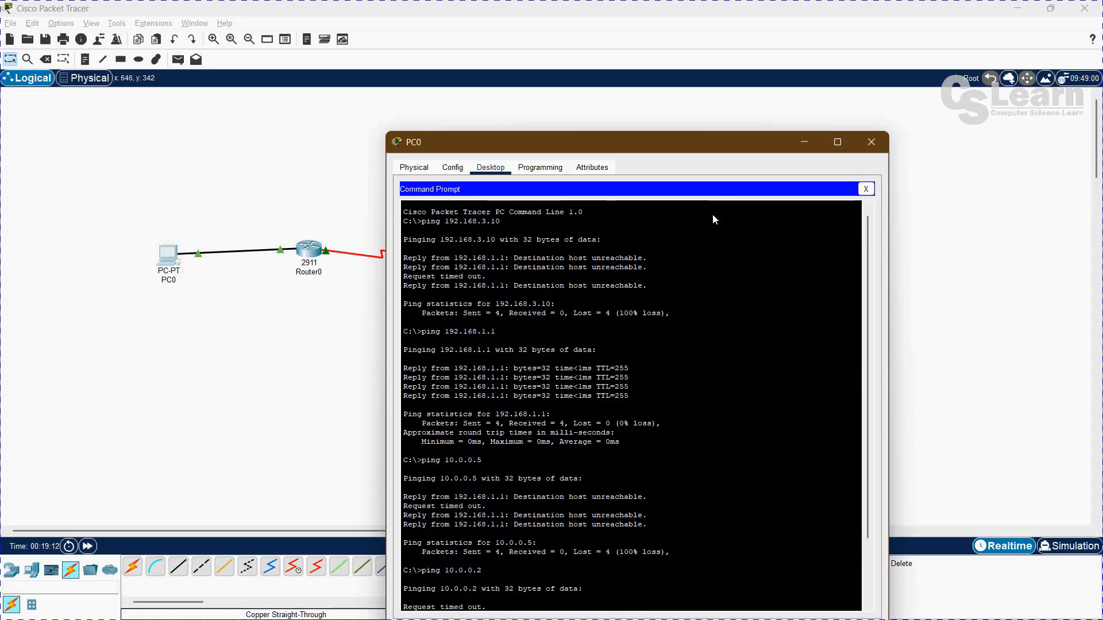
pyautogui.click(471, 472)
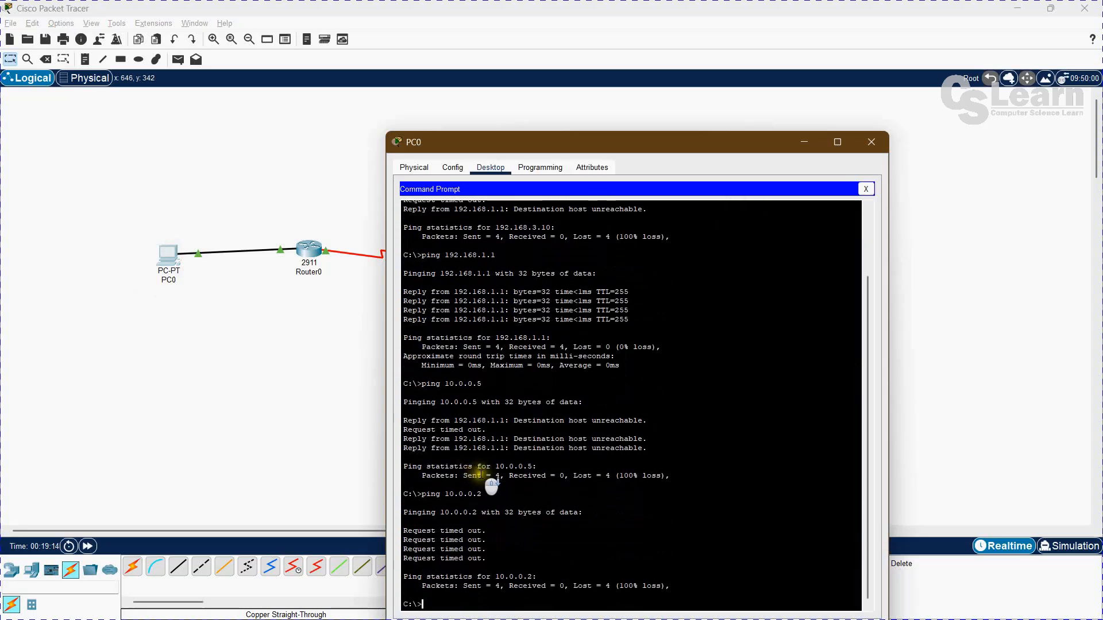
pyautogui.write('ping 10.0')
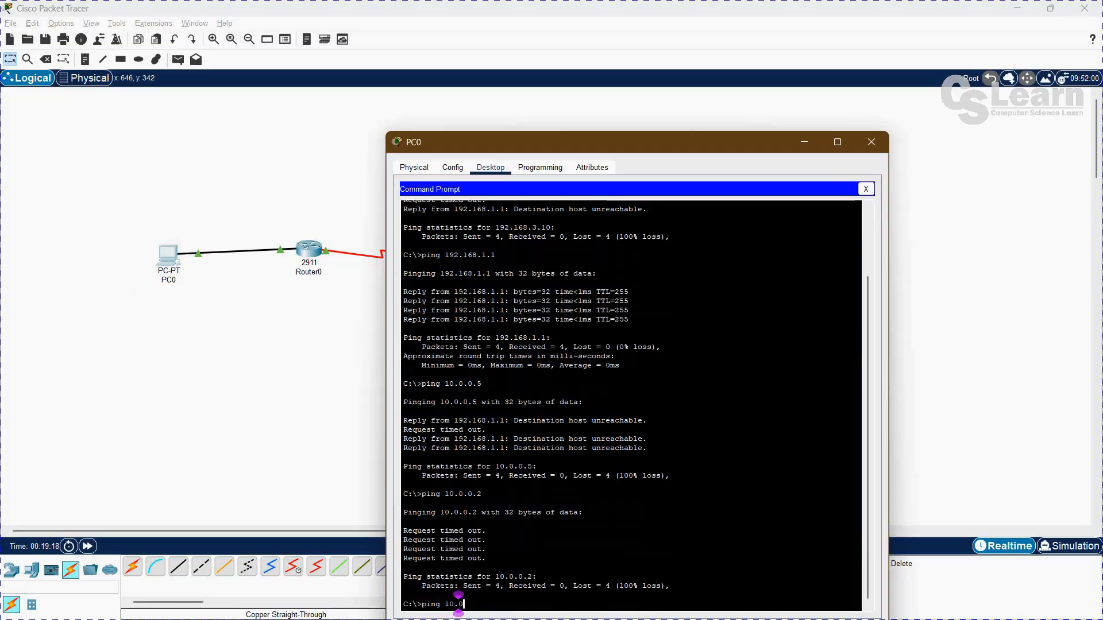
pyautogui.write('.0.2')
pyautogui.press('Return')
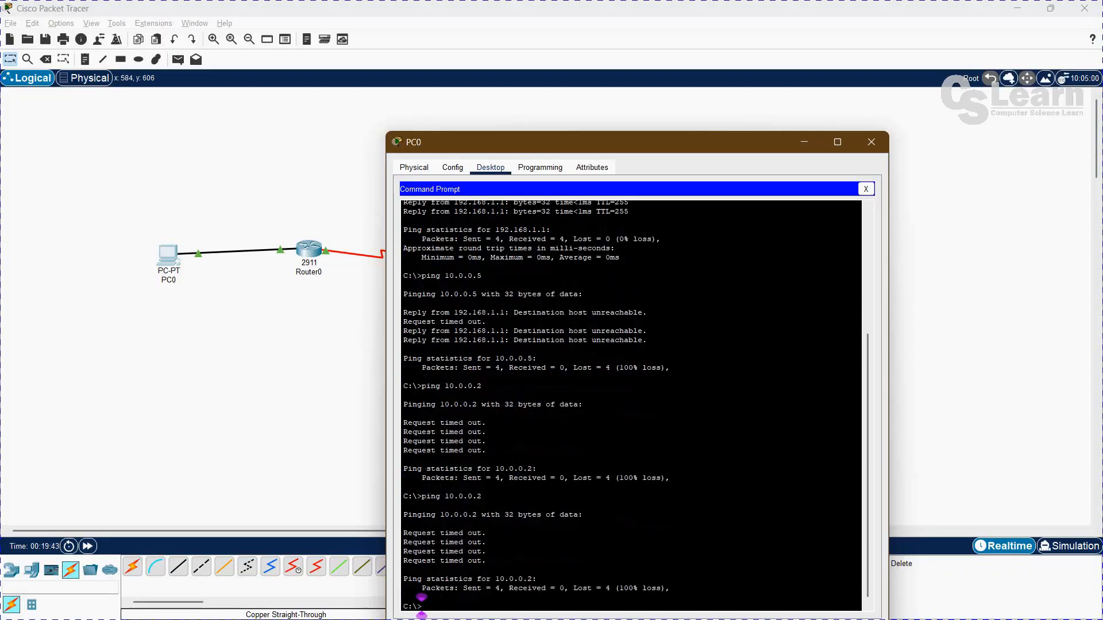
pyautogui.press('Up')
pyautogui.press('Return')
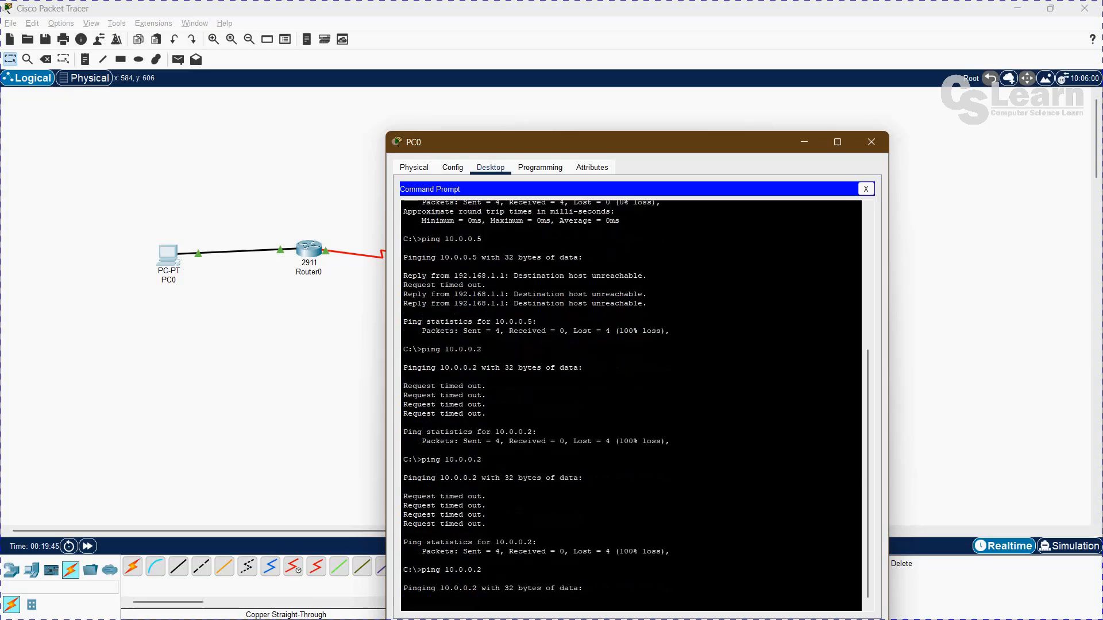
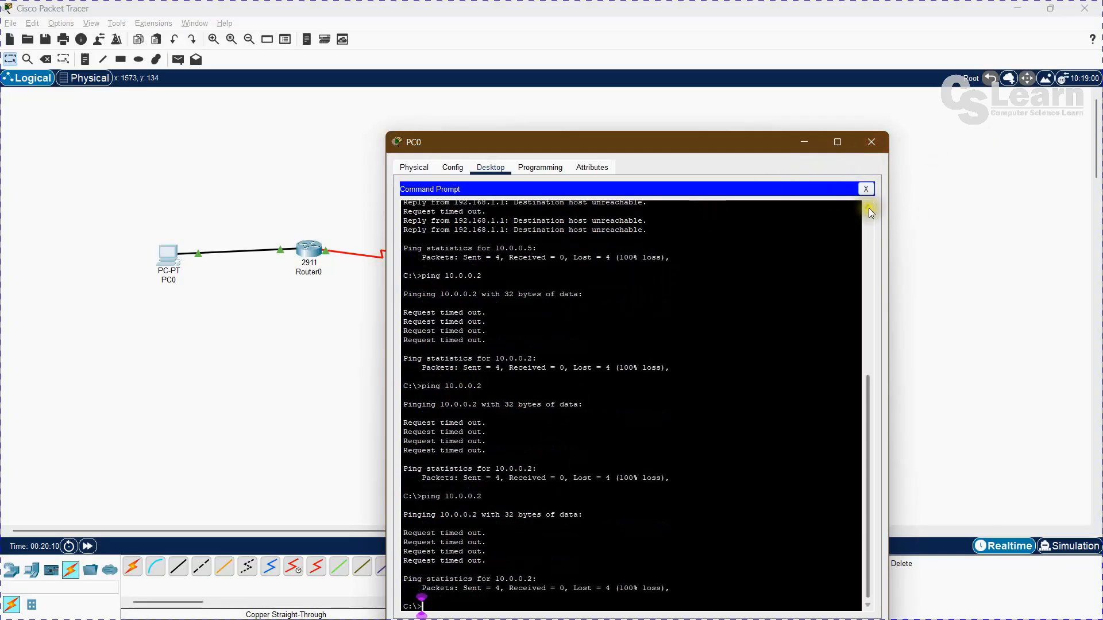
pyautogui.click(866, 190)
# Step: Open Router1's command line and enter global configuration mode with configure terminal
pyautogui.click(476, 277)
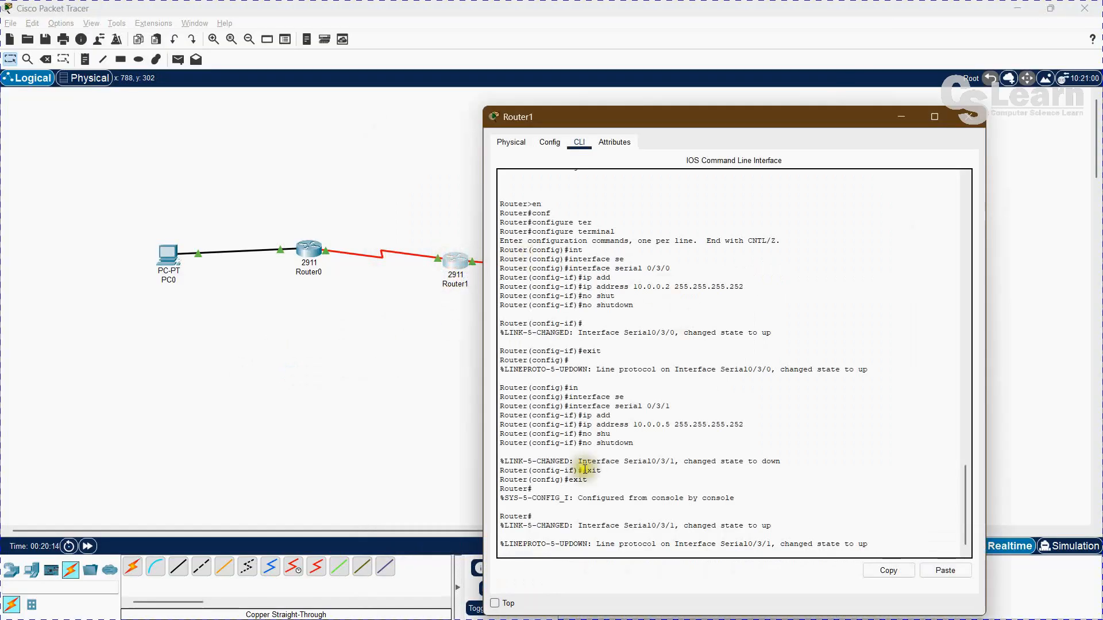
pyautogui.click(552, 525)
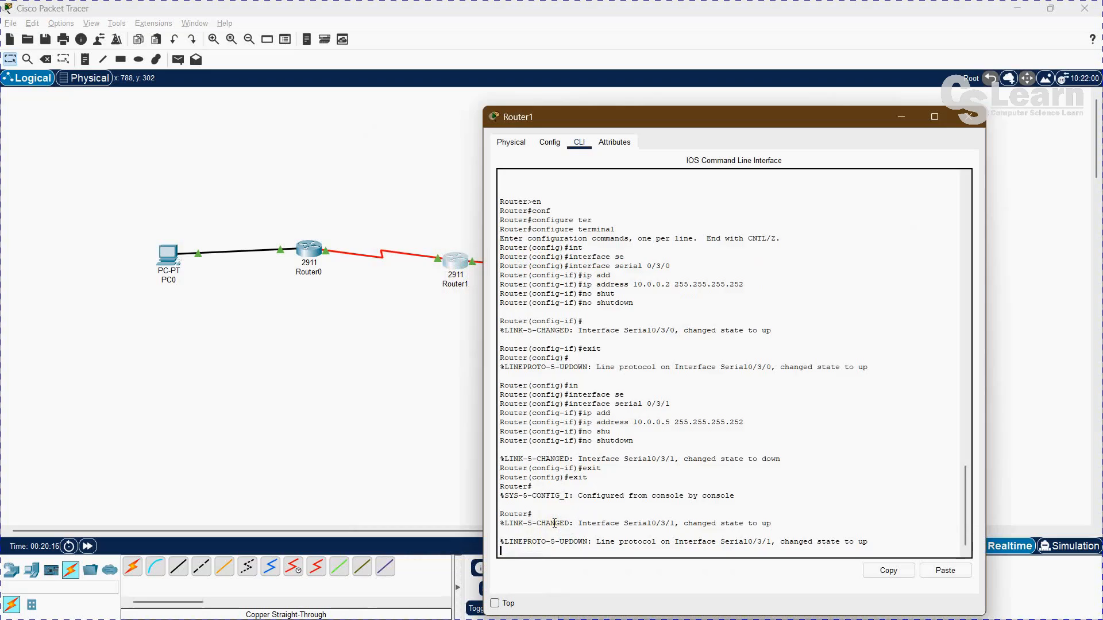
pyautogui.press('Return')
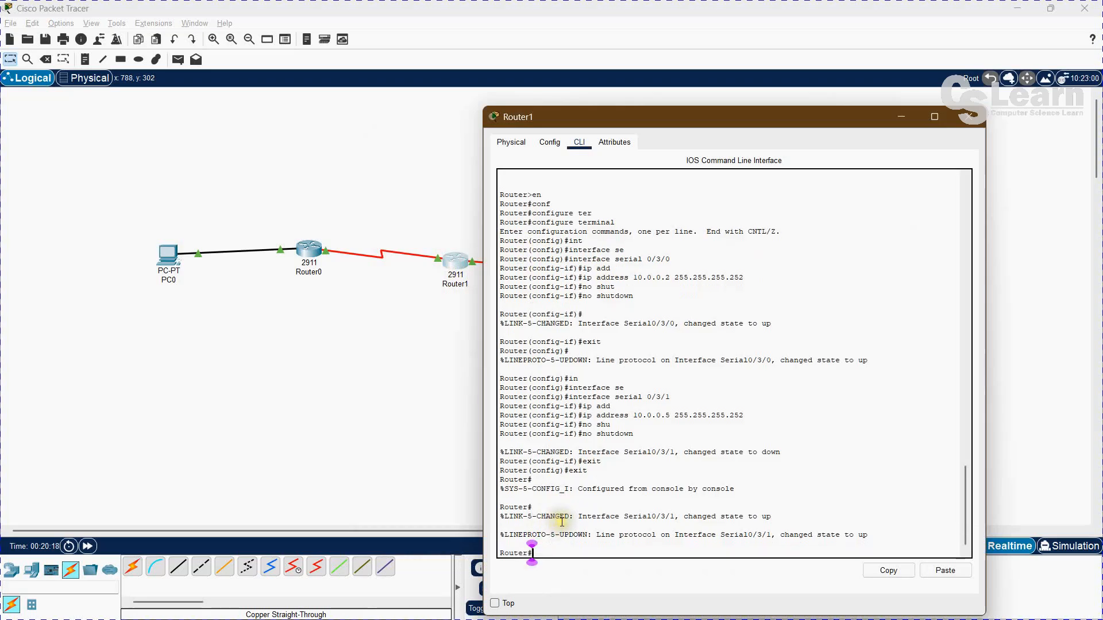
pyautogui.write('confit')
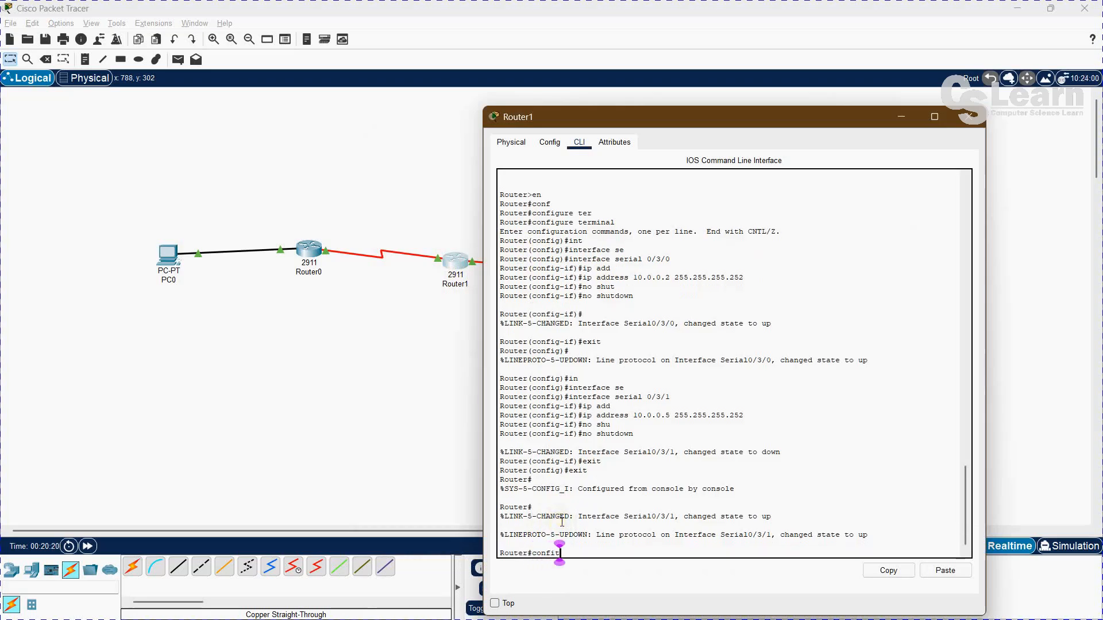
pyautogui.press('Tab')
pyautogui.press('BackSpace')
pyautogui.press('BackSpace')
pyautogui.press('BackSpace')
pyautogui.write('fi')
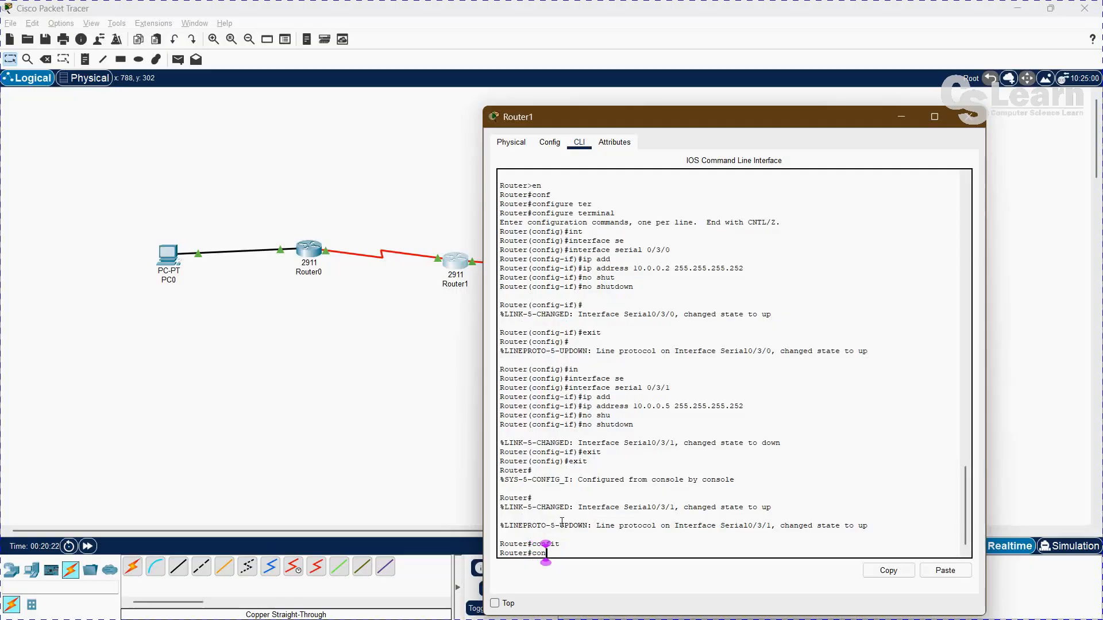
pyautogui.press('Tab')
pyautogui.write('ter')
pyautogui.press('Tab')
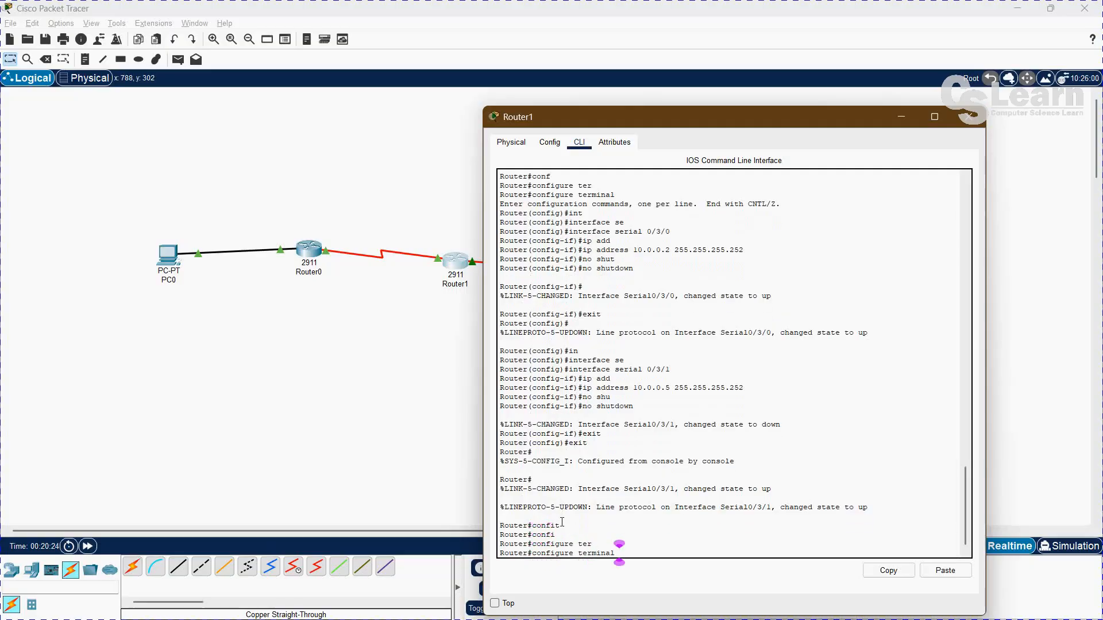
pyautogui.press('Return')
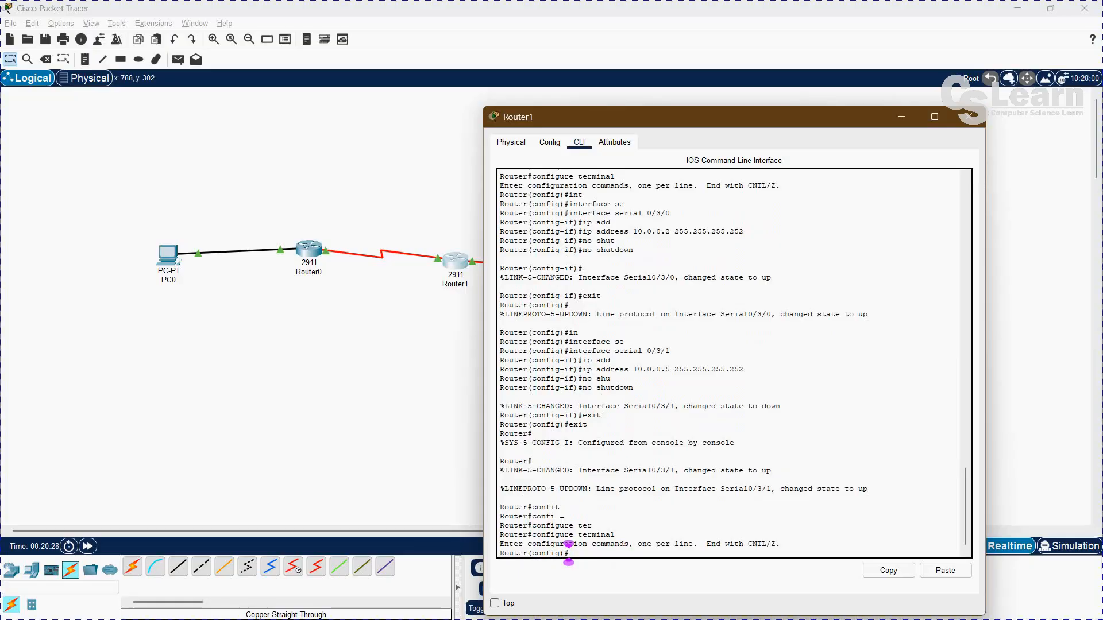
# Step: Review the static route entered on Router0 and examine Router2's interface addresses to determine the next hop for Router1
pyautogui.click(408, 388)
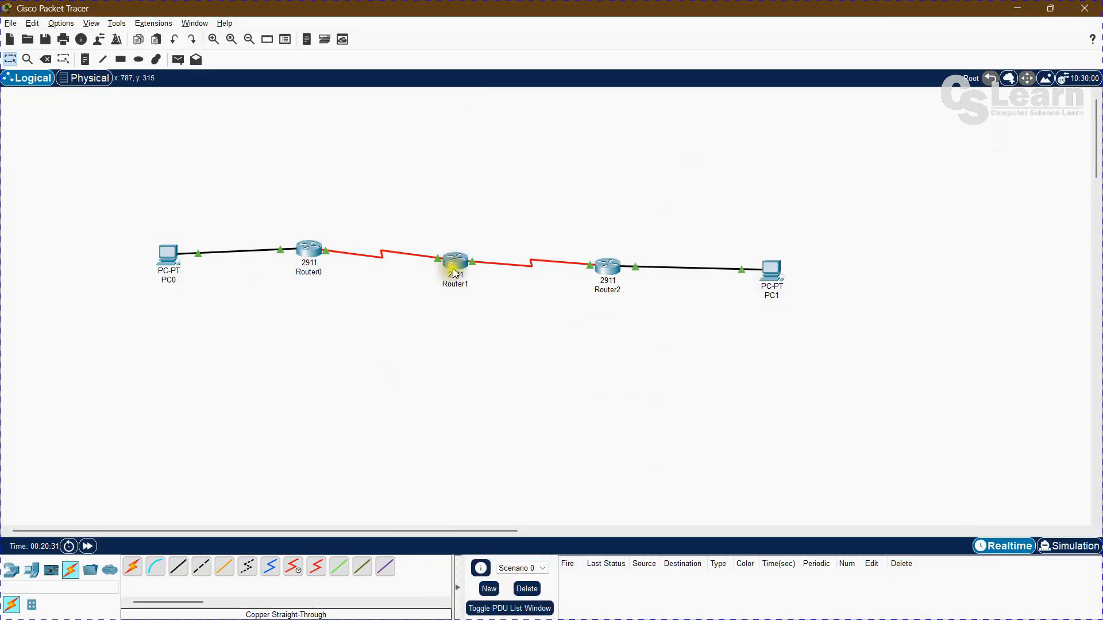
pyautogui.click(304, 255)
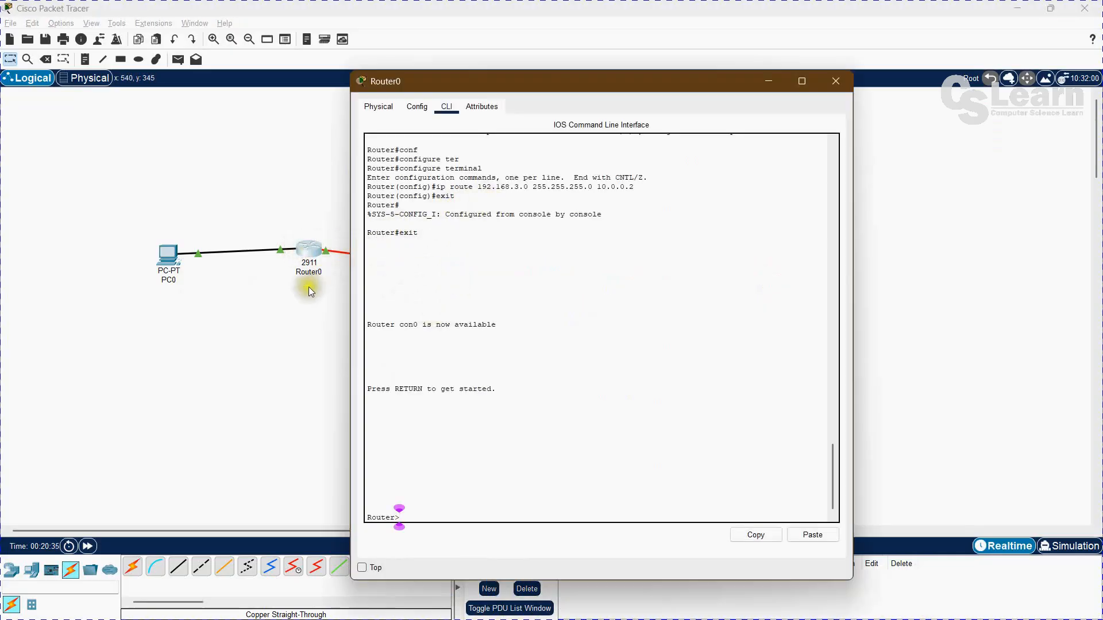
pyautogui.click(824, 83)
pyautogui.click(457, 263)
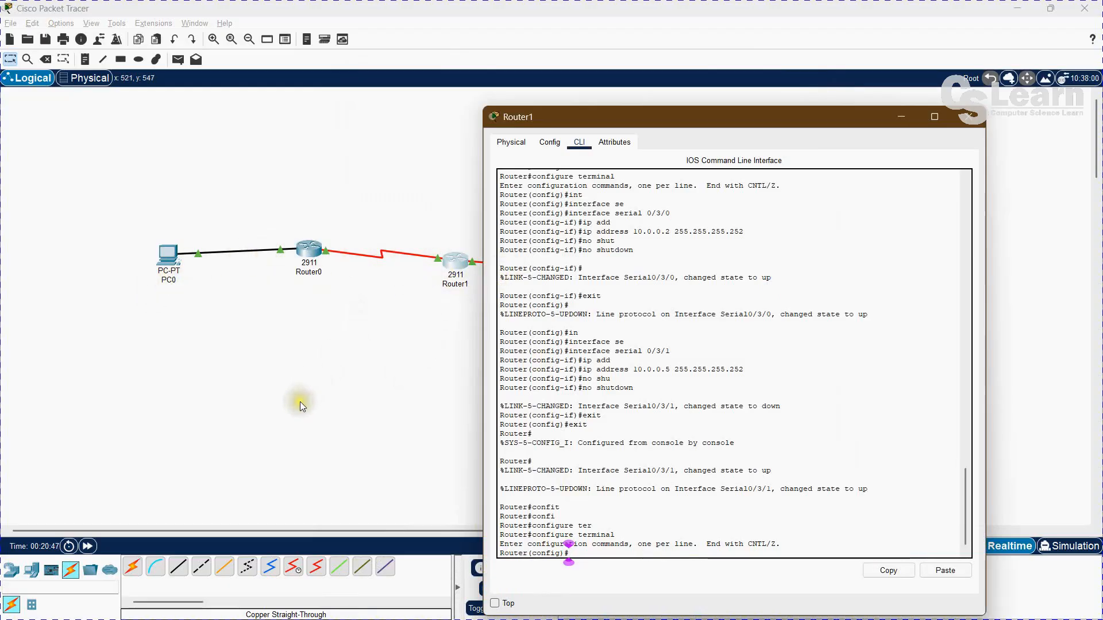
pyautogui.click(313, 322)
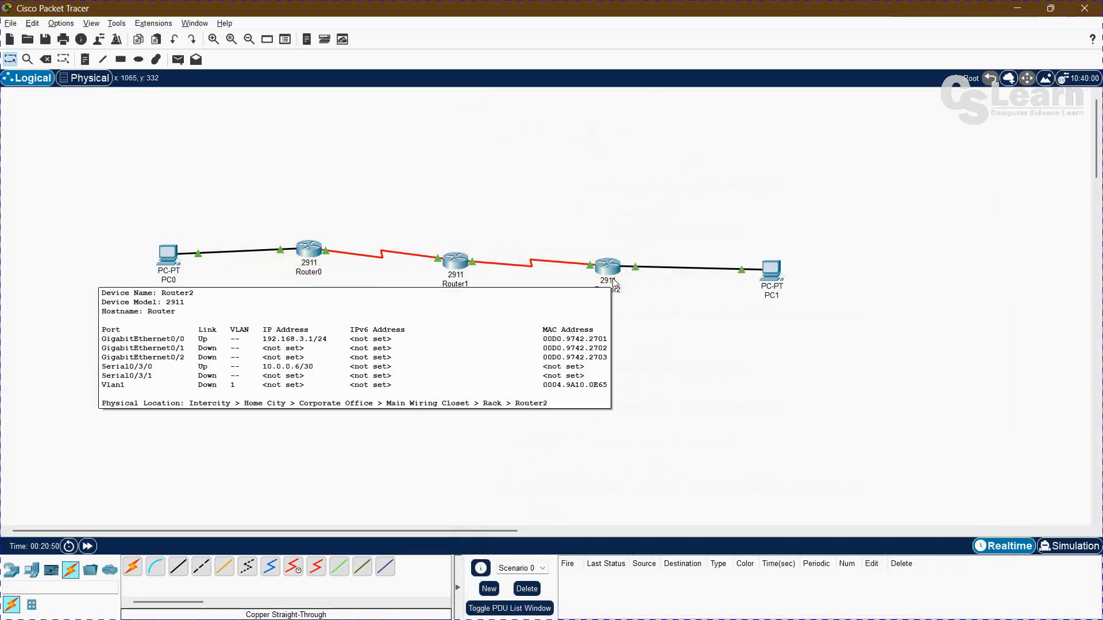
# Step: Add a static route on Router1 to 192.168.1.0 255.255.255.0 with next hop 10.0.0.1
pyautogui.hotkey('alt', 'Tab')
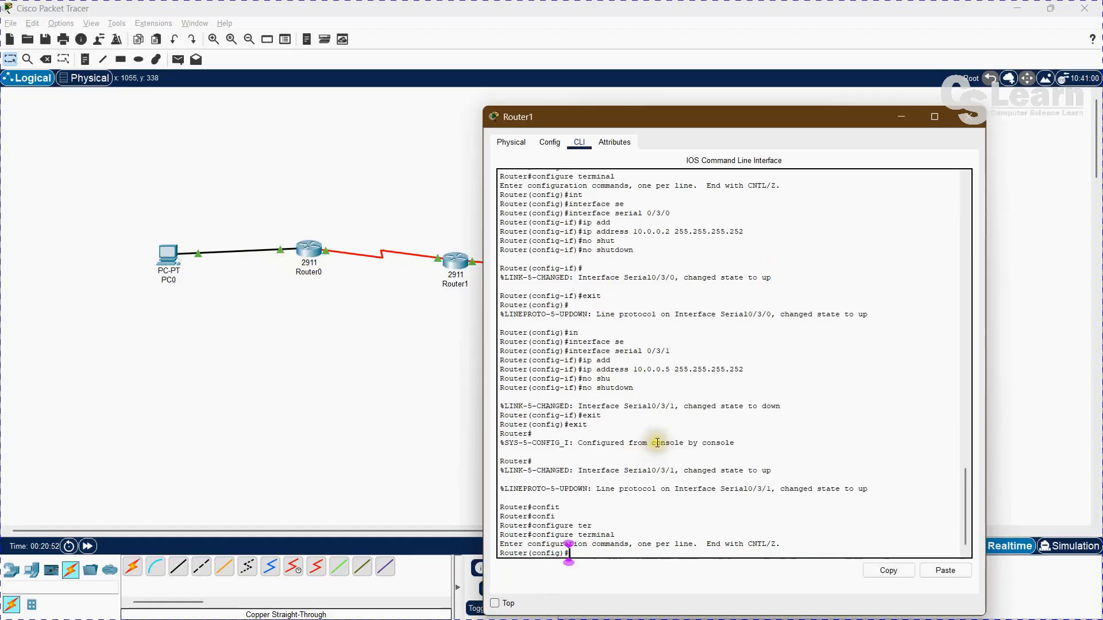
pyautogui.write('p rout')
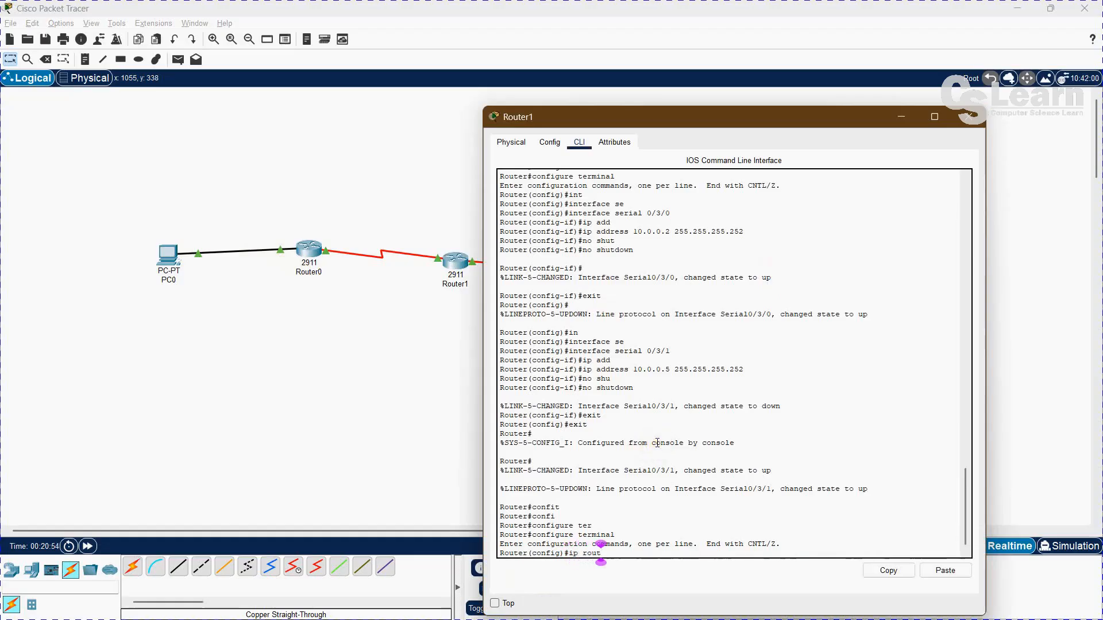
pyautogui.press('Tab')
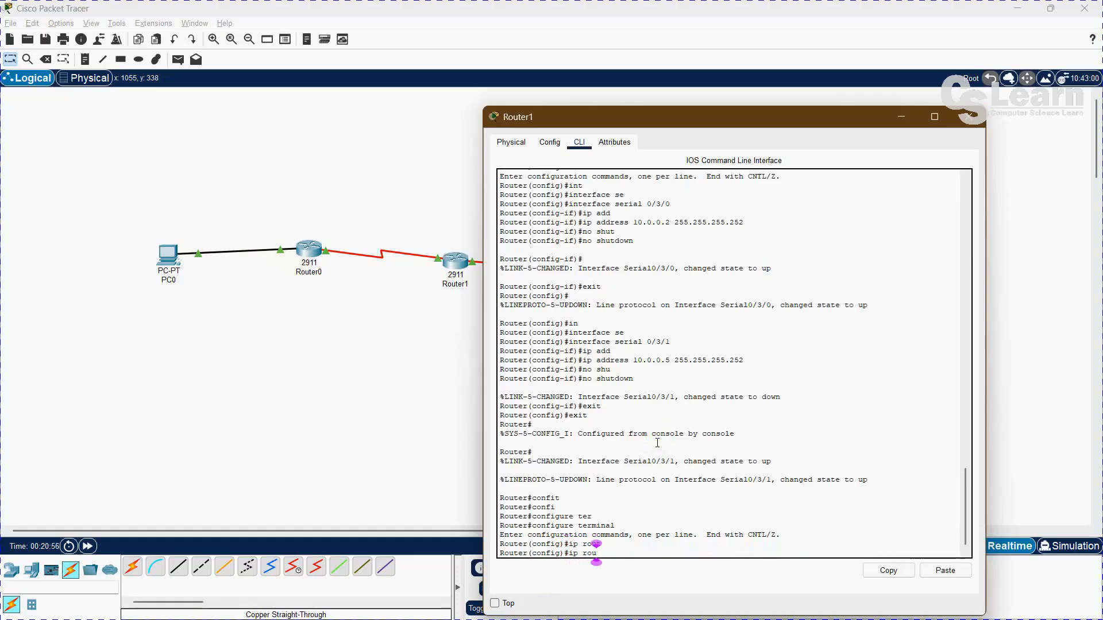
pyautogui.write('ute 192.168.')
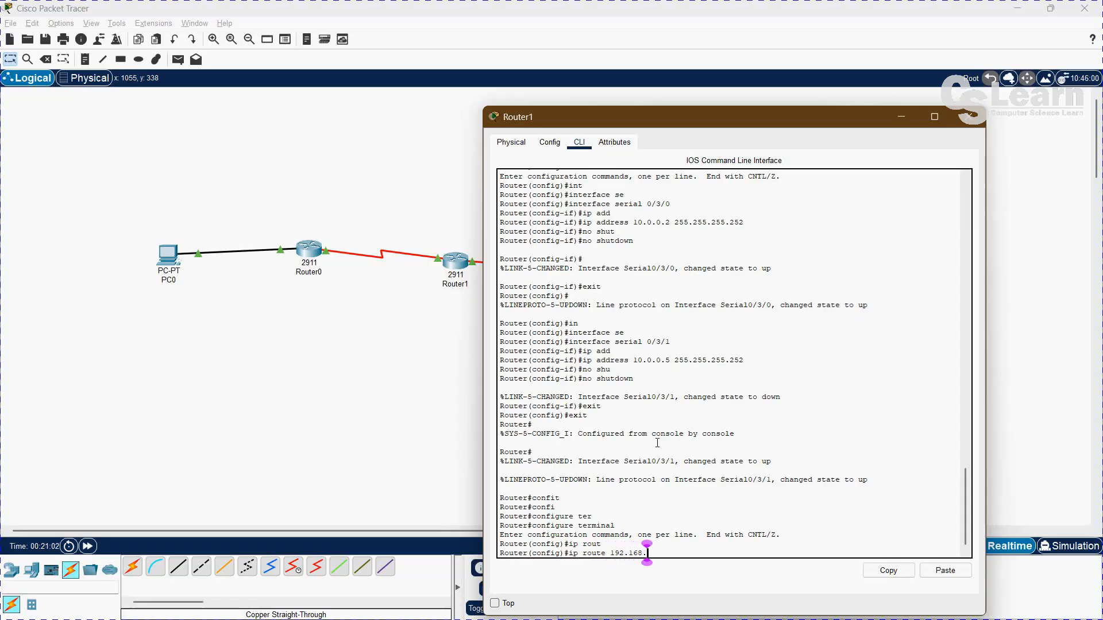
pyautogui.write('1.0 255.255.255.0')
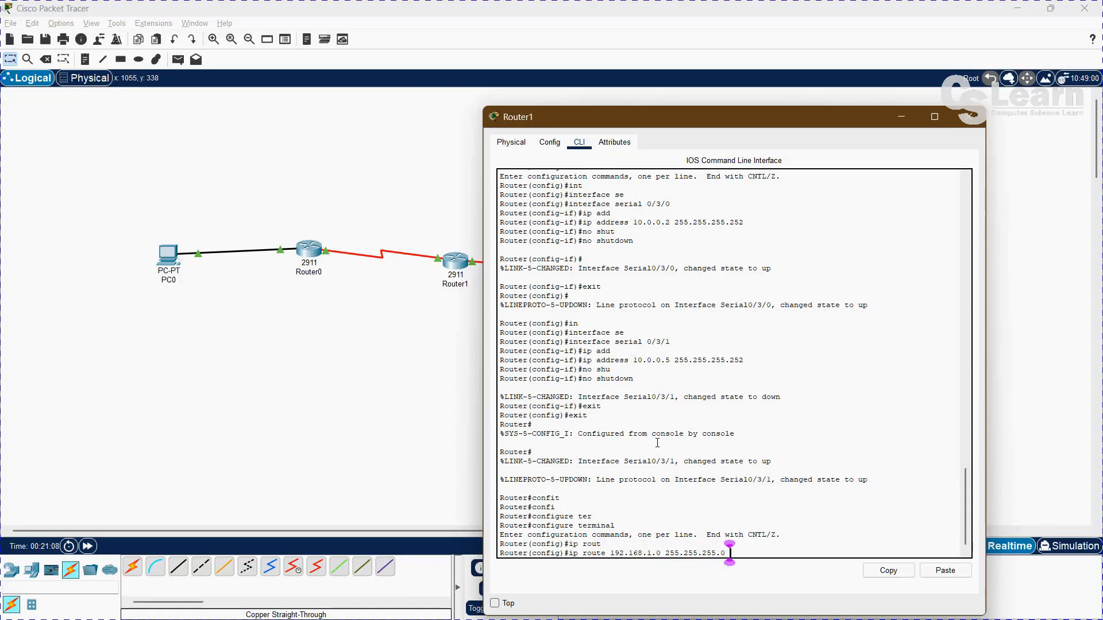
pyautogui.write(' 10.0.0.1')
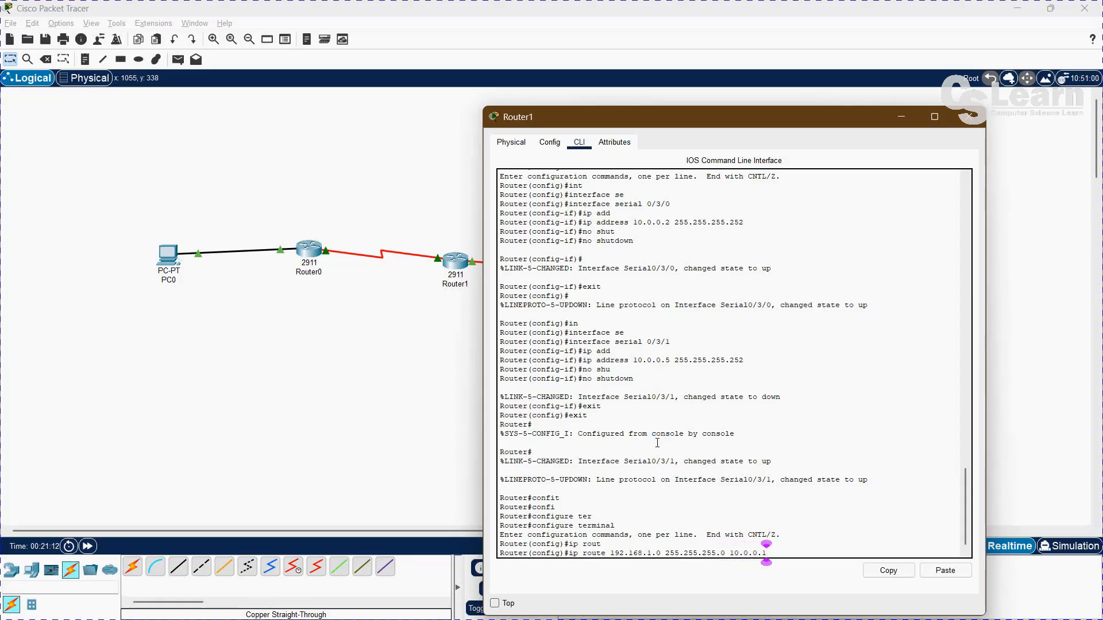
pyautogui.press('Return')
# Step: Add a static route on Router1 to 192.168.3.0 255.255.255.0 with next hop 10.0.0.6
pyautogui.write('ip')
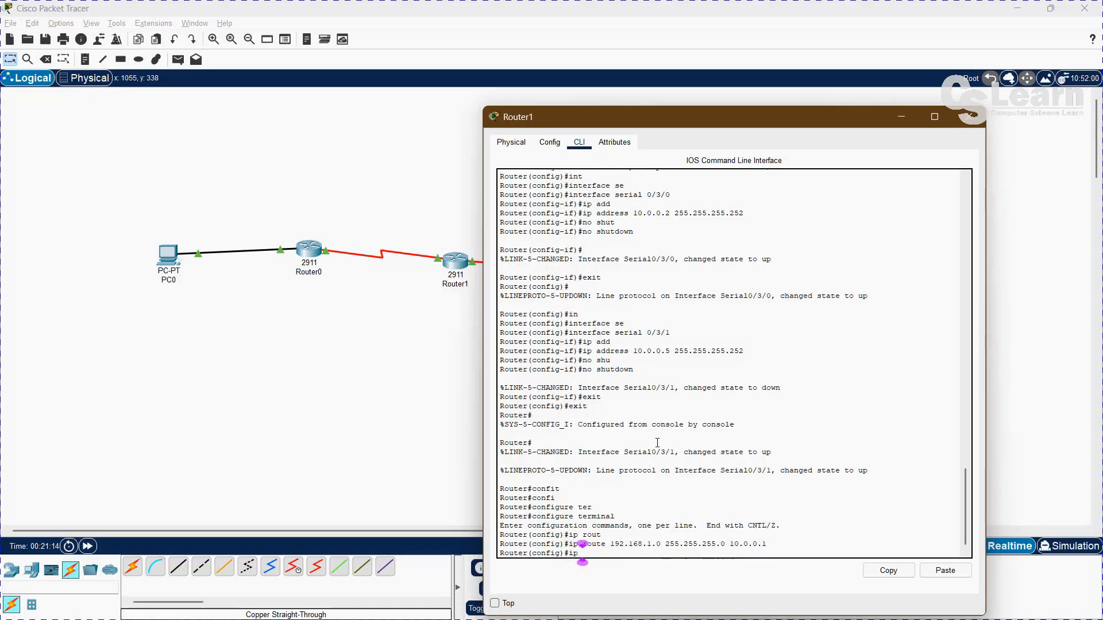
pyautogui.write(' route 192.168.3')
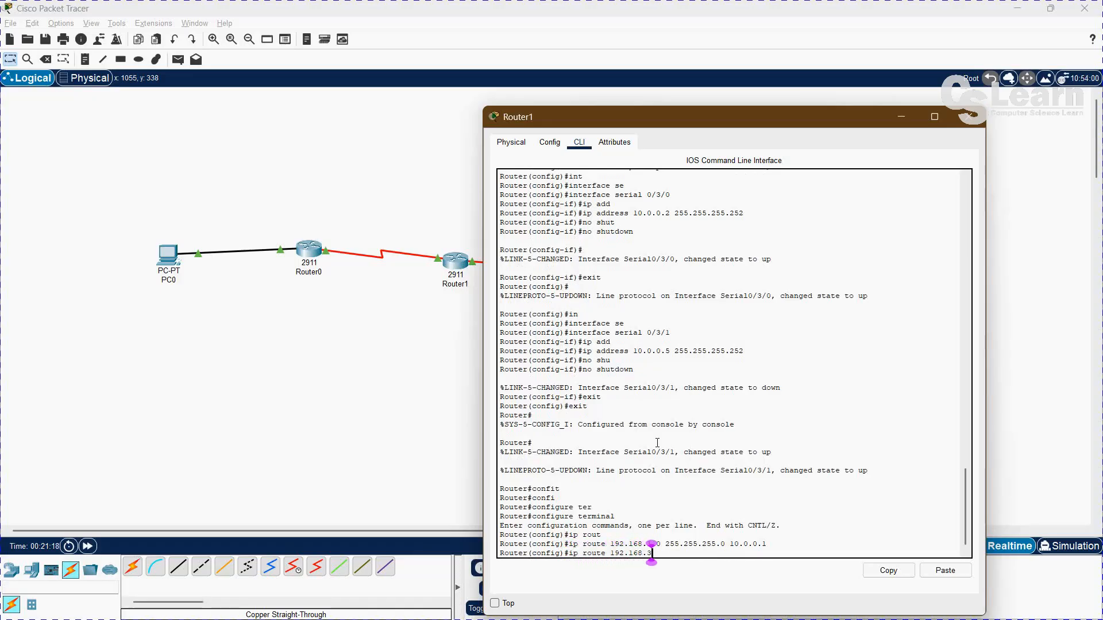
pyautogui.write('.0 255.')
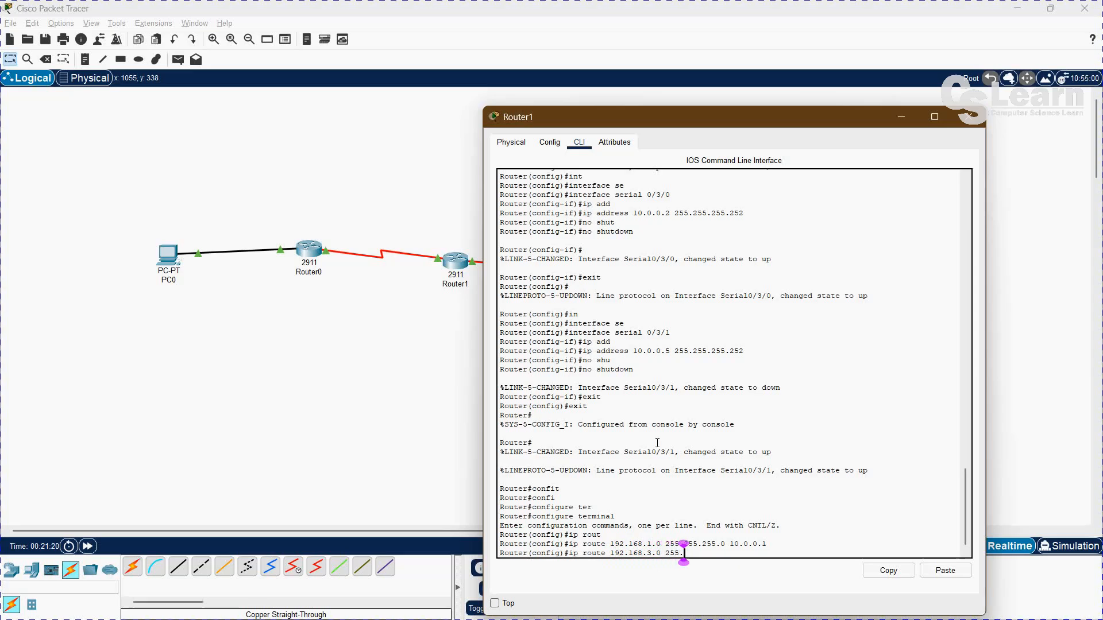
pyautogui.write('255.255.0 1')
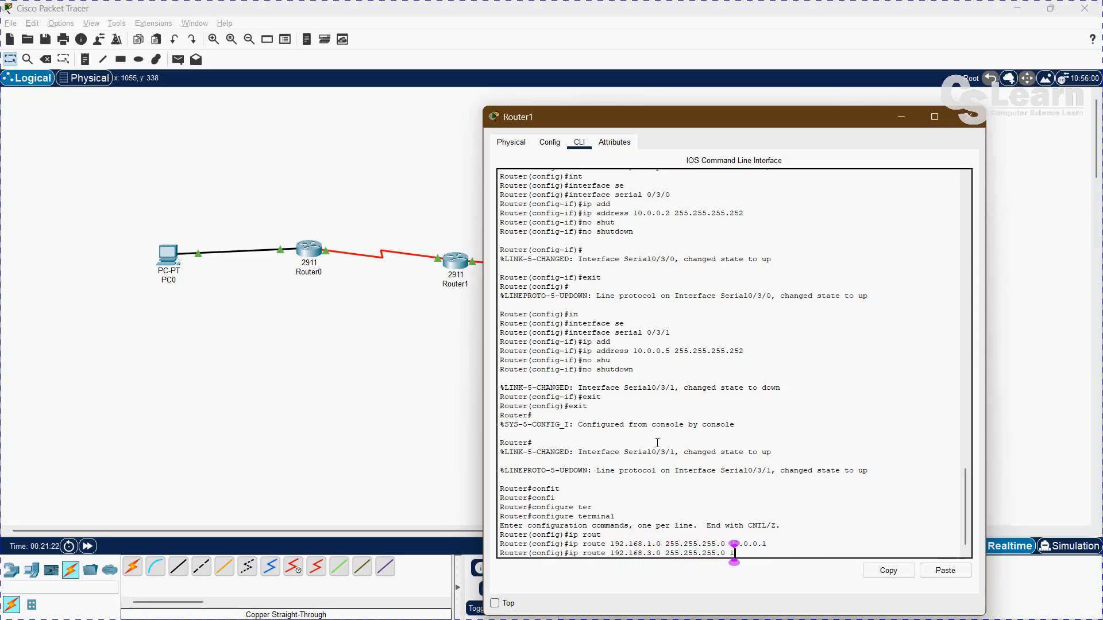
pyautogui.write('0.0.0.6')
pyautogui.press('BackSpace')
pyautogui.press('Return')
# Step: Exit global configuration mode on Router1, log out of its console, and return to the network workspace
pyautogui.write('exit')
pyautogui.press('Return')
pyautogui.write('exit')
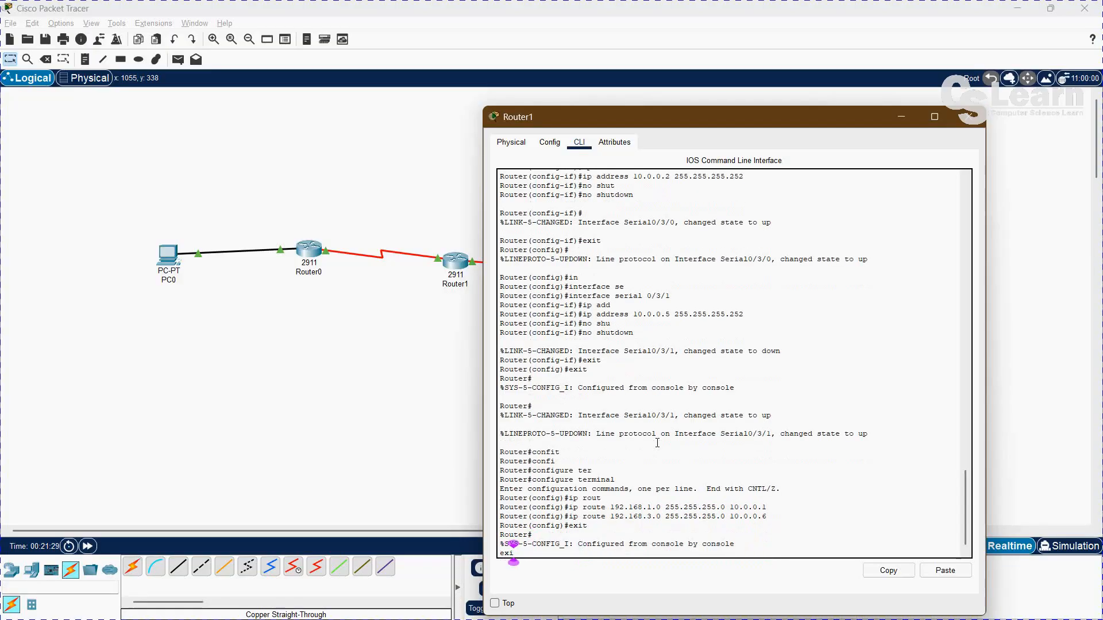
pyautogui.press('Return')
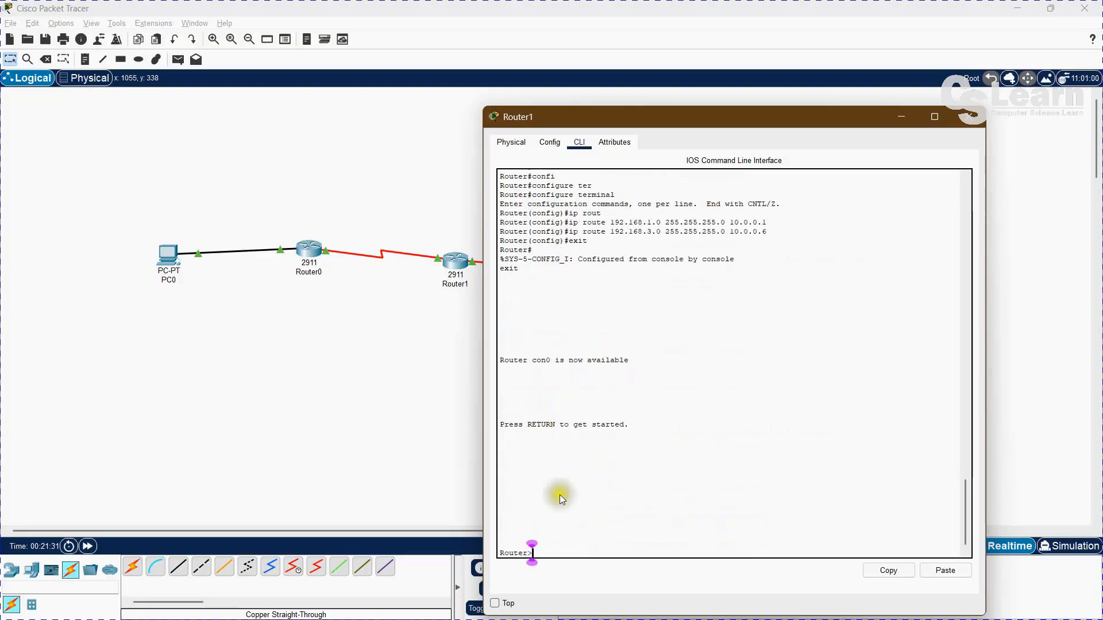
pyautogui.click(240, 447)
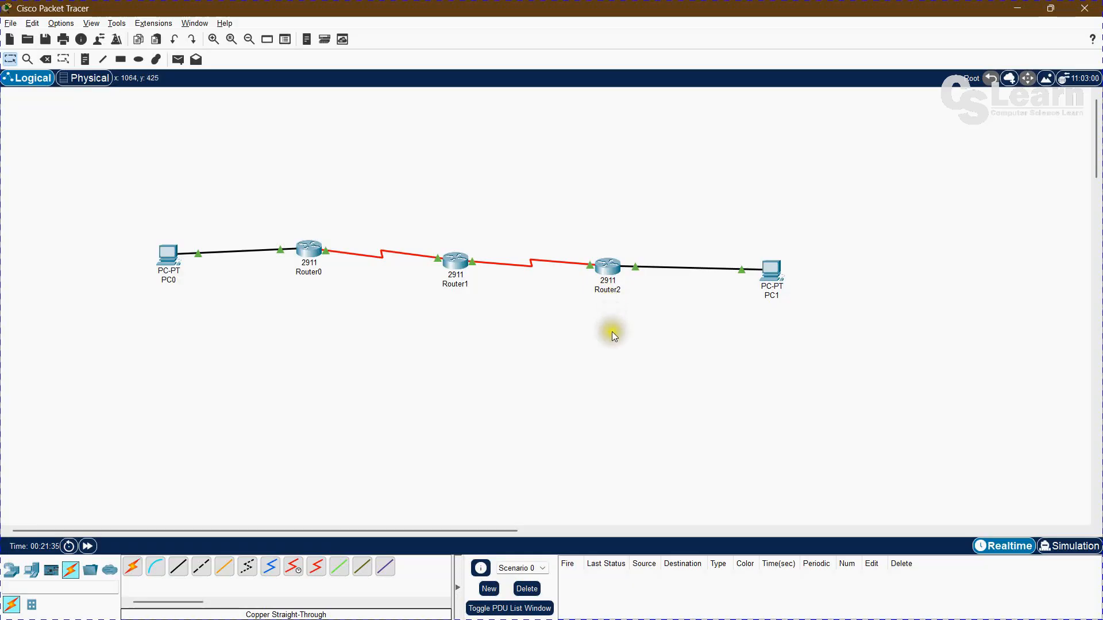
# Step: Open Router2's command line and enter global configuration mode with configure terminal
pyautogui.click(613, 268)
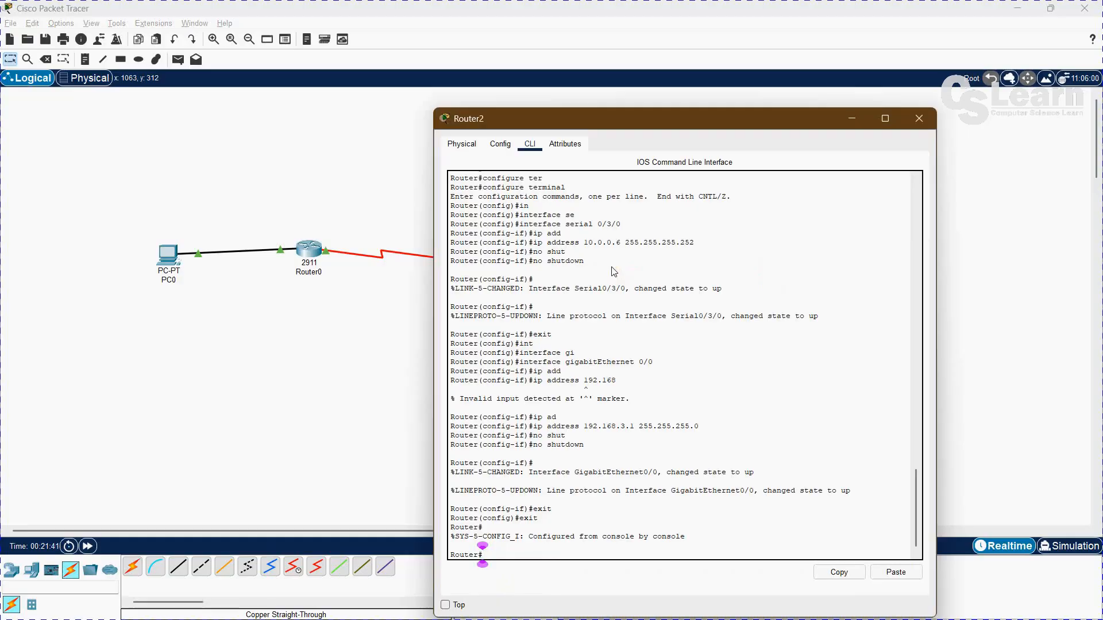
pyautogui.write('conft')
pyautogui.press('BackSpace')
pyautogui.write('i')
pyautogui.press('Tab')
pyautogui.write('ter')
pyautogui.press('Tab')
pyautogui.press('Return')
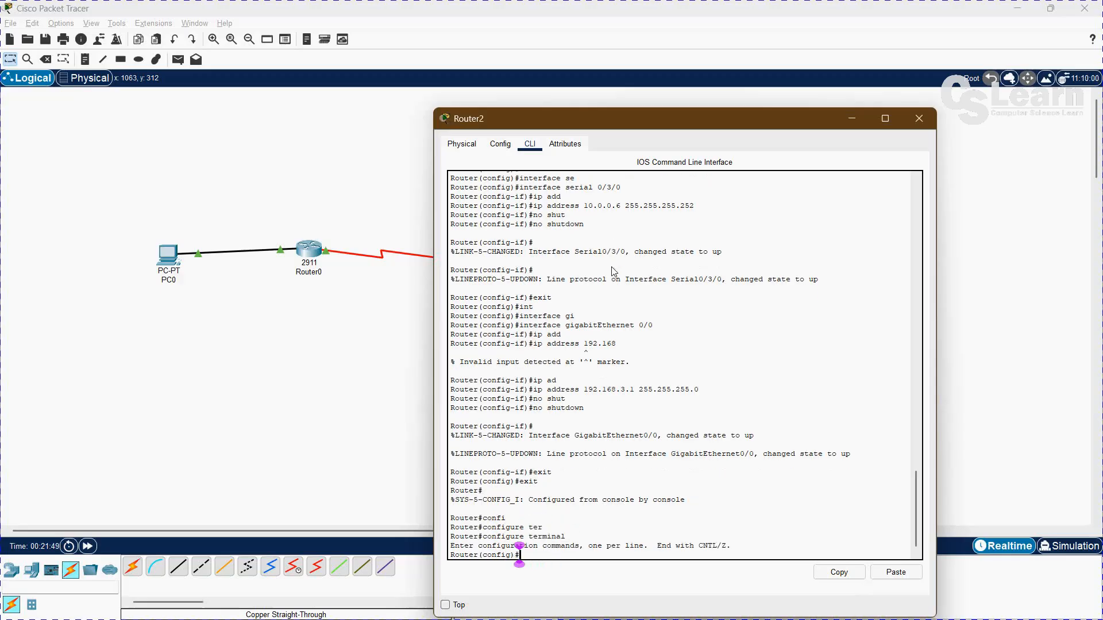
pyautogui.write('ip rout')
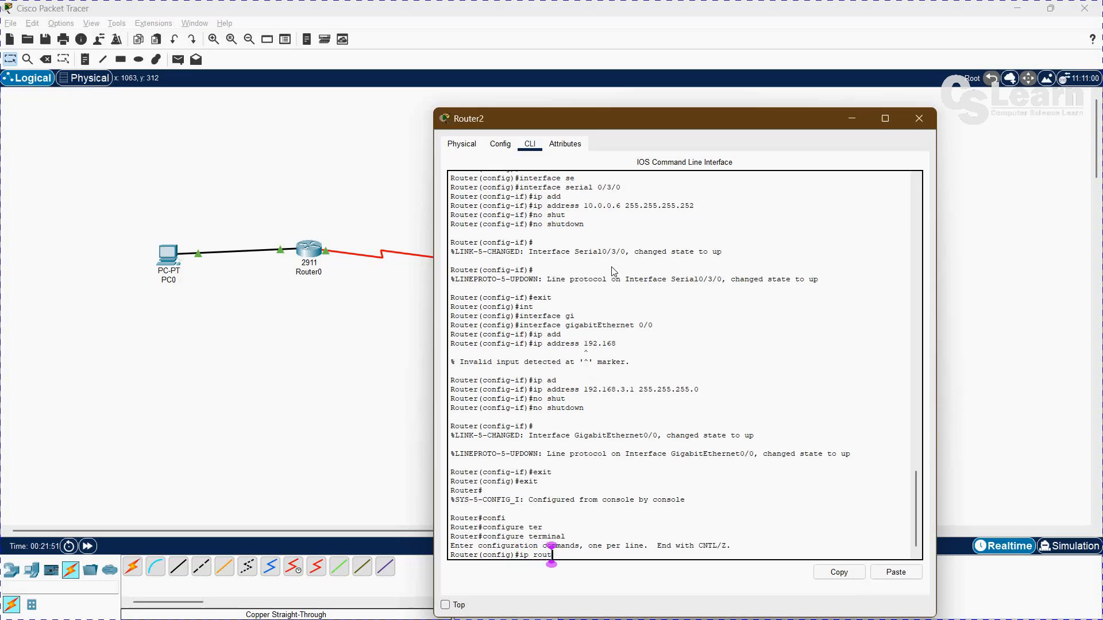
pyautogui.write('e 19')
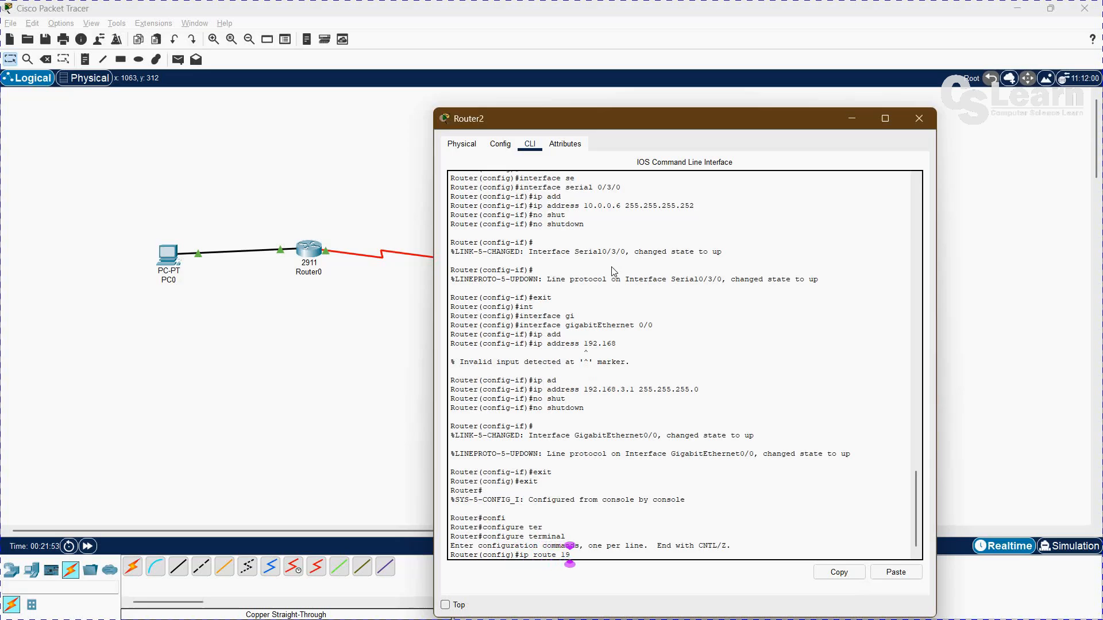
pyautogui.write('2.168')
pyautogui.press('Return')
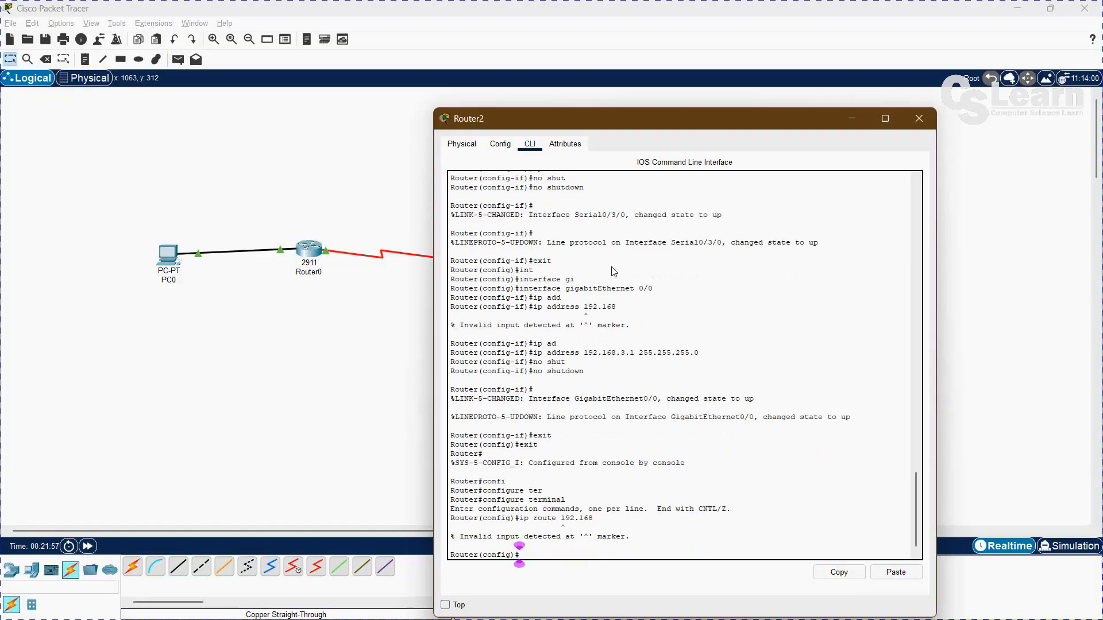
# Step: Add a static route on Router2 to 192.168.1.0 255.255.255.0 with next hop 10.0.0.5
pyautogui.write('ip route 192.168')
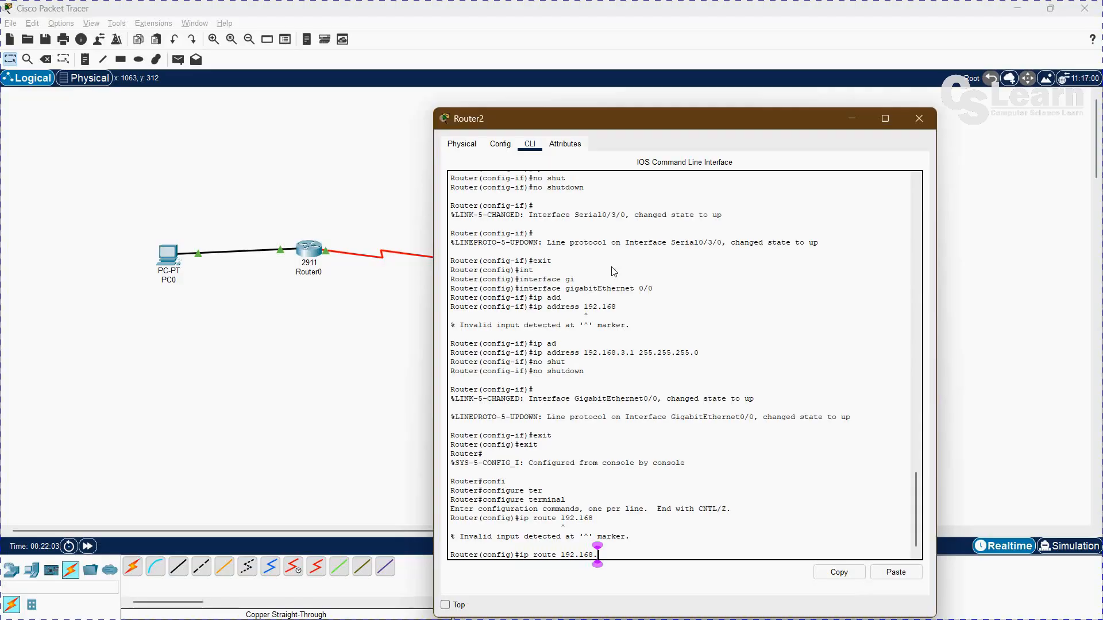
pyautogui.write('.1.0 255.255.255.0 10.0.0.')
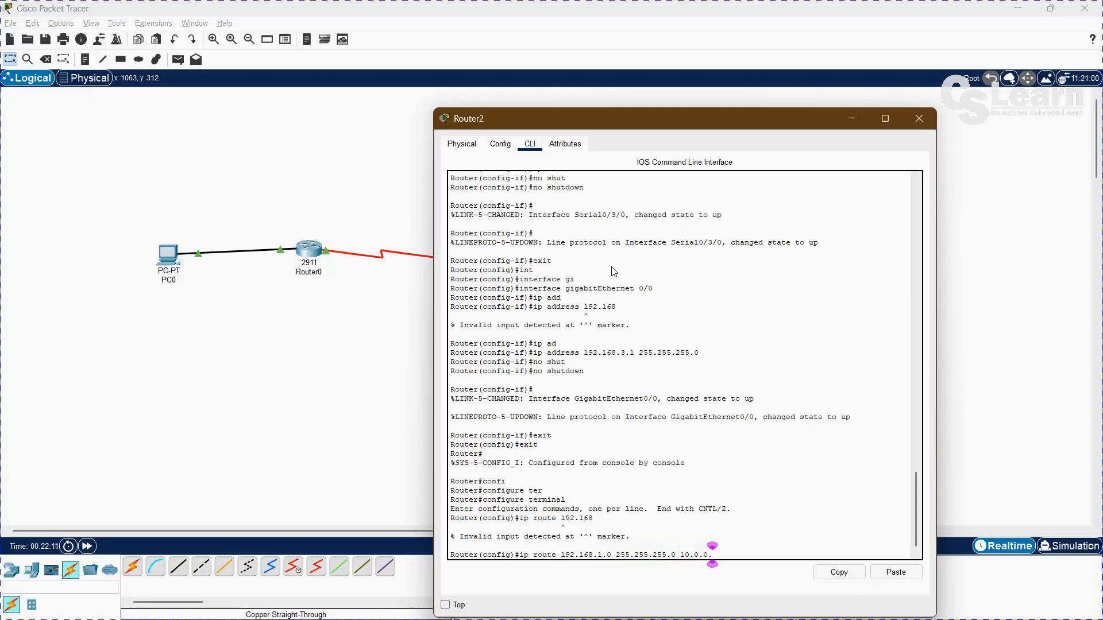
pyautogui.write('5')
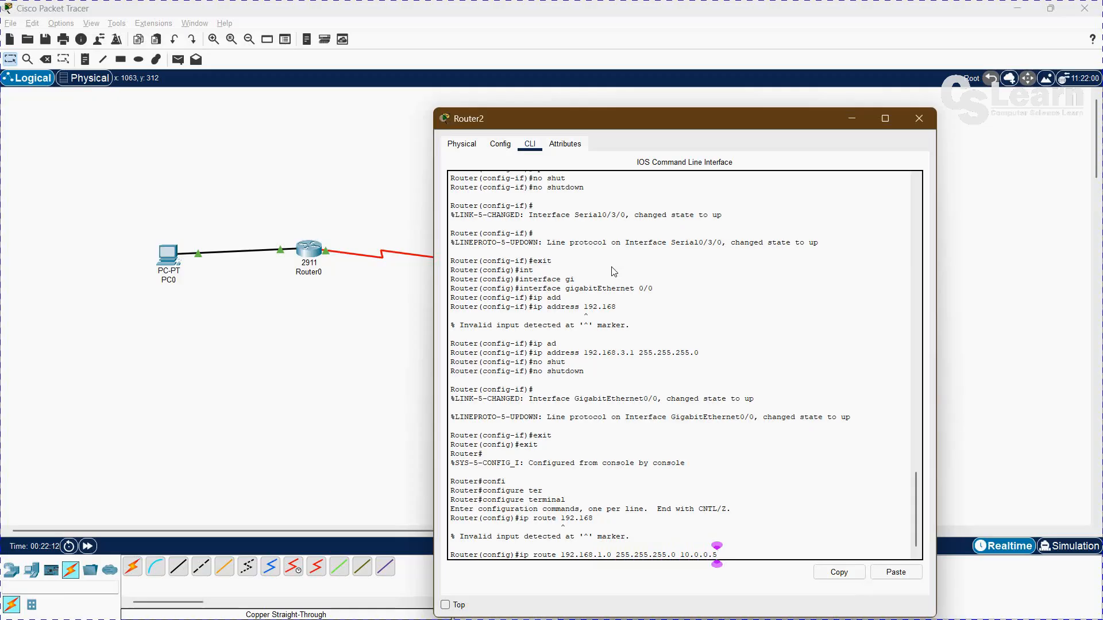
pyautogui.press('Return')
# Step: Exit global configuration mode on Router2, log out of its console to the user prompt, and return to the workspace
pyautogui.write('exit')
pyautogui.press('Return')
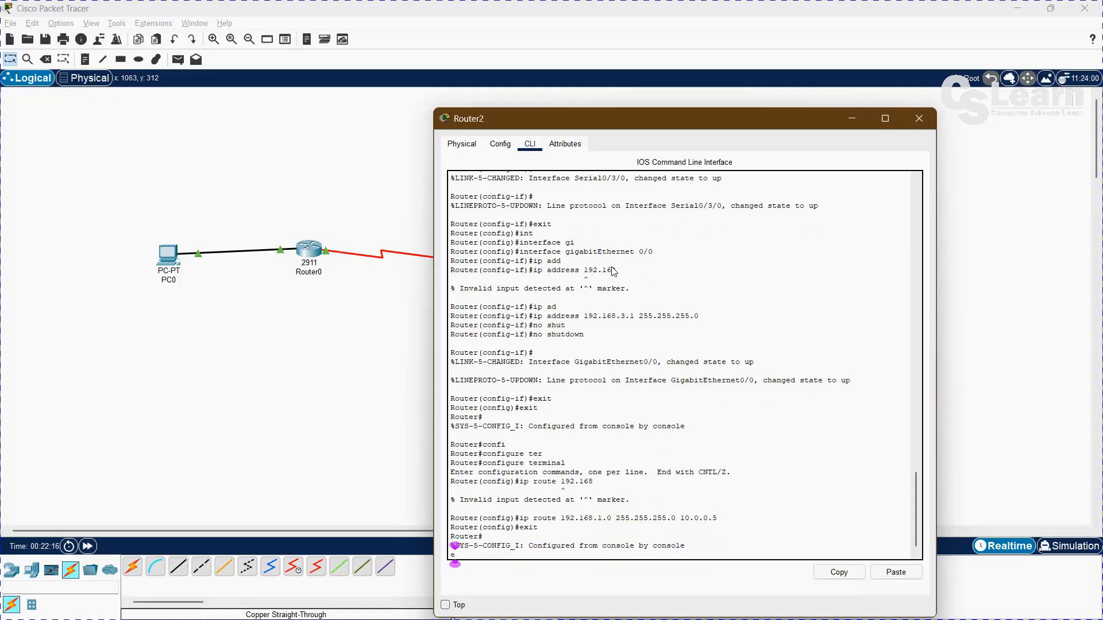
pyautogui.press('Return')
pyautogui.write('exit')
pyautogui.press('Return')
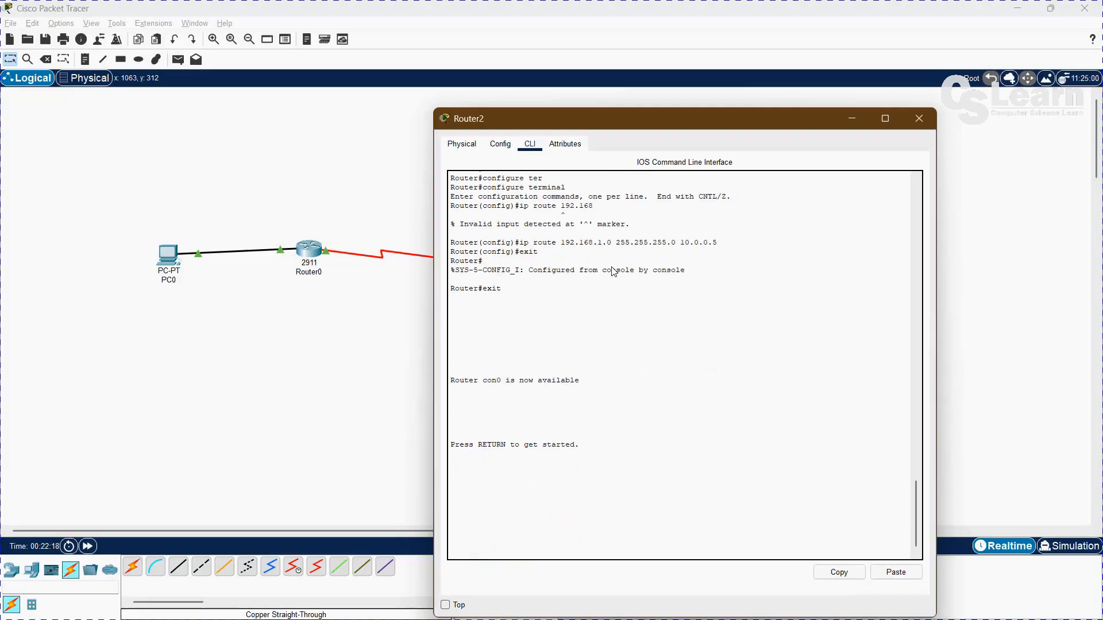
pyautogui.press('Return')
pyautogui.press('Return')
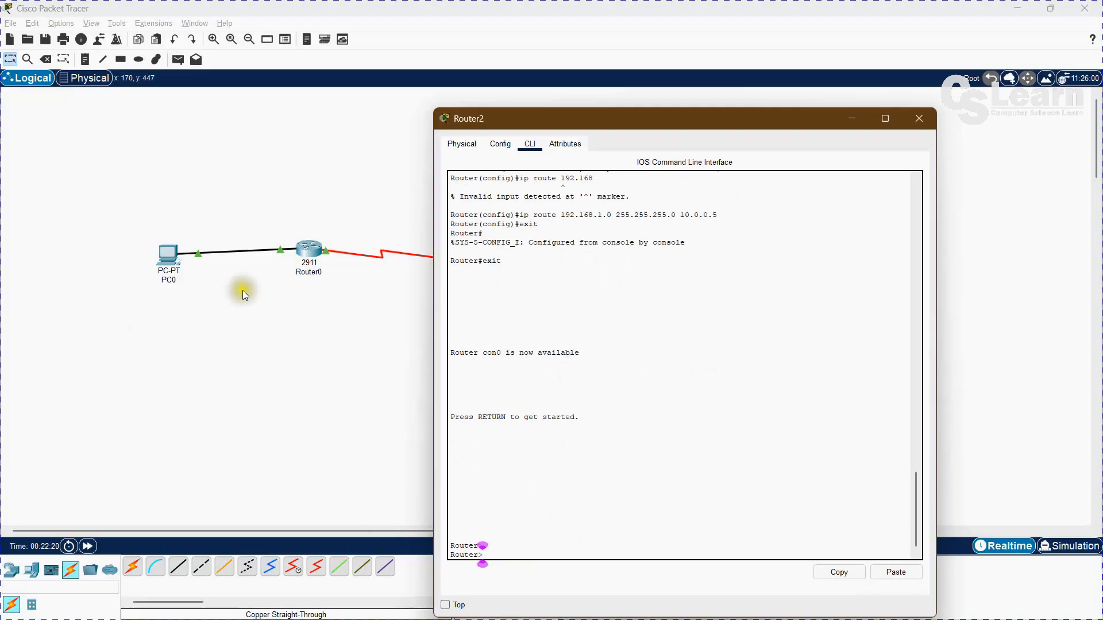
pyautogui.click(199, 369)
pyautogui.click(506, 306)
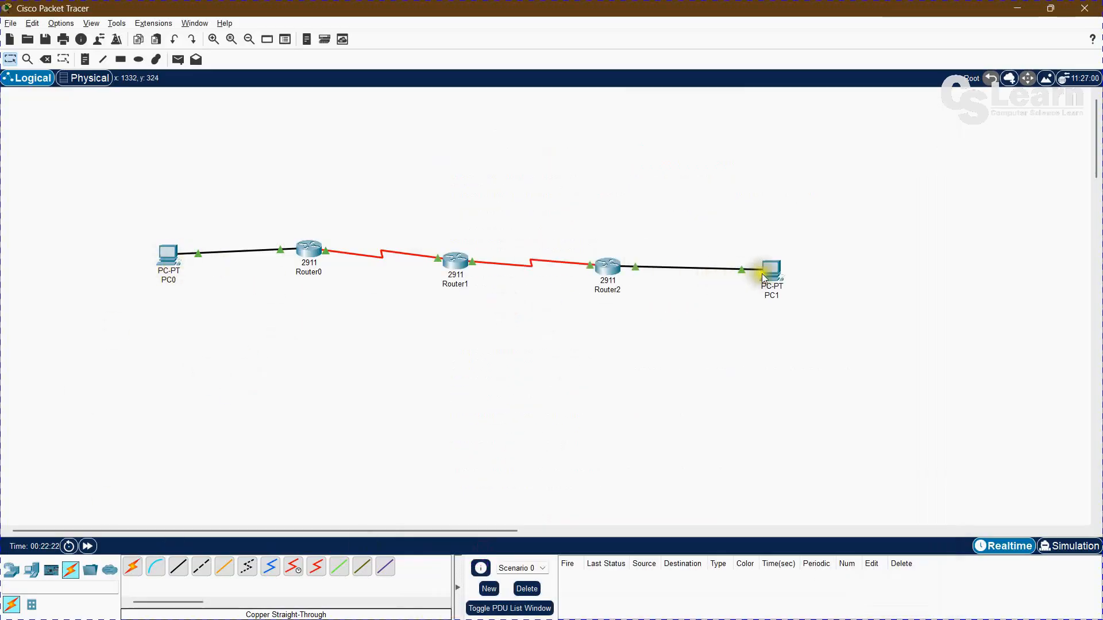
pyautogui.click(172, 254)
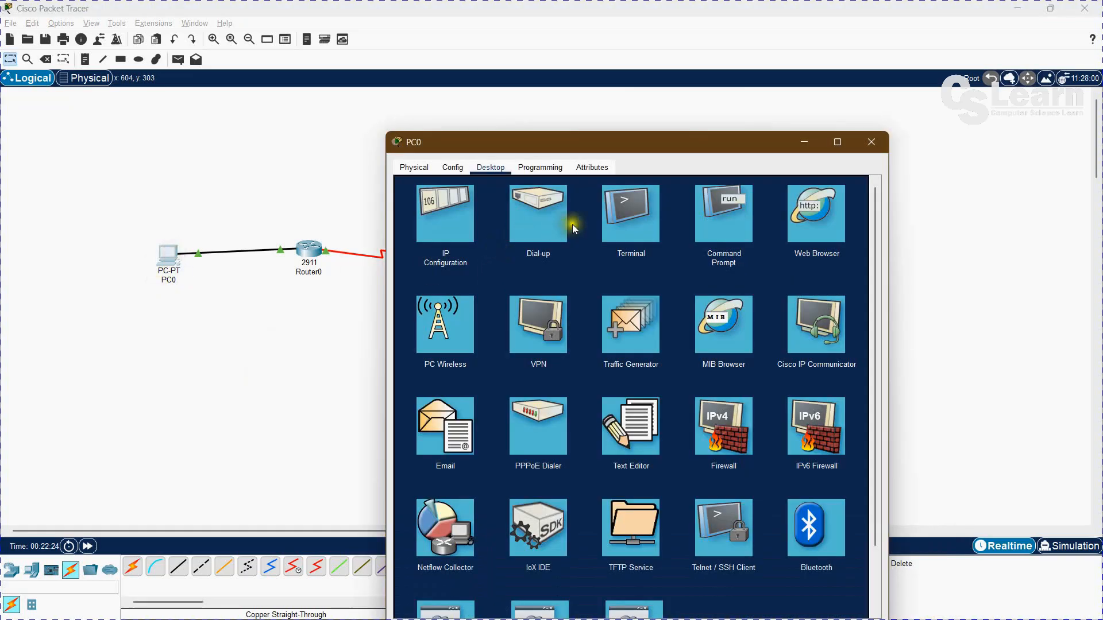
pyautogui.click(629, 219)
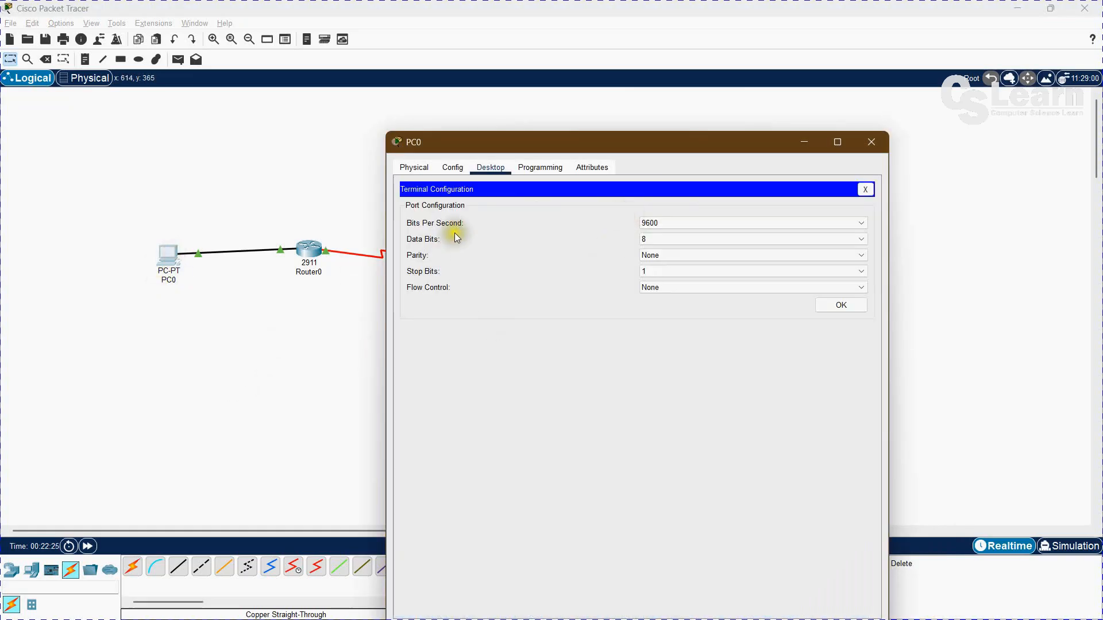
pyautogui.click(452, 167)
pyautogui.click(491, 169)
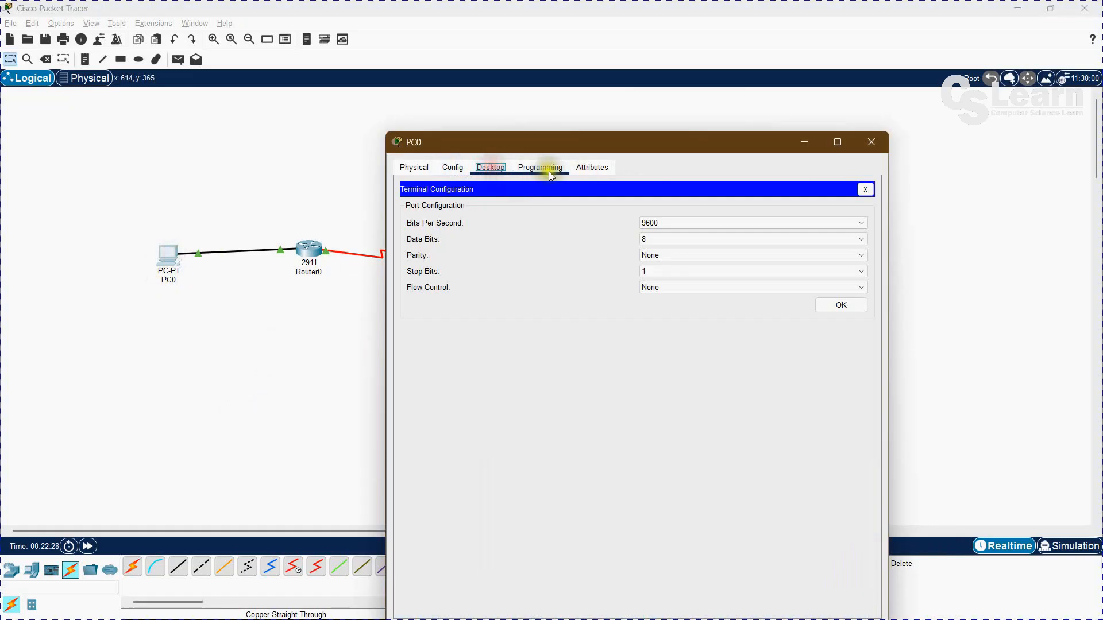
pyautogui.click(548, 171)
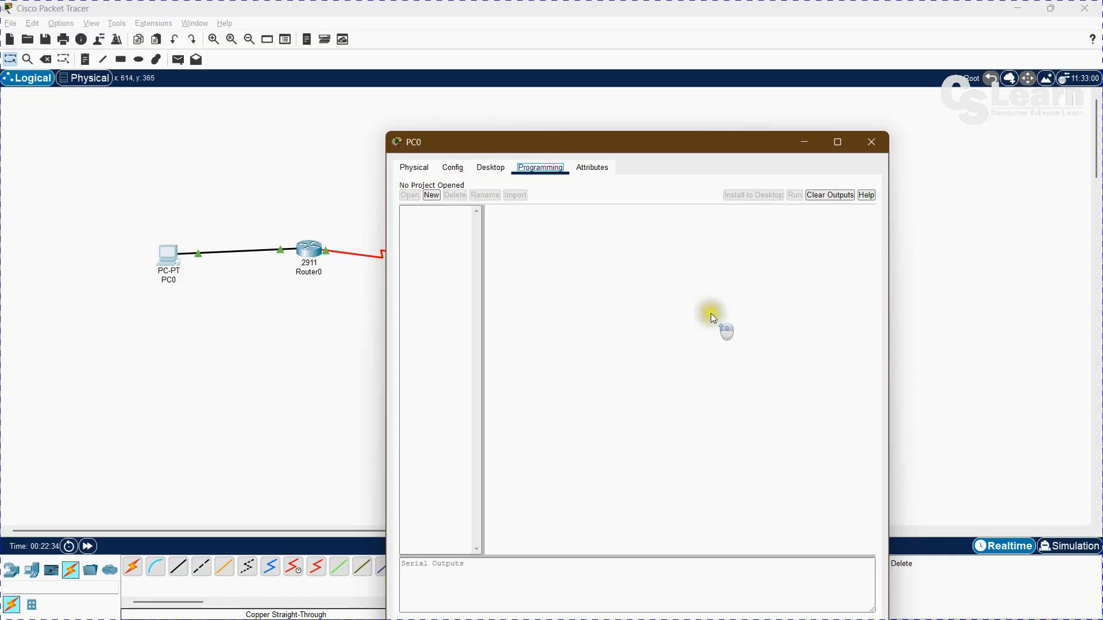
pyautogui.click(560, 265)
pyautogui.click(874, 148)
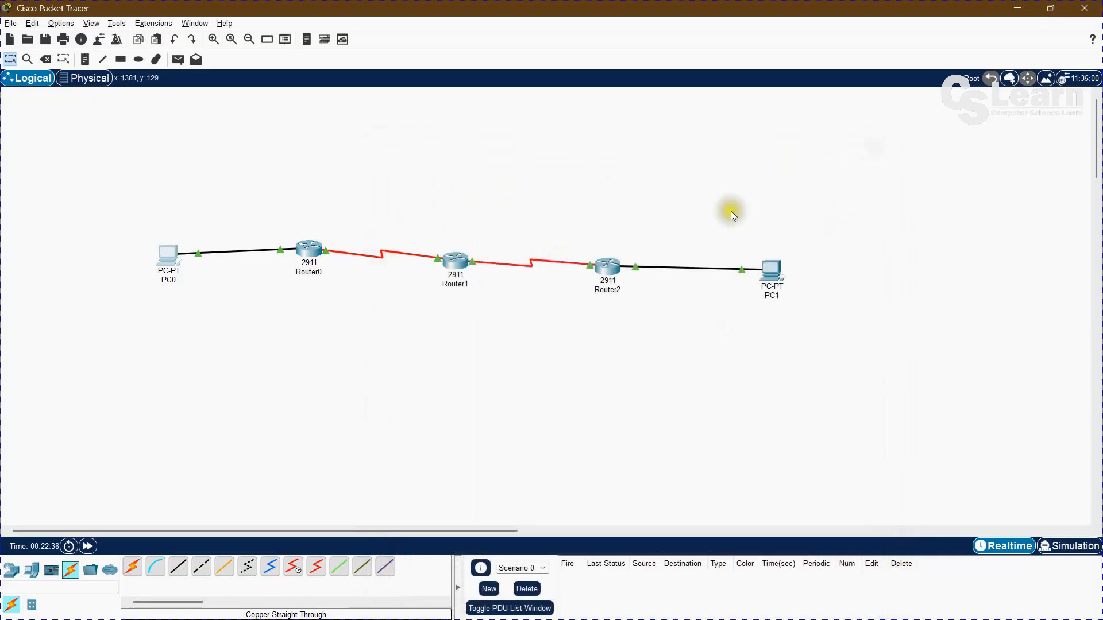
# Step: Ping 192.168.3.10 from PC0's command prompt to test connectivity to PC1, and return to the workspace
pyautogui.click(163, 262)
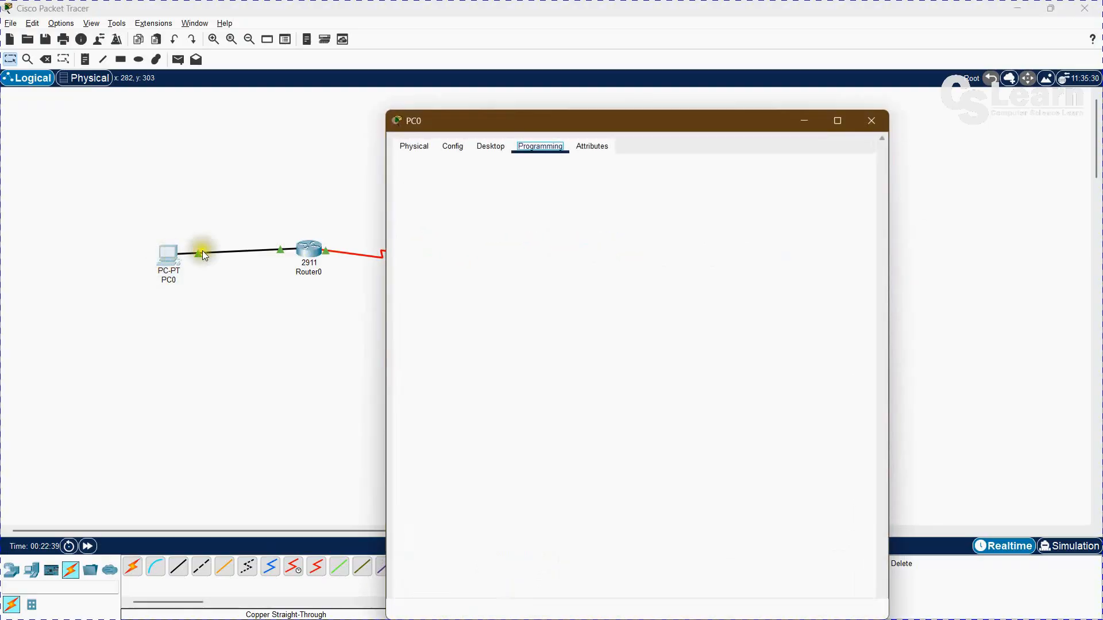
pyautogui.click(487, 145)
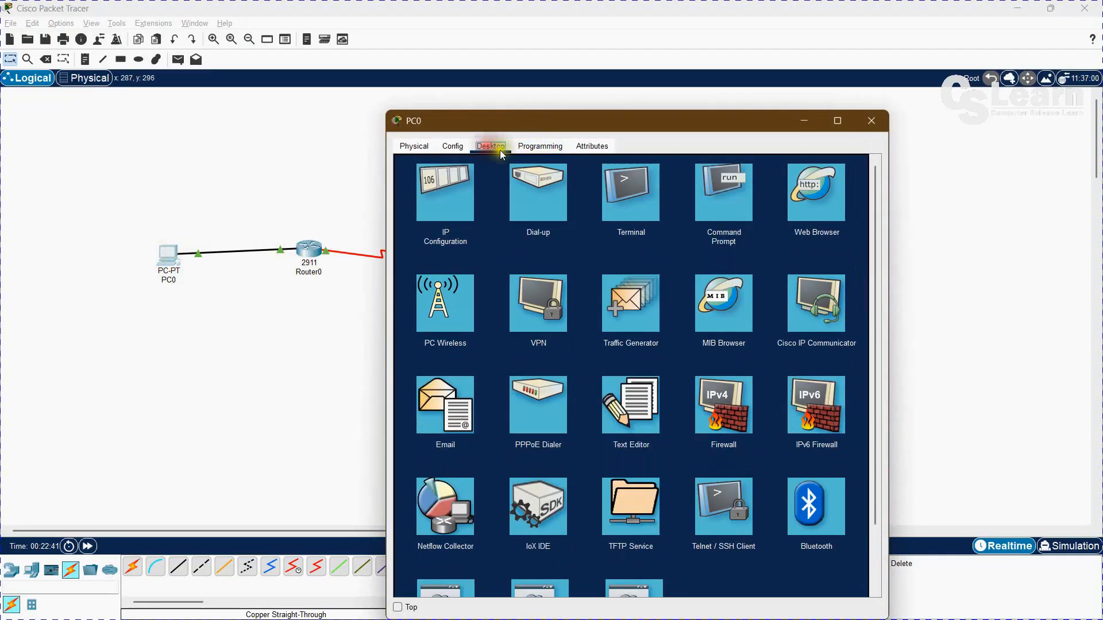
pyautogui.click(722, 204)
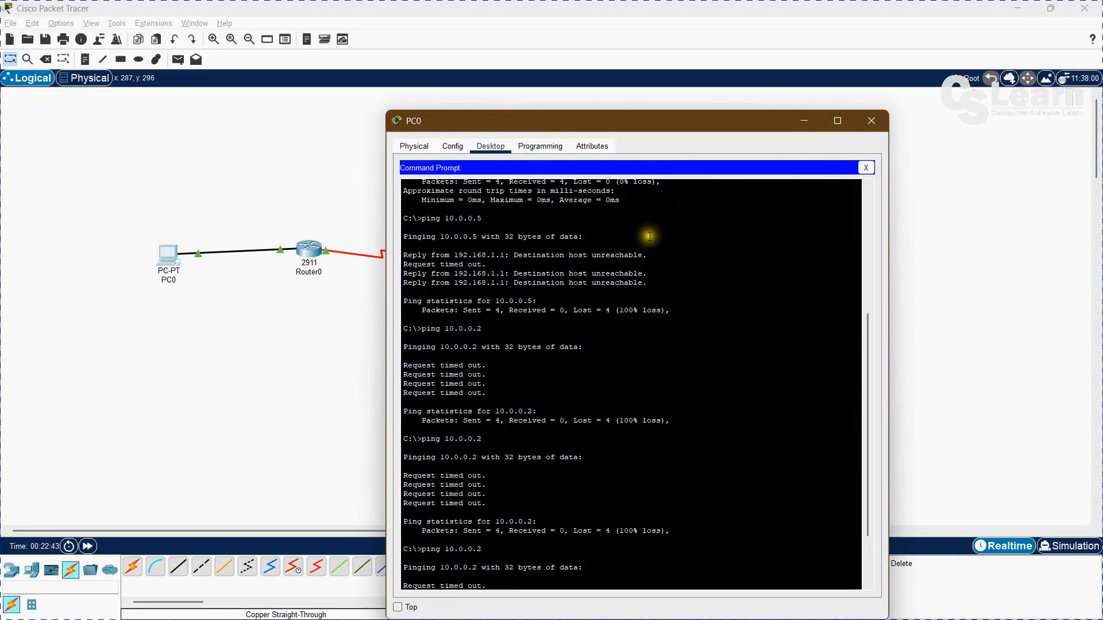
pyautogui.scroll(-3, 540, 517)
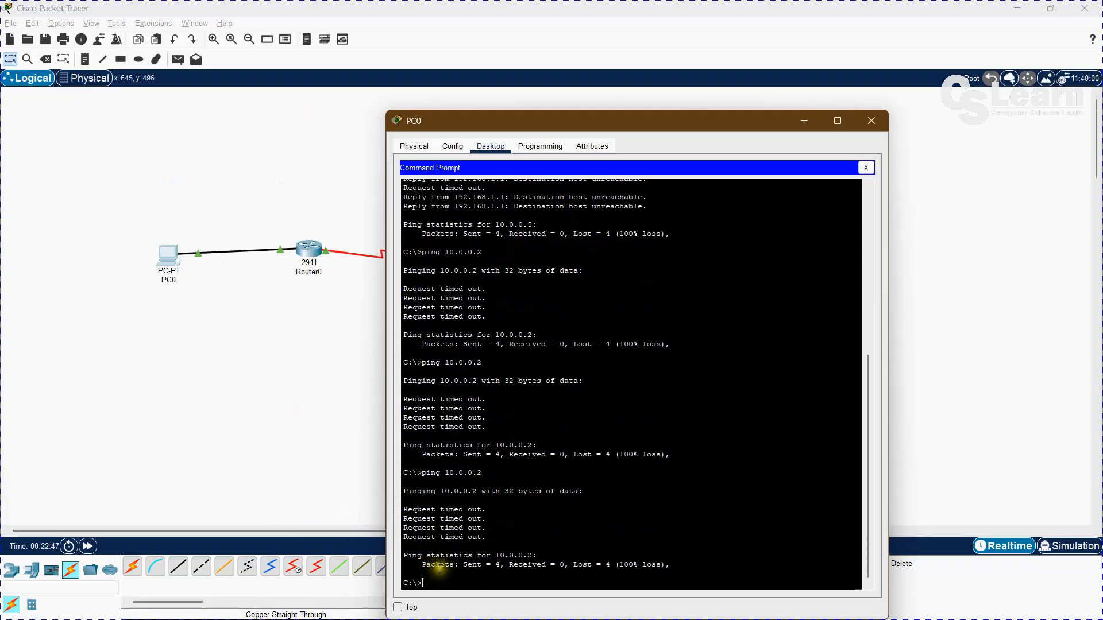
pyautogui.write('ng ')
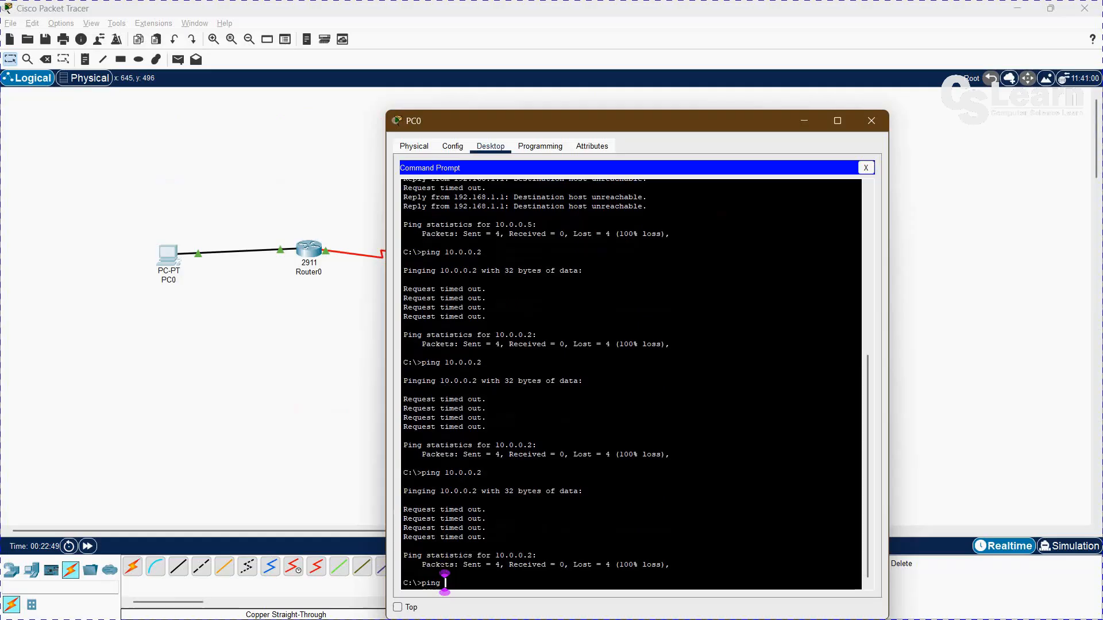
pyautogui.write('192.168.3.10')
pyautogui.press('Return')
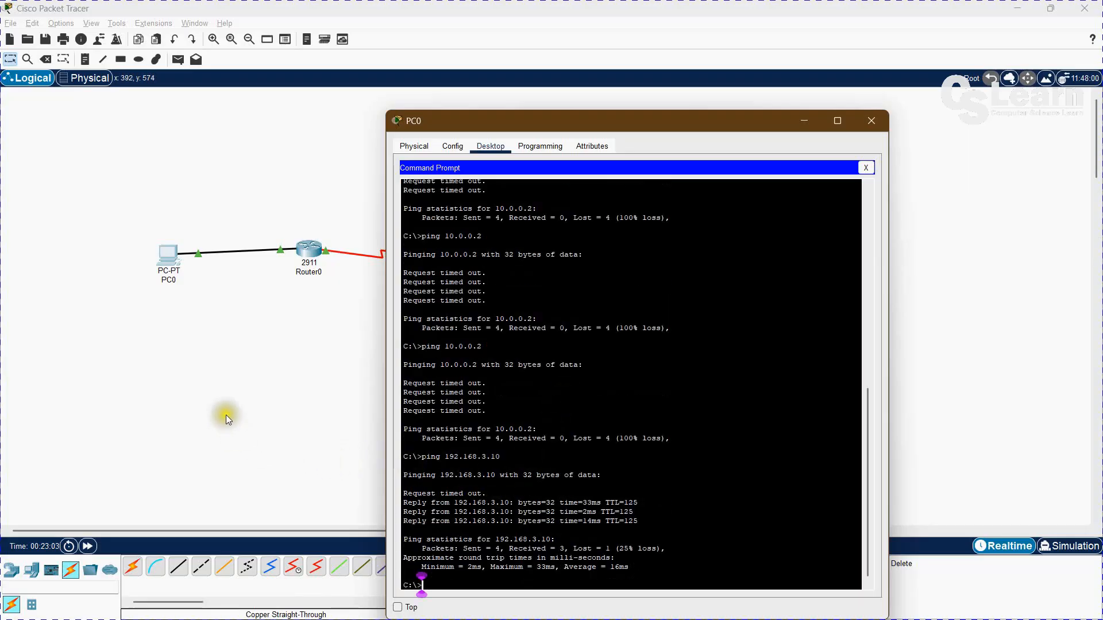
pyautogui.click(218, 382)
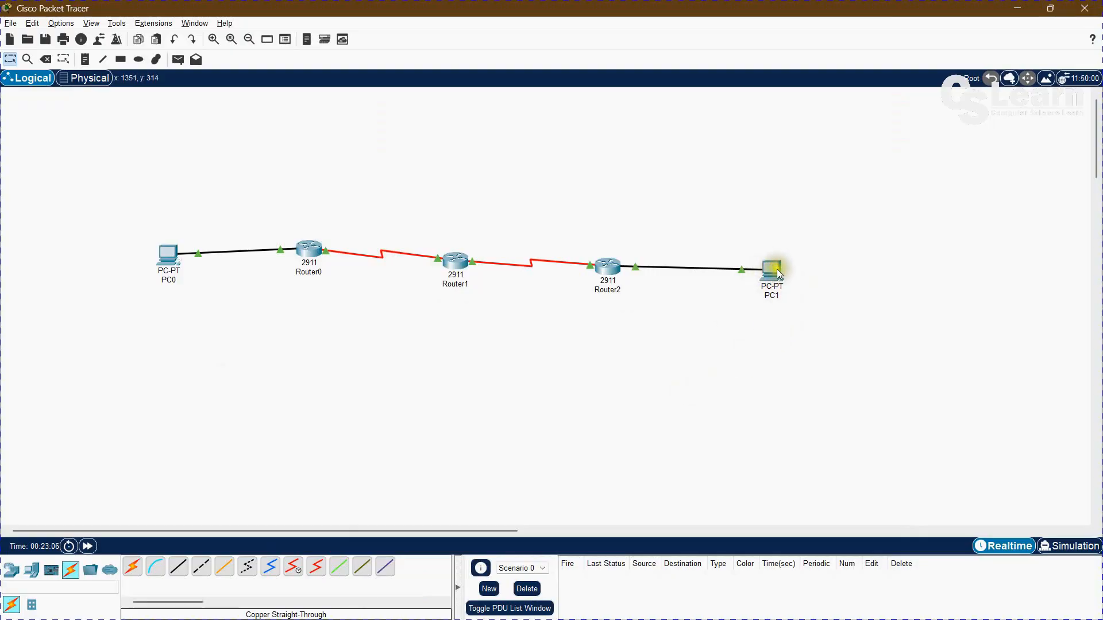
# Step: Trace the route from PC0 to 192.168.3.10 with tracert, and return to the workspace
pyautogui.hotkey('alt', 'Tab')
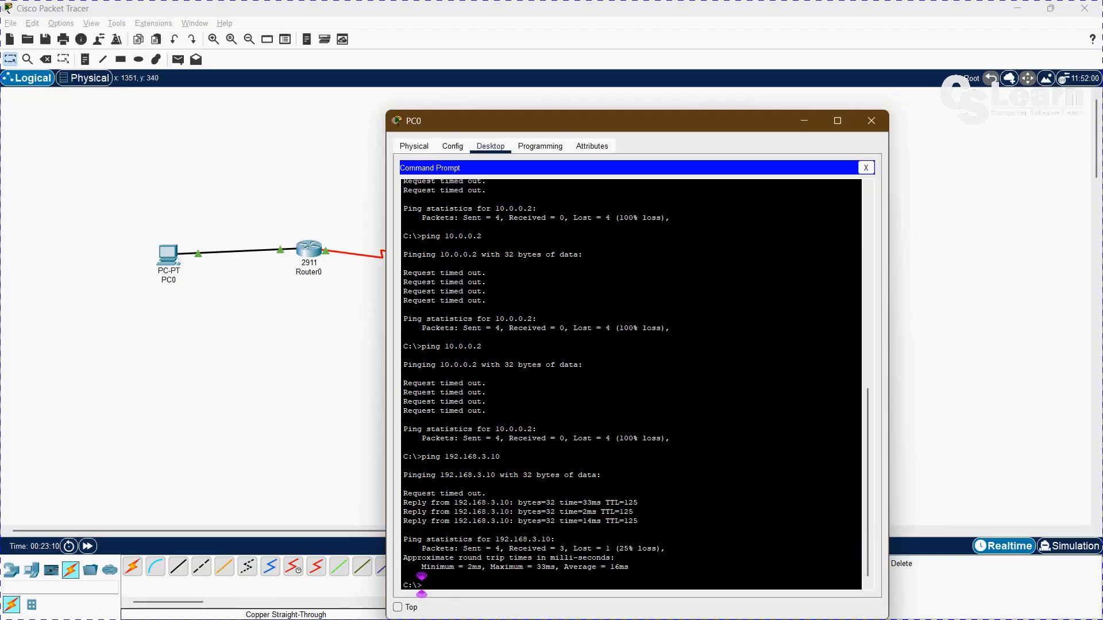
pyautogui.write('tracert 192.168.3.10')
pyautogui.press('Return')
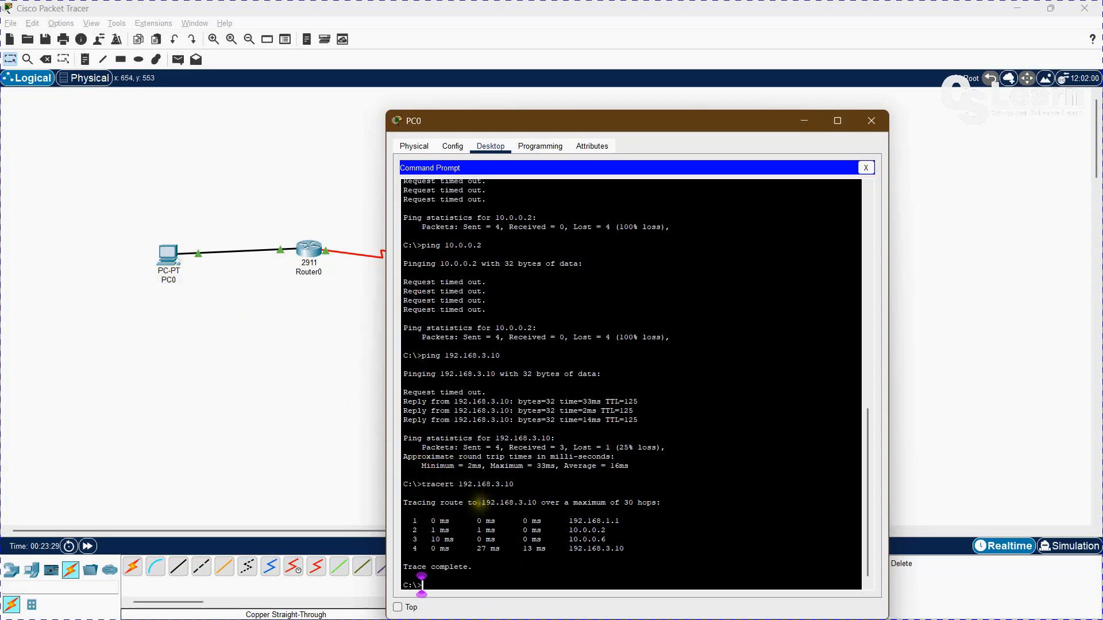
pyautogui.click(170, 427)
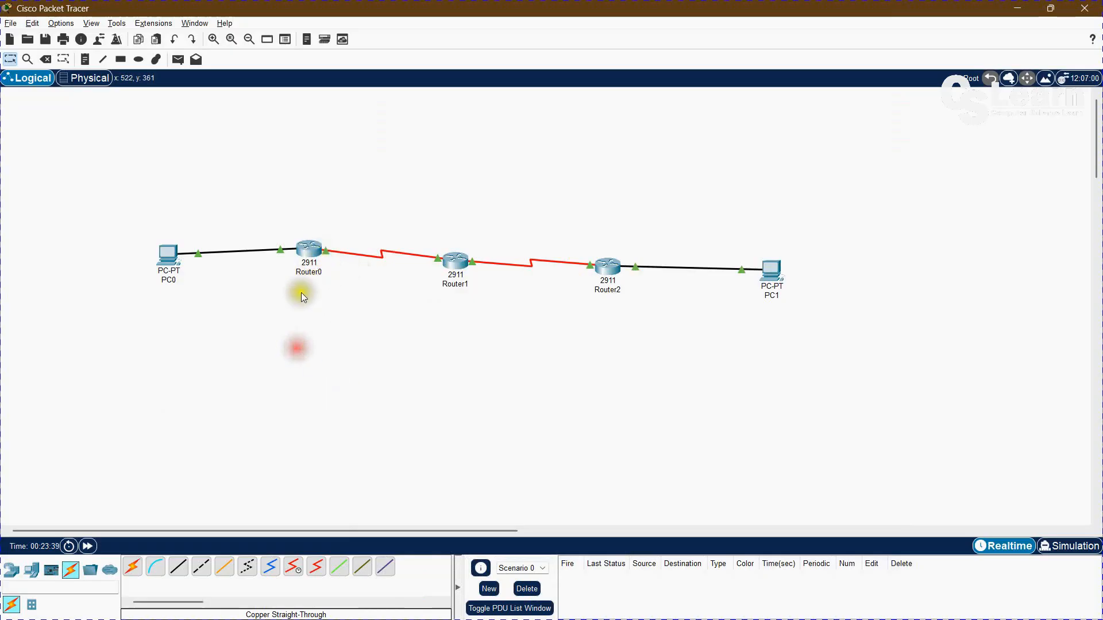
pyautogui.moveTo(313, 258)
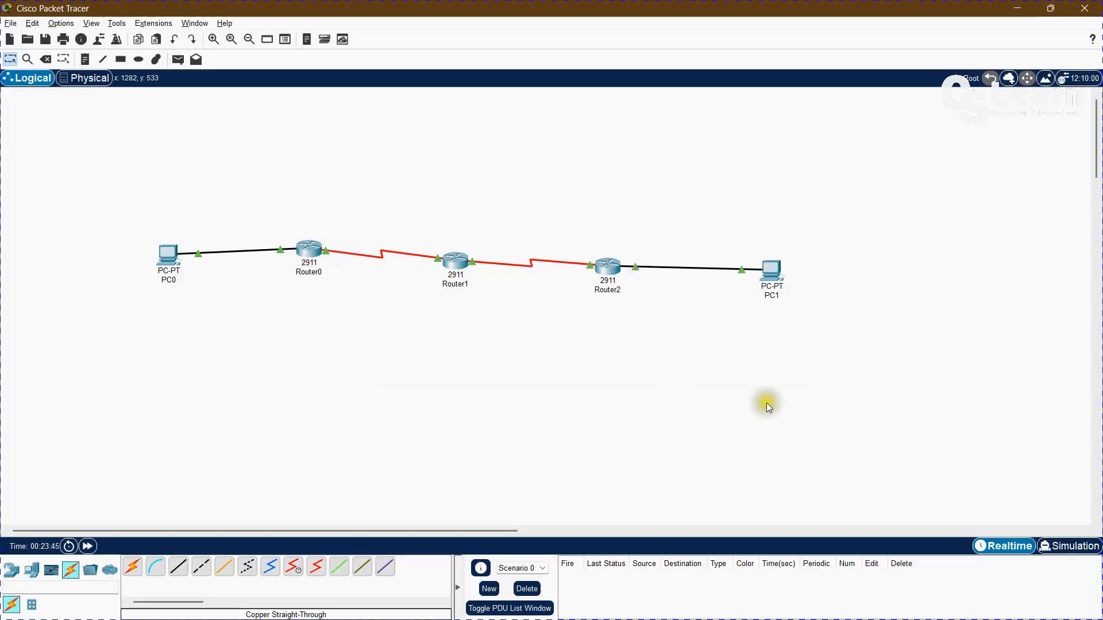
# Step: Switch to Simulation mode and repeat the ping to 192.168.3.10 from PC0's command prompt
pyautogui.click(1073, 547)
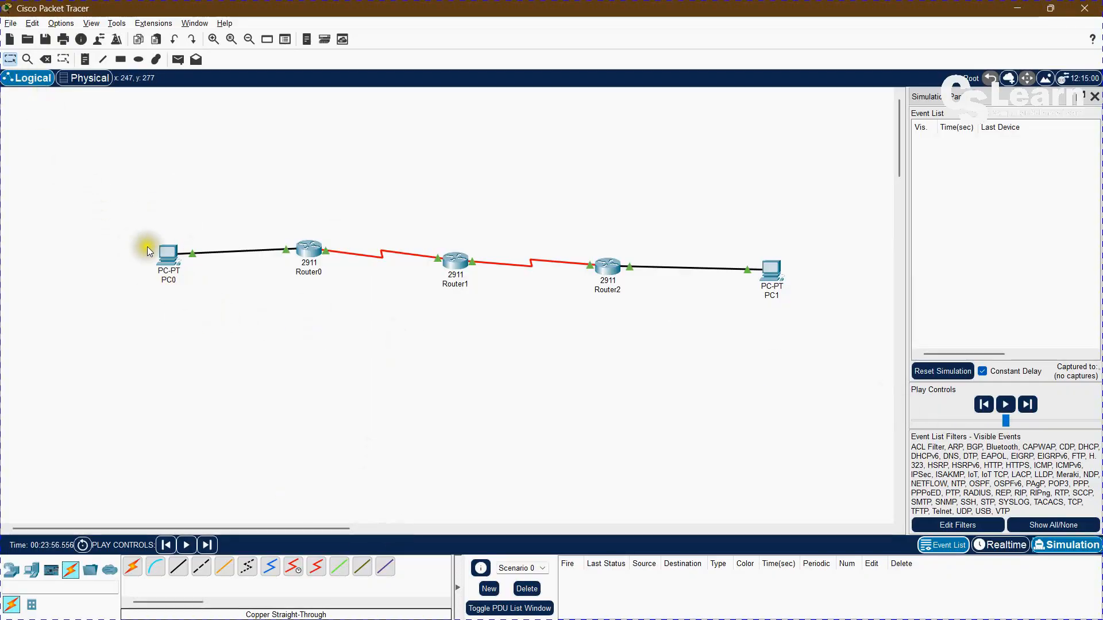
pyautogui.click(166, 252)
pyautogui.press('Up')
pyautogui.press('Up')
pyautogui.press('Return')
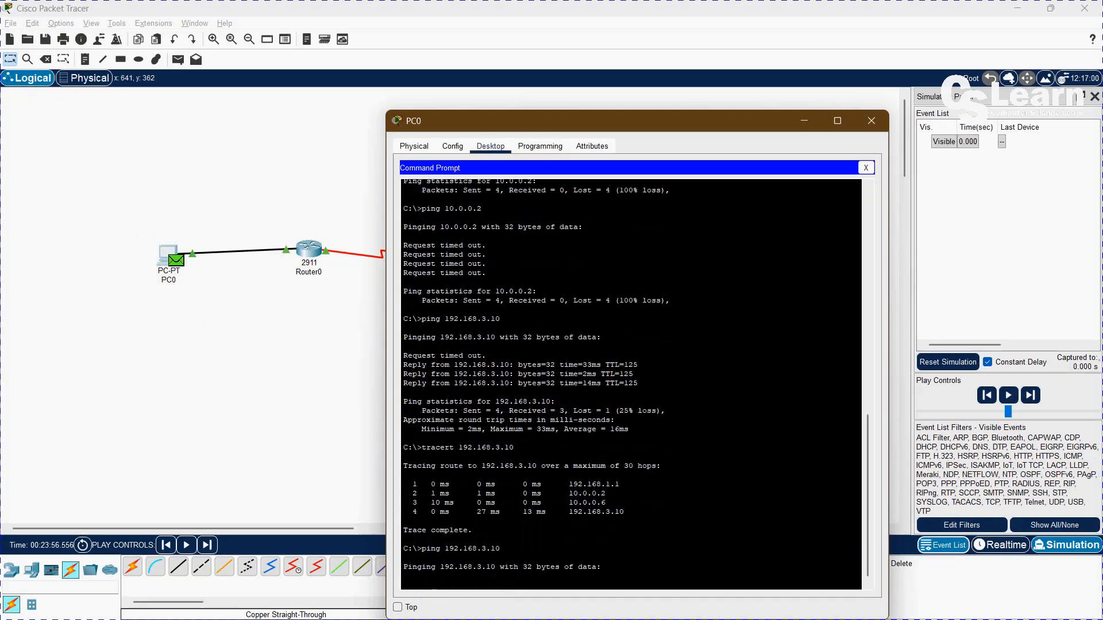
pyautogui.click(158, 438)
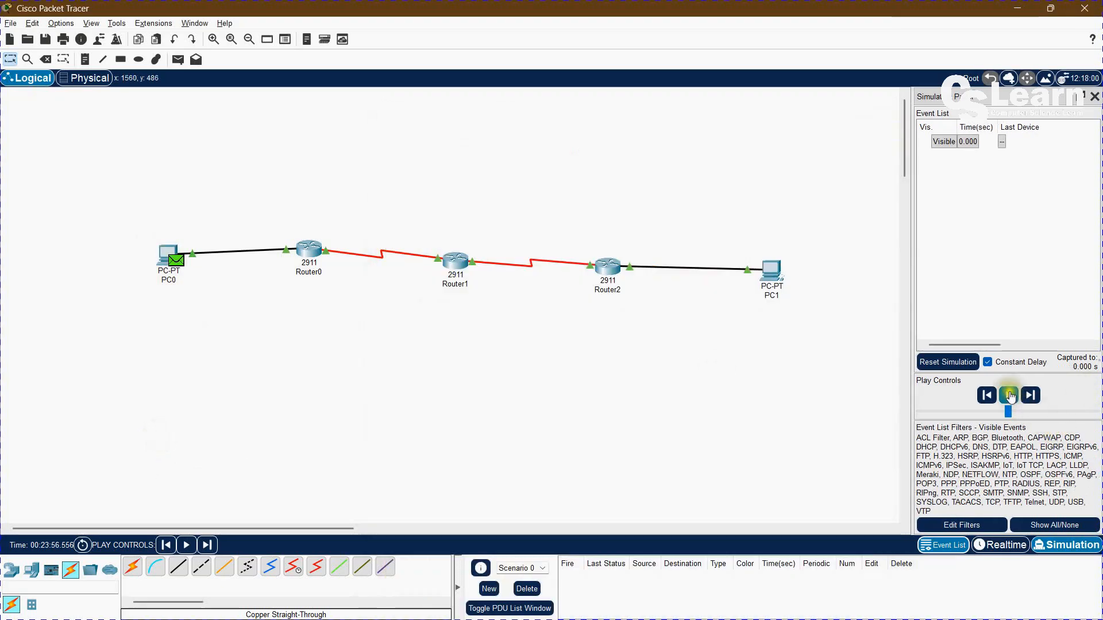
# Step: Play the simulation to follow the ping packet from PC0 to PC1 and back, pause it, and return to Realtime mode
pyautogui.click(1008, 395)
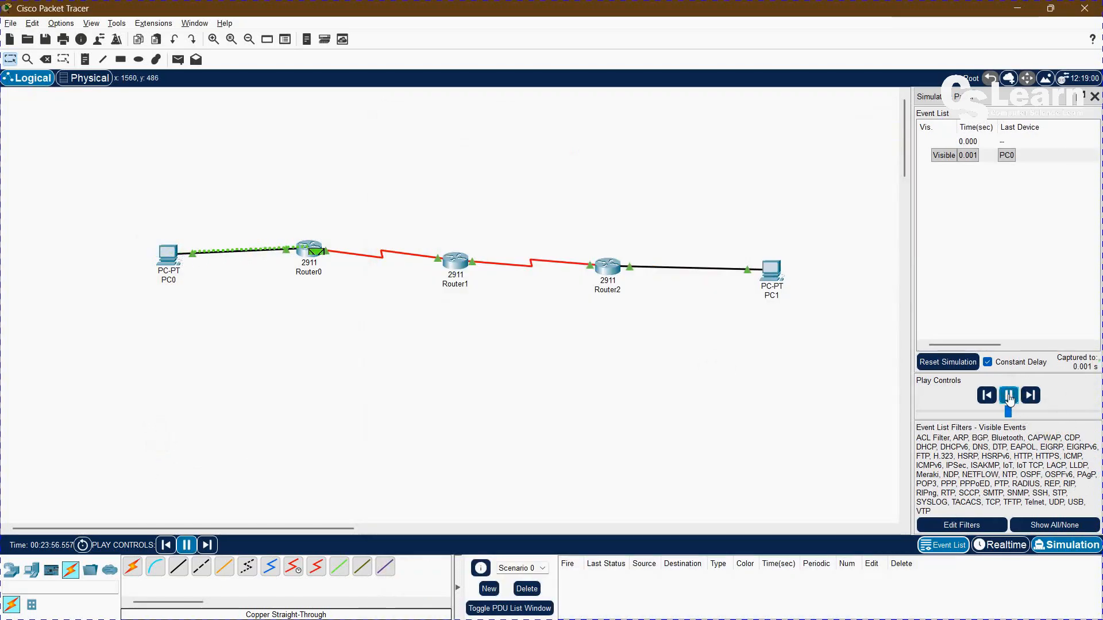
pyautogui.click(1032, 397)
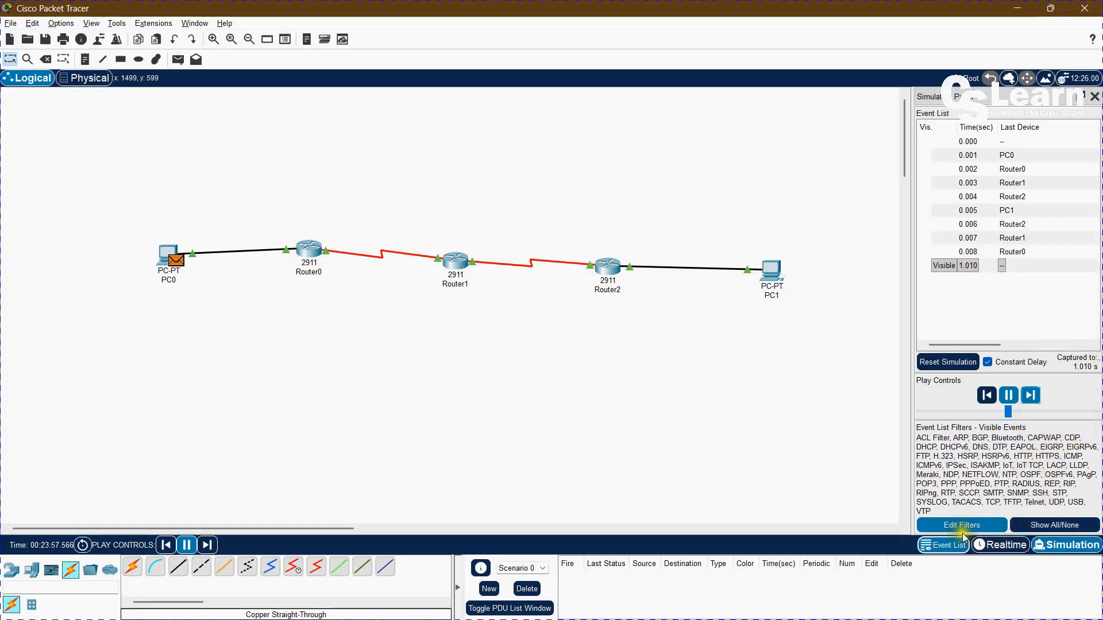
pyautogui.click(1008, 396)
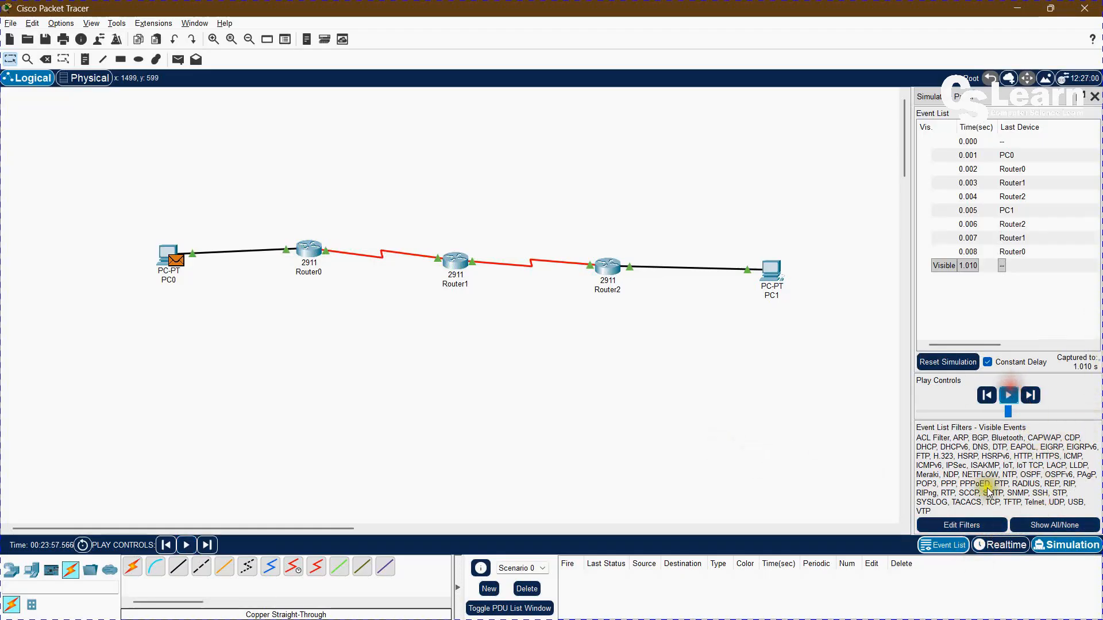
pyautogui.click(999, 545)
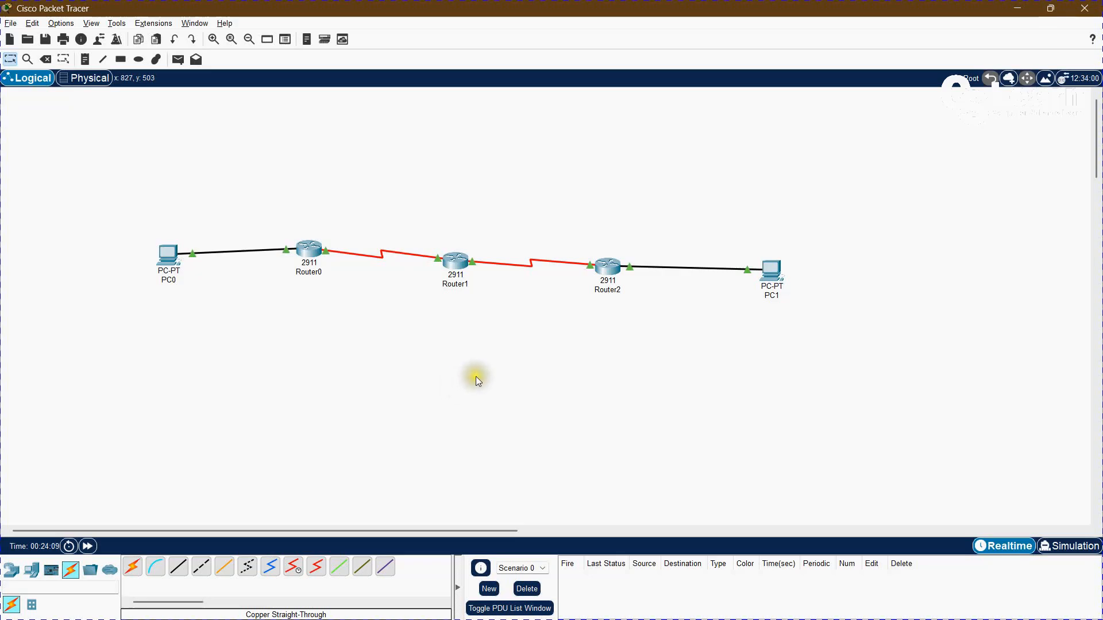
pyautogui.click(239, 348)
pyautogui.click(319, 386)
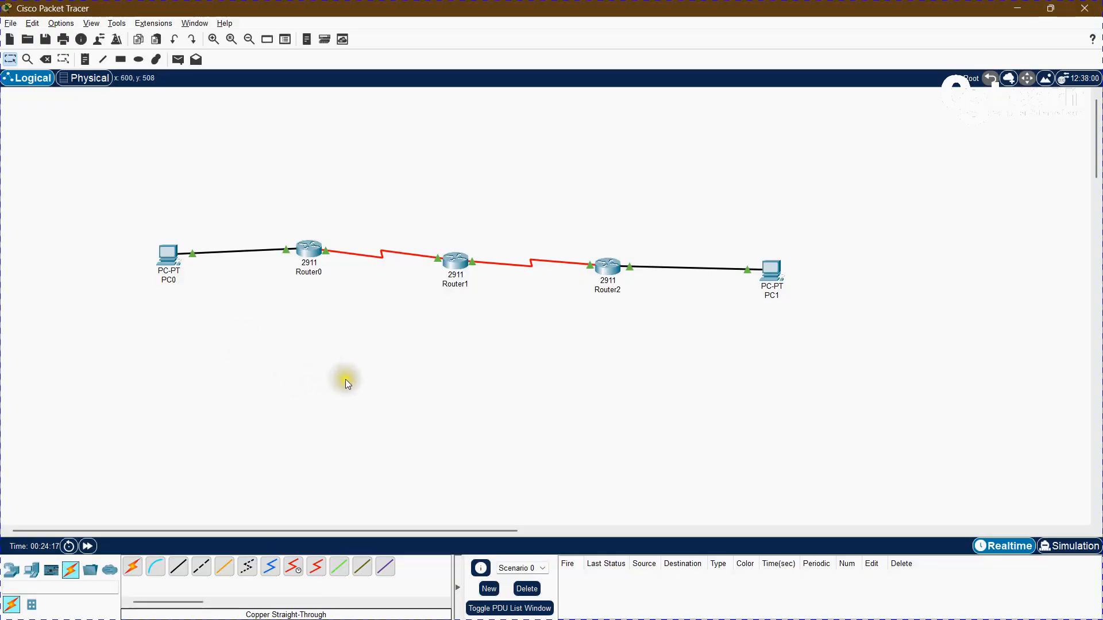